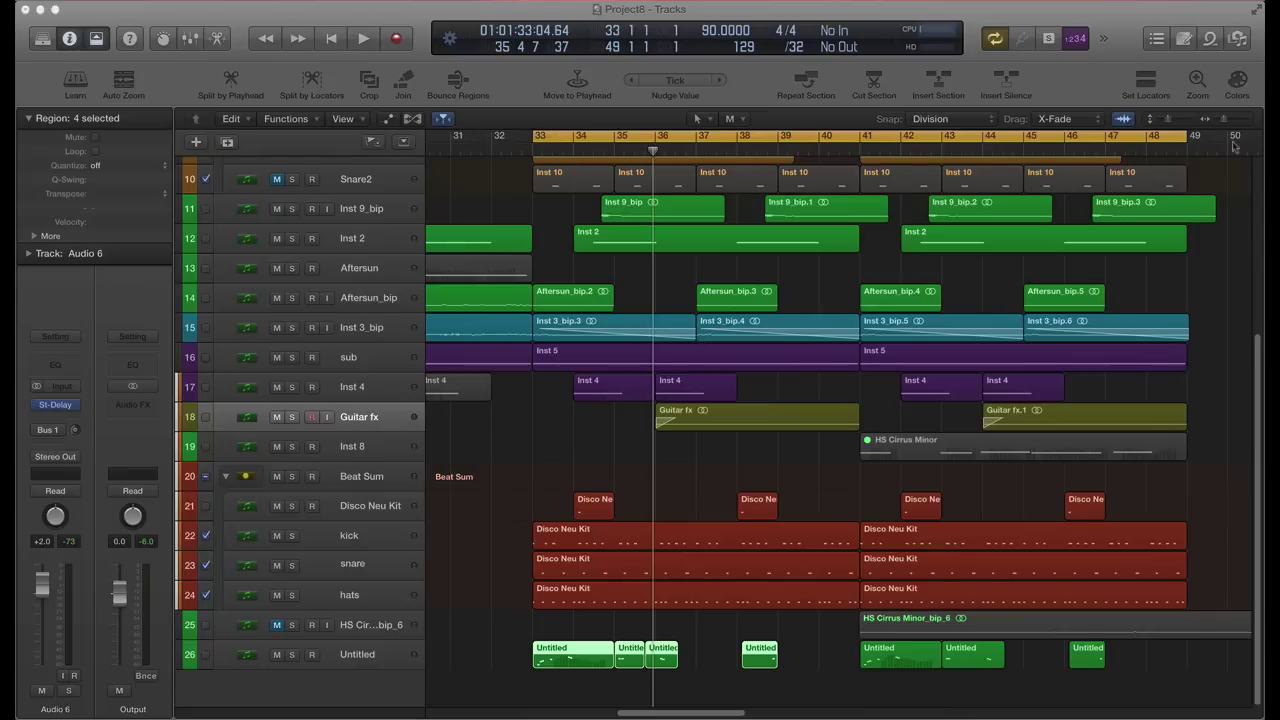
Switch off cycle mode for the Project8 arrangement spanning bars 33 to 49
scroll(988, 410, "up", 5)
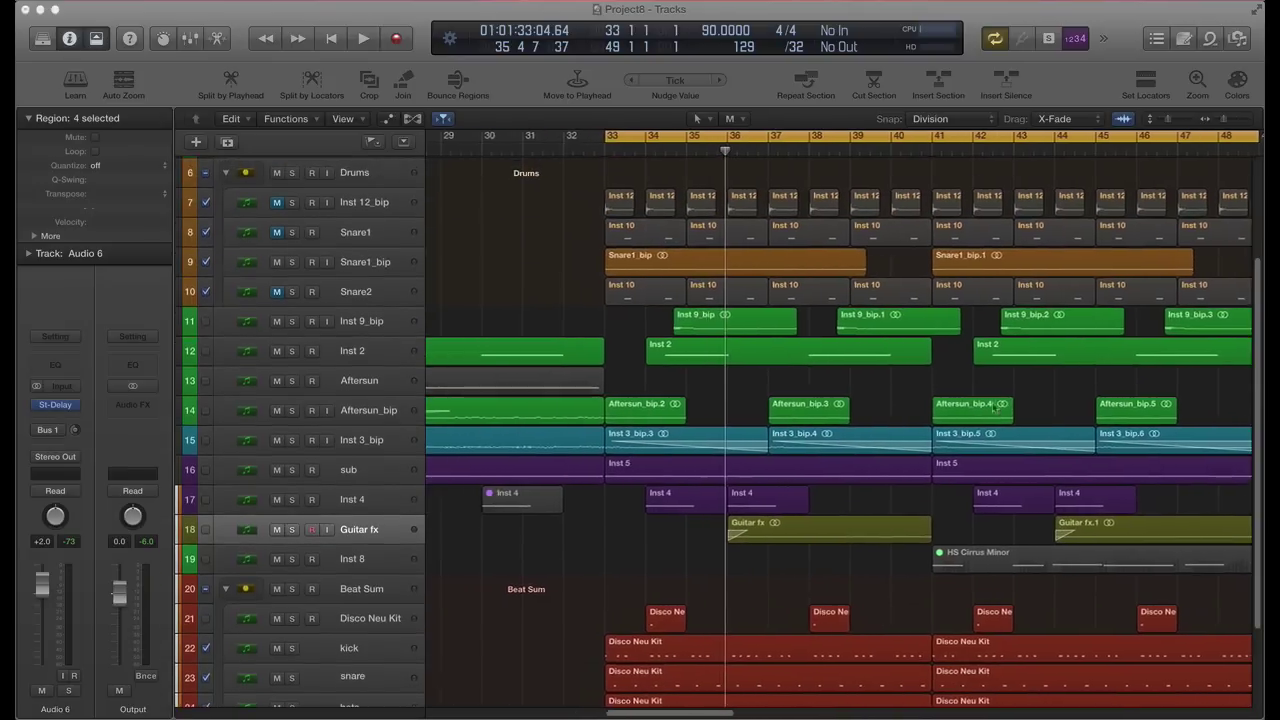
scroll(990, 408, "right", 5)
scroll(993, 408, "down", 2)
scroll(992, 408, "left", 5)
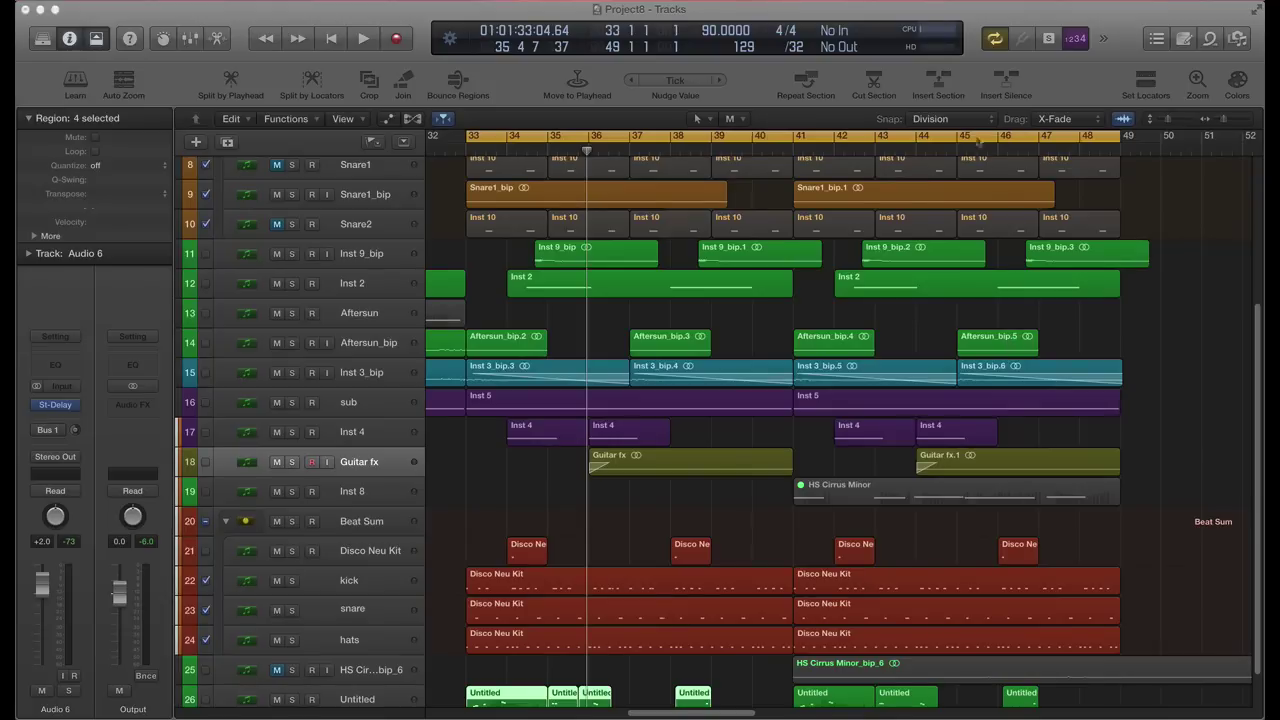
left_click(995, 39)
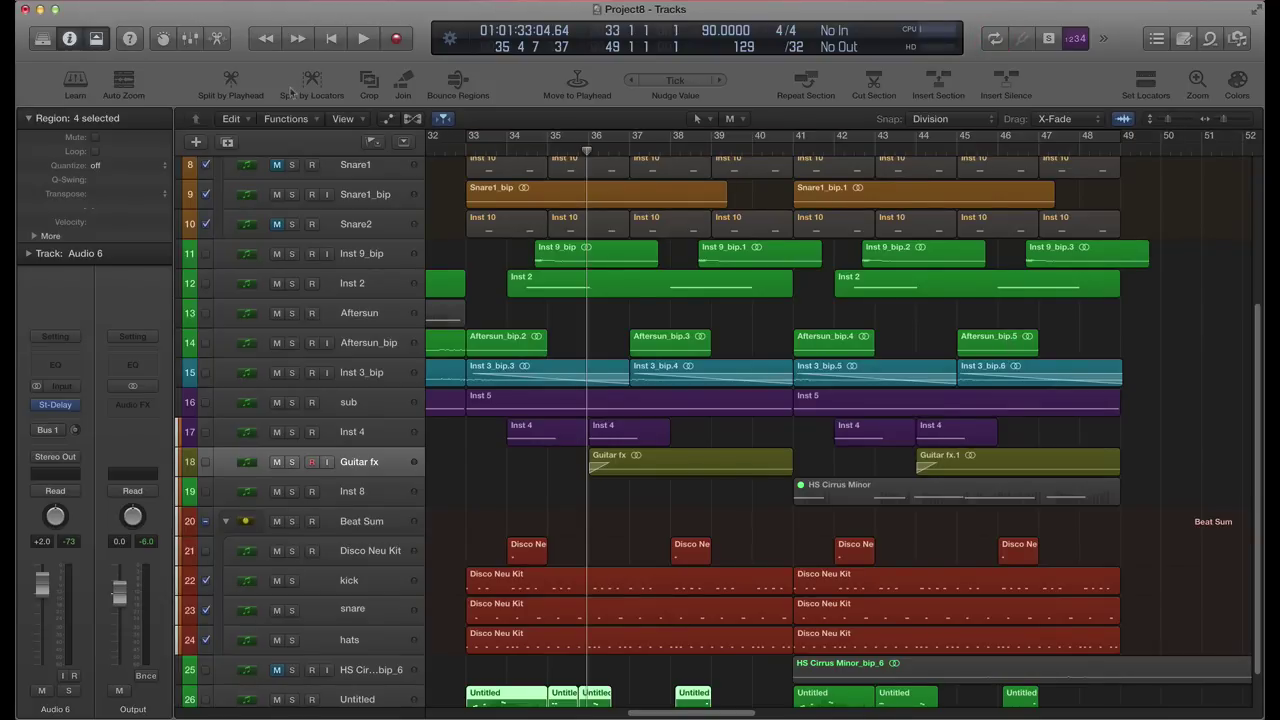
Show the mixer below the tracks and select the Output channel strip at its right end
left_click(190, 40)
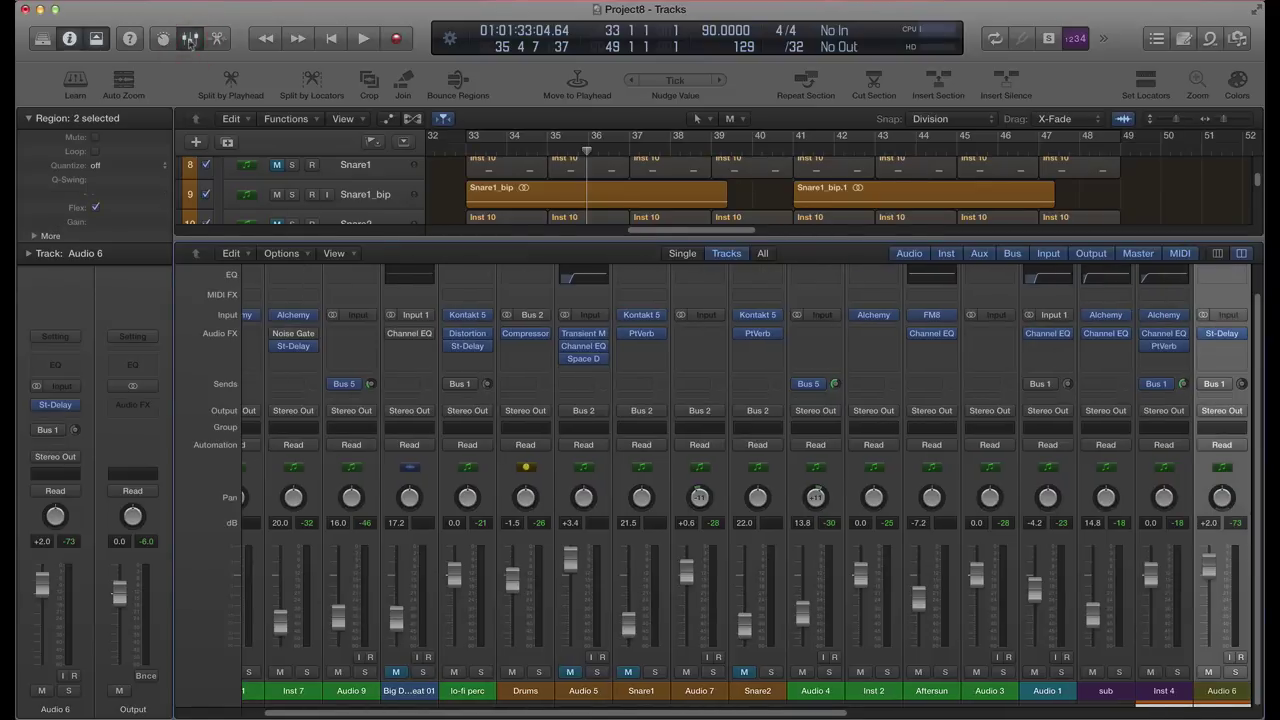
scroll(785, 459, "right", 3)
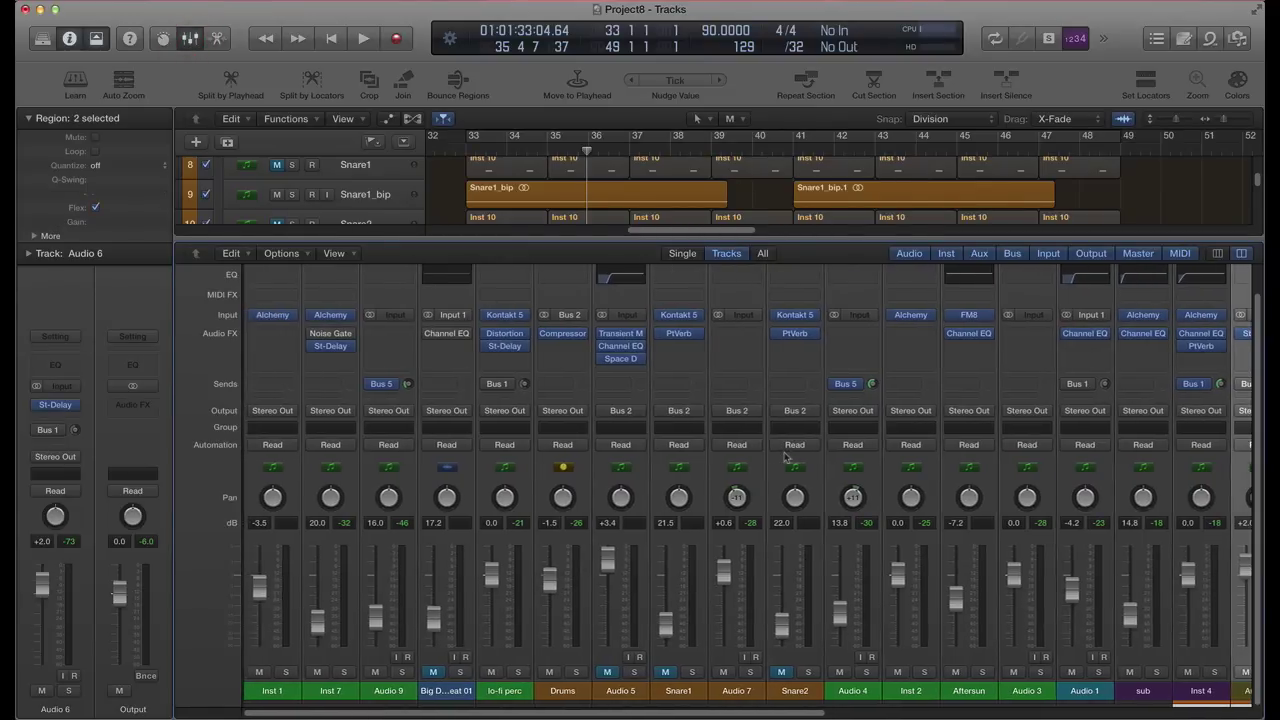
scroll(785, 459, "right", 15)
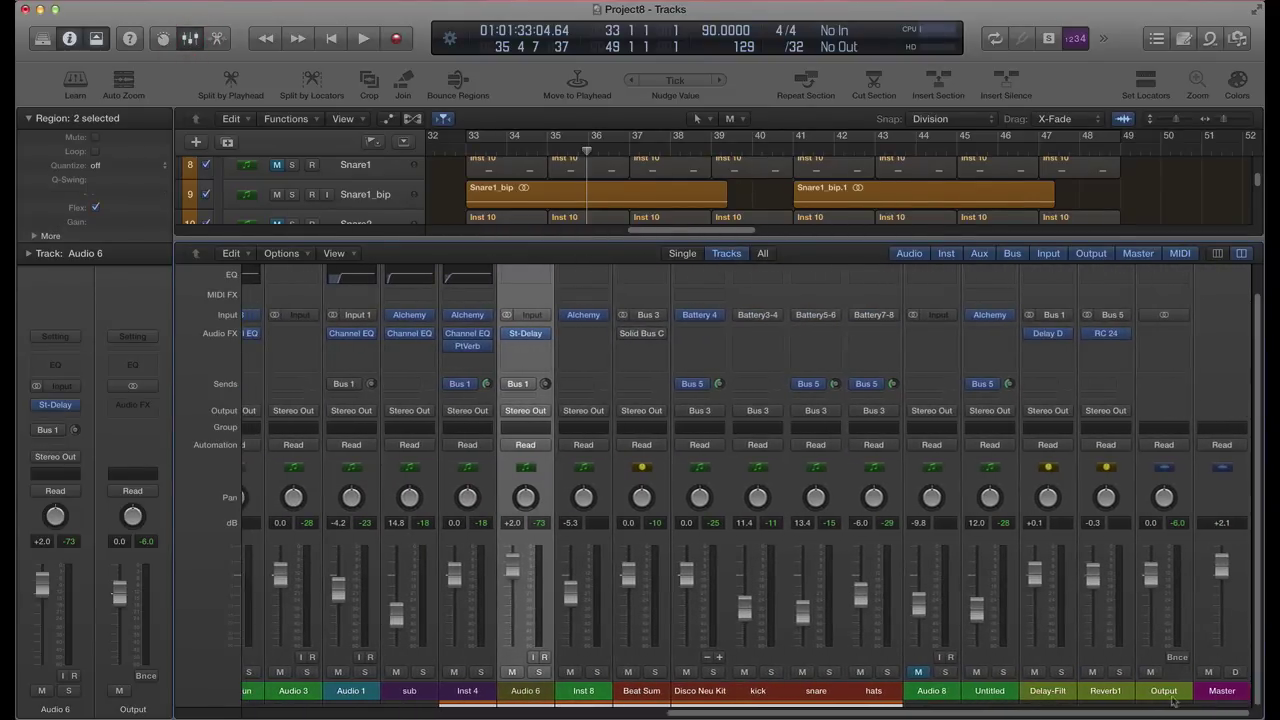
left_click(1184, 574)
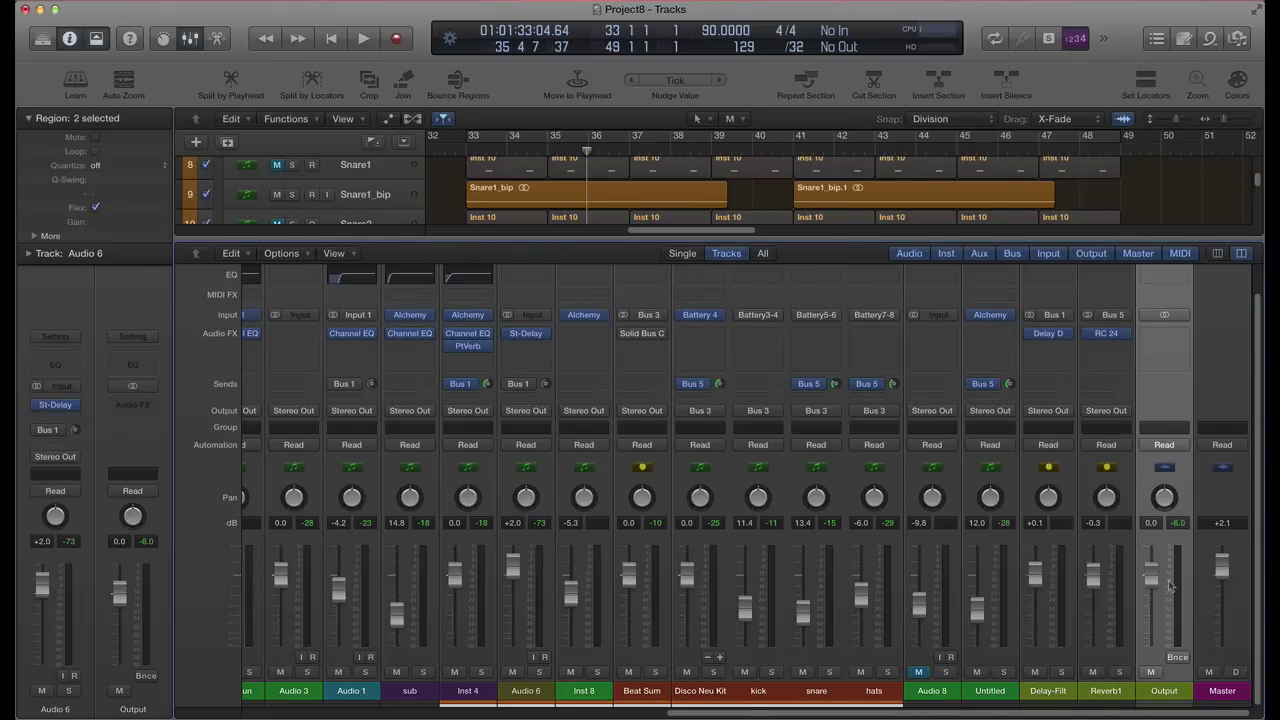
left_click(1220, 390)
Create a new track 27 for the Output channel strip from its context menu
left_click(1166, 395)
right_click(1168, 400)
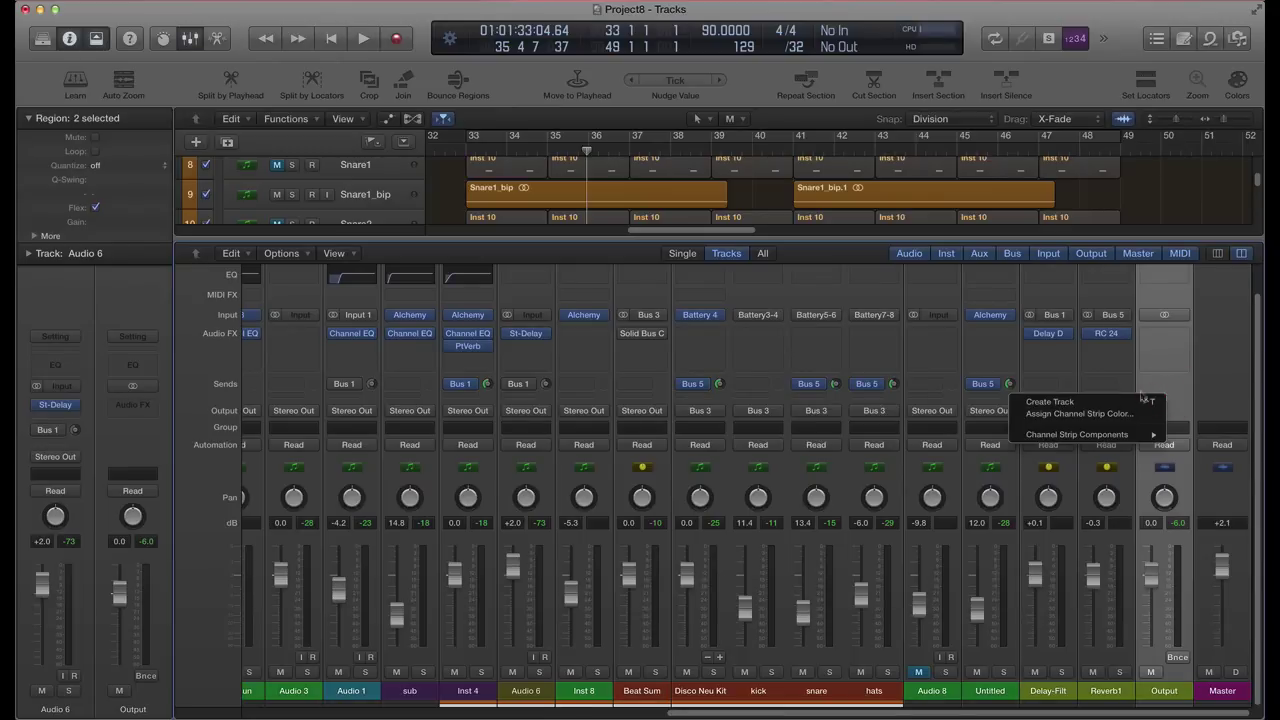
left_click(1078, 403)
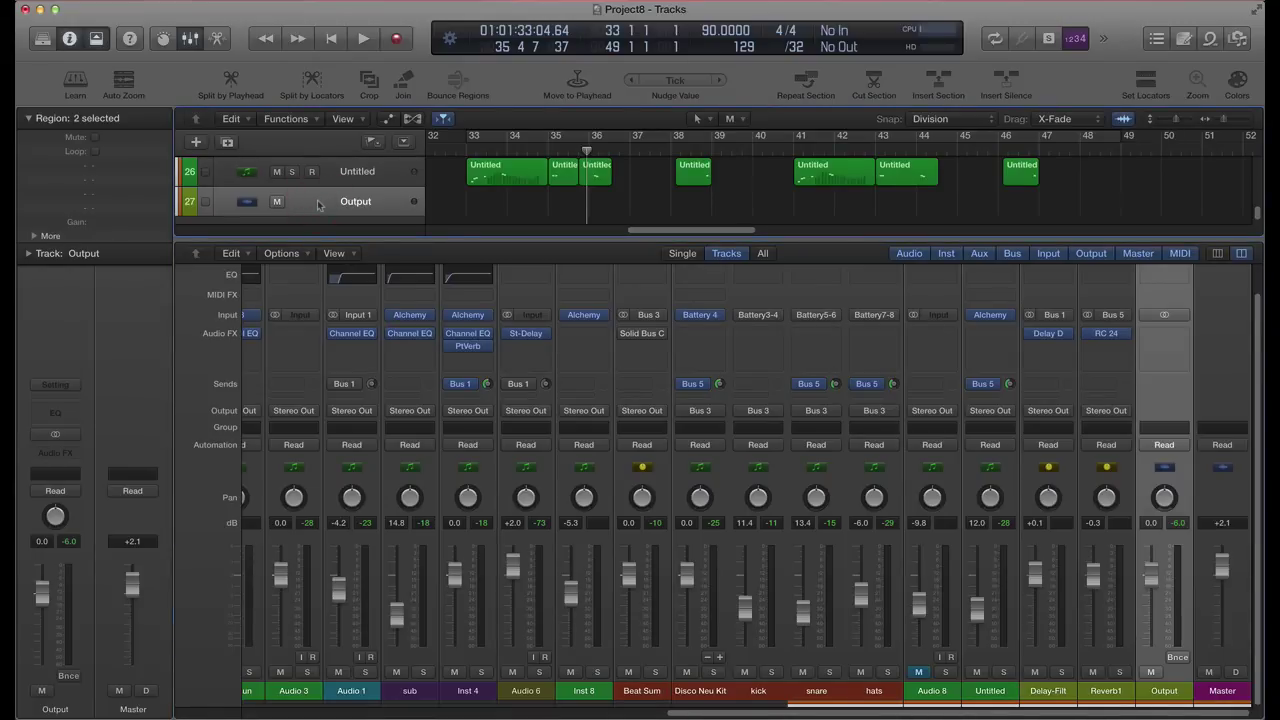
Close the mixer and insert a stereo Utility > Gain plug-in on the Output channel
key("x")
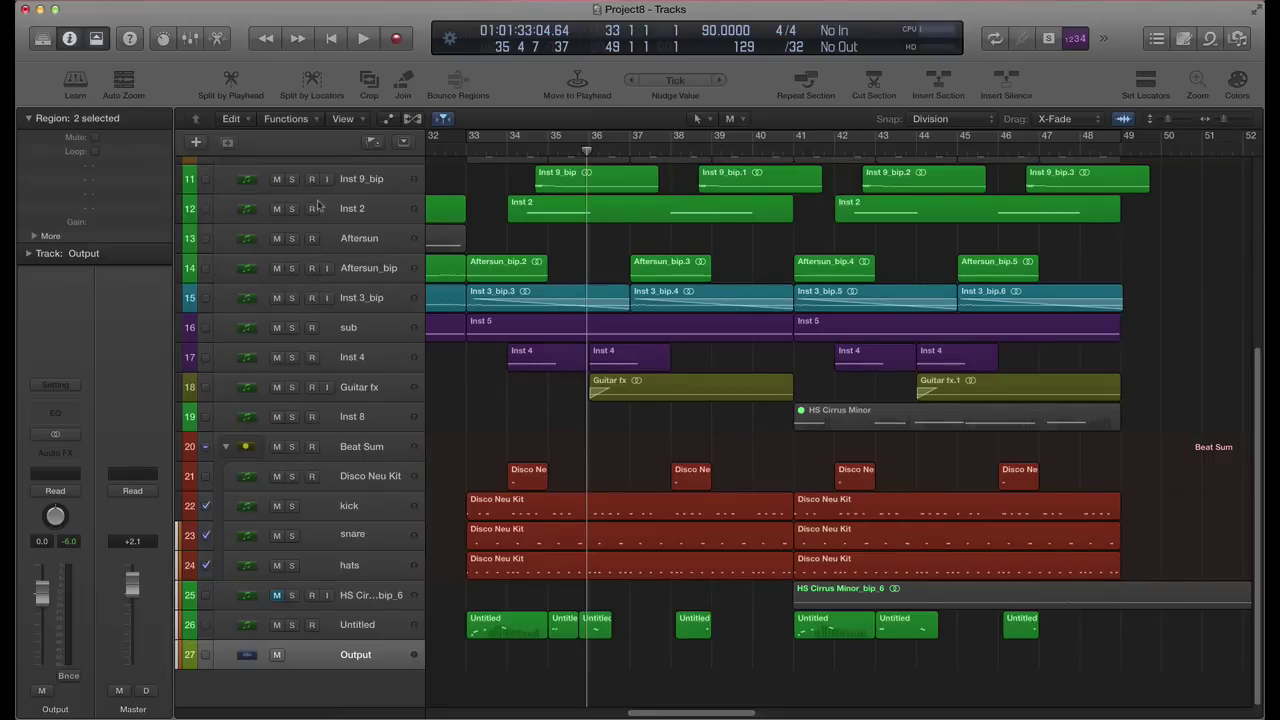
scroll(360, 610, "down", 1)
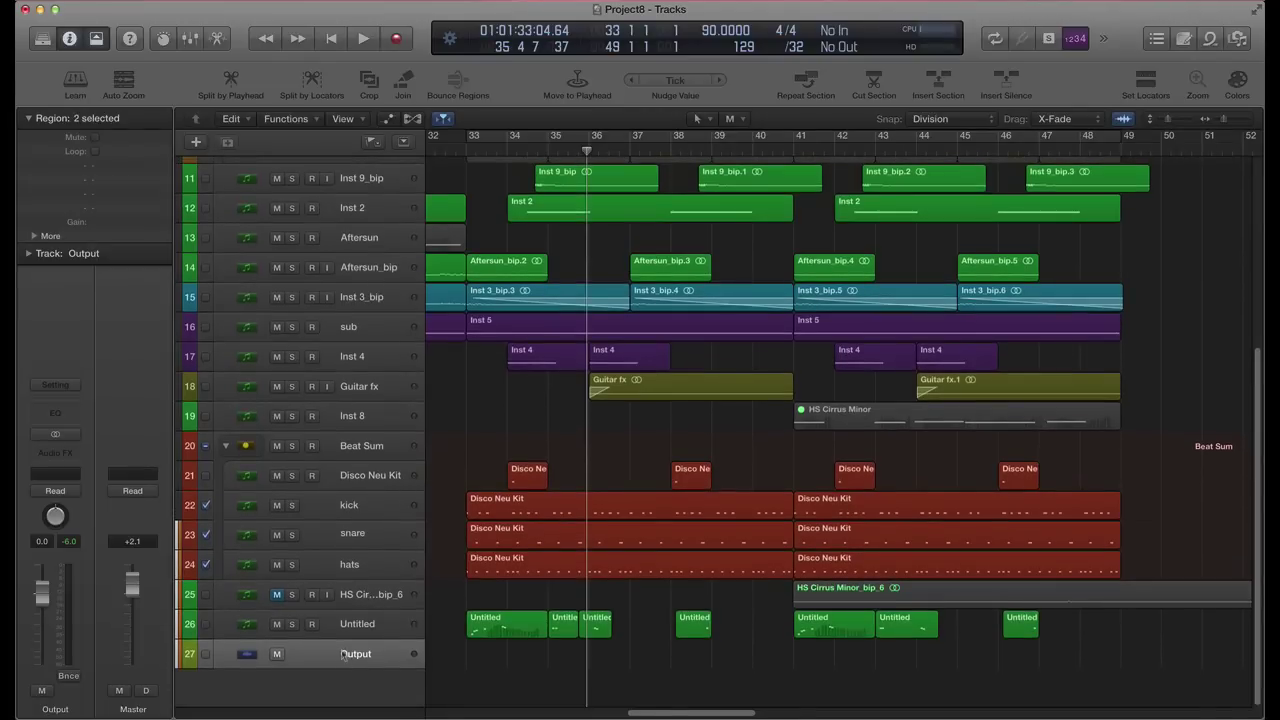
left_click(77, 456)
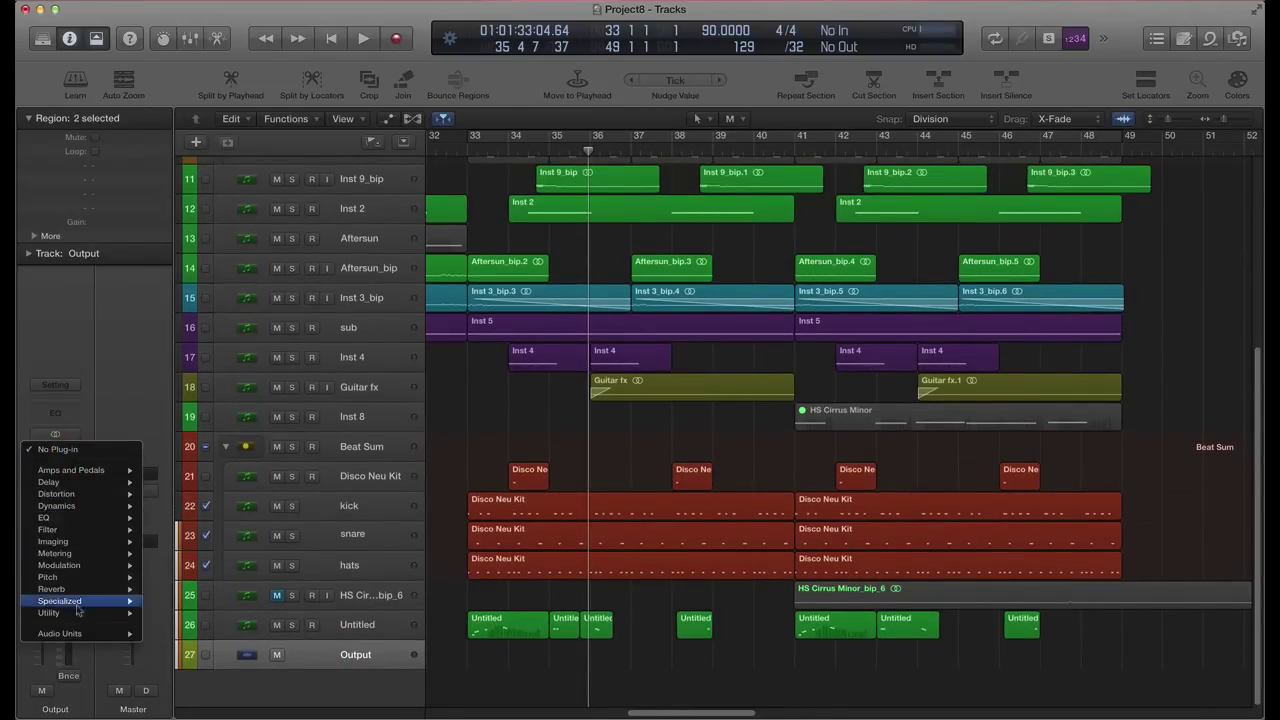
mouse_move(77, 614)
mouse_move(170, 621)
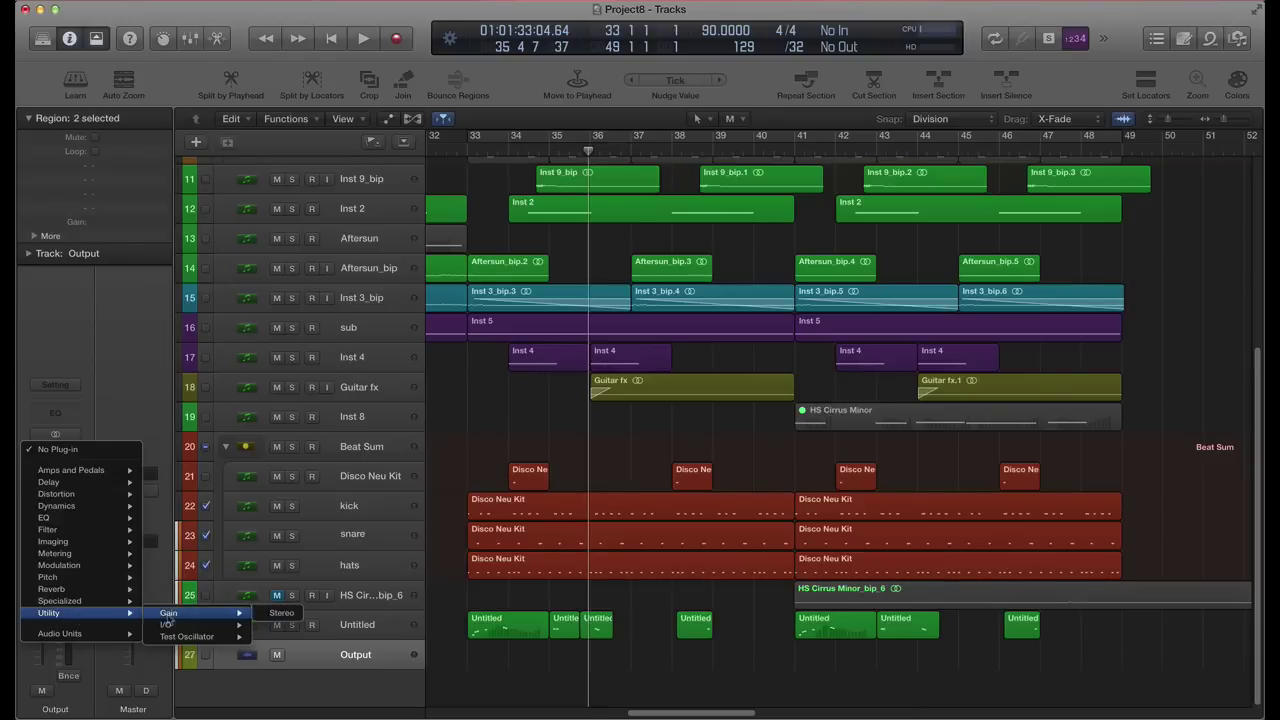
left_click(281, 613)
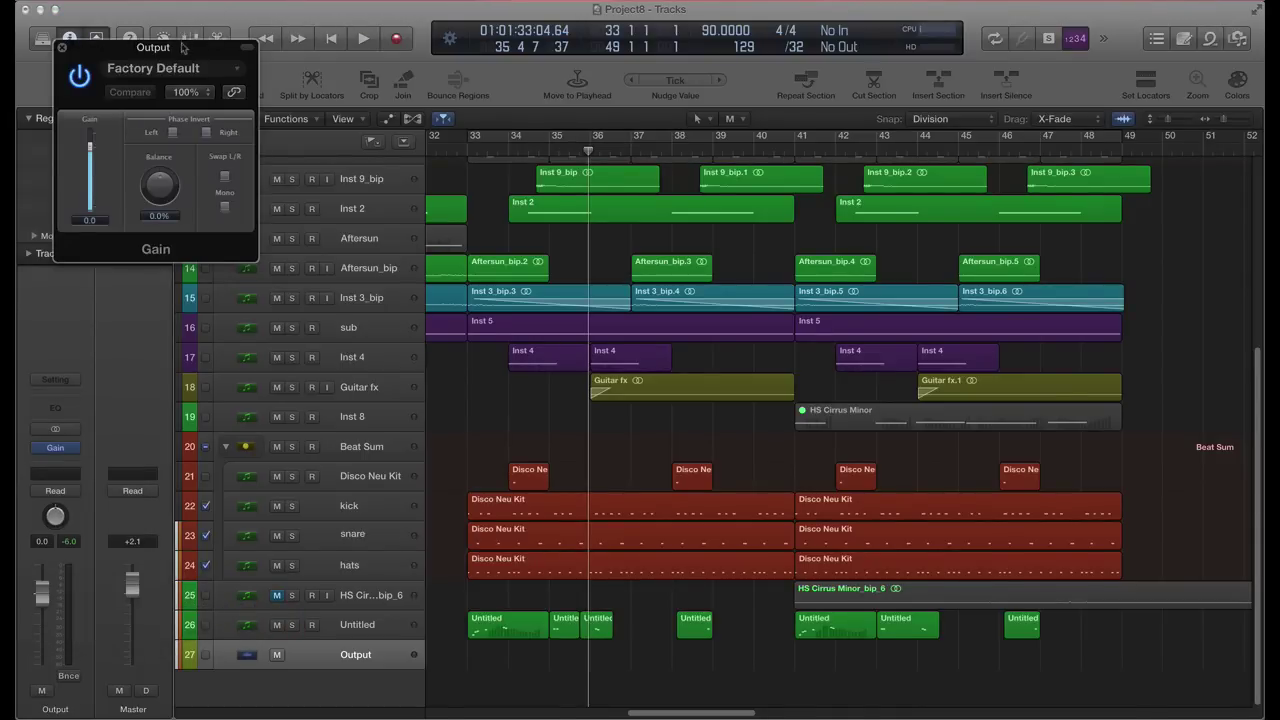
Position the Gain plug-in window over the tracks and show automation lanes on all tracks
left_click_drag(183, 47, 549, 253)
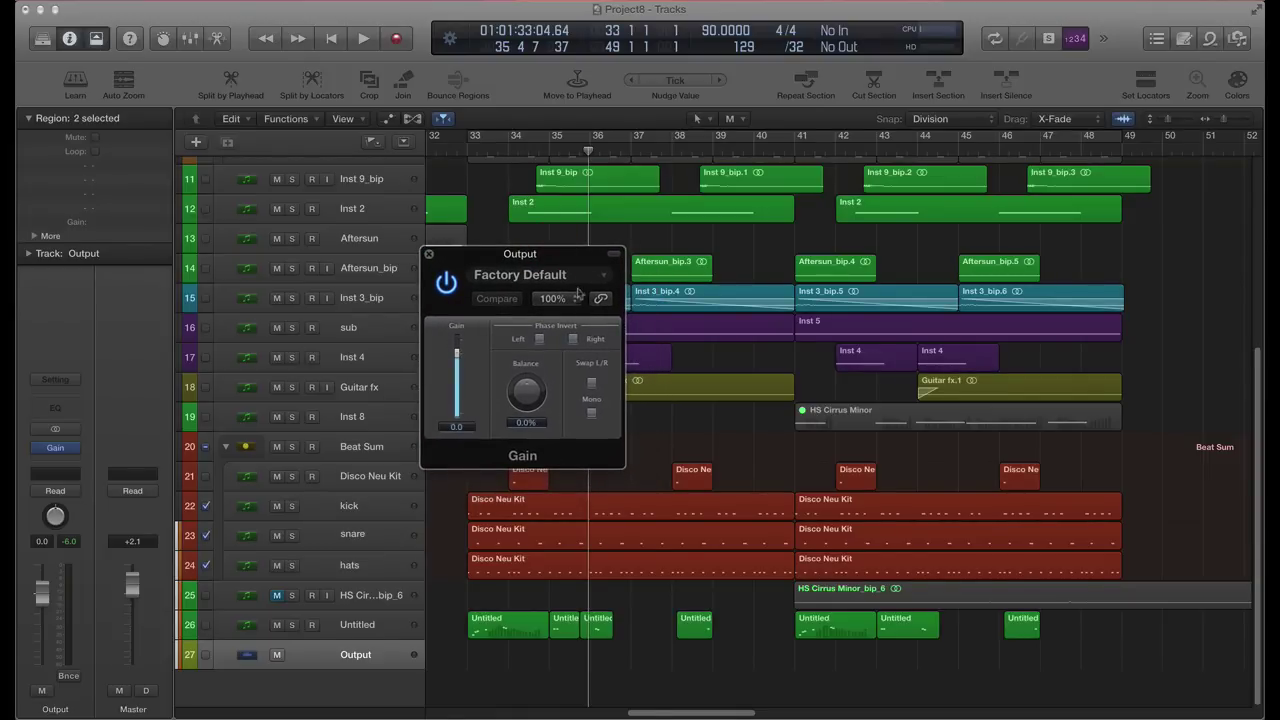
left_click_drag(472, 256, 511, 231)
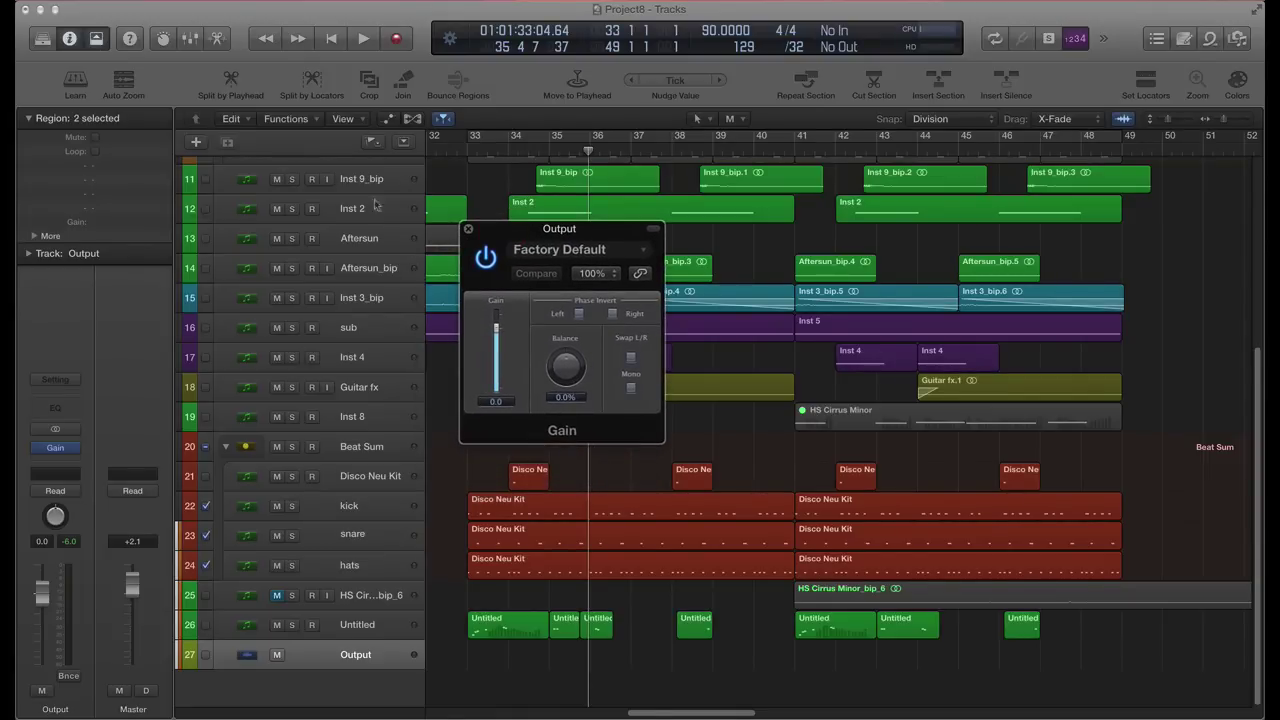
left_click(390, 118)
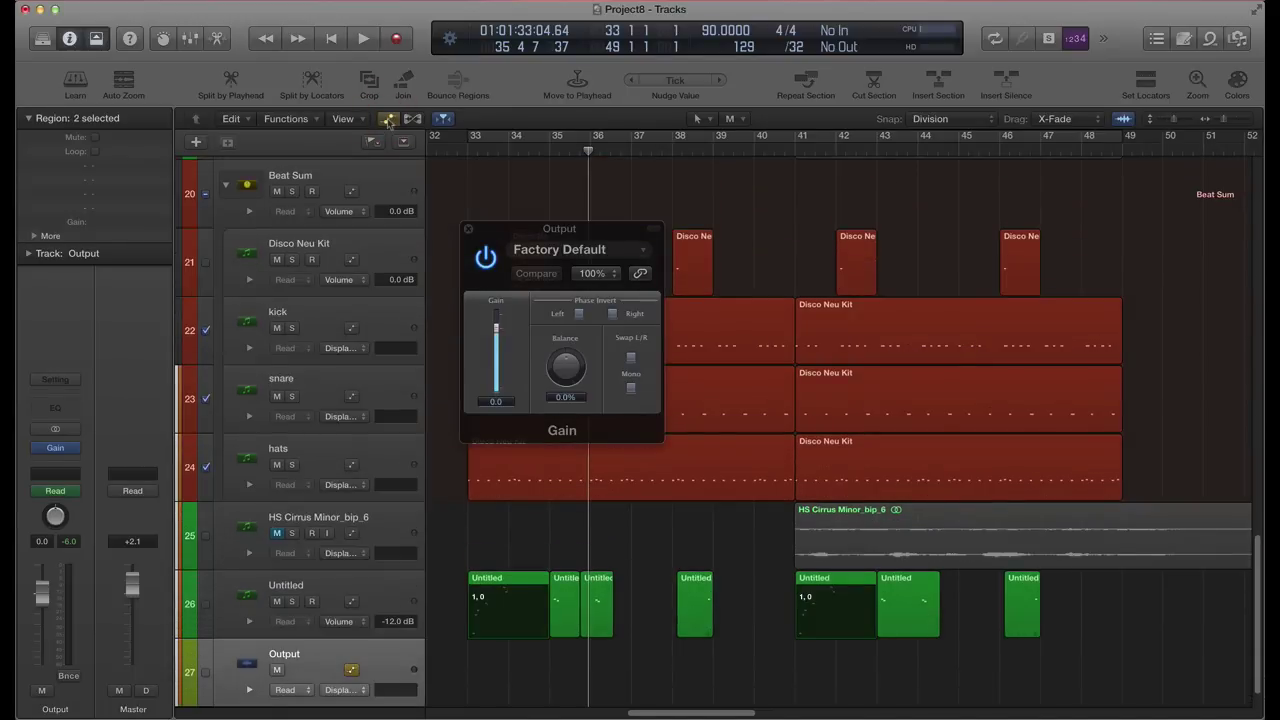
Set the Output track's automation parameter to 1 Gain > Gain
scroll(390, 455, "down", 1)
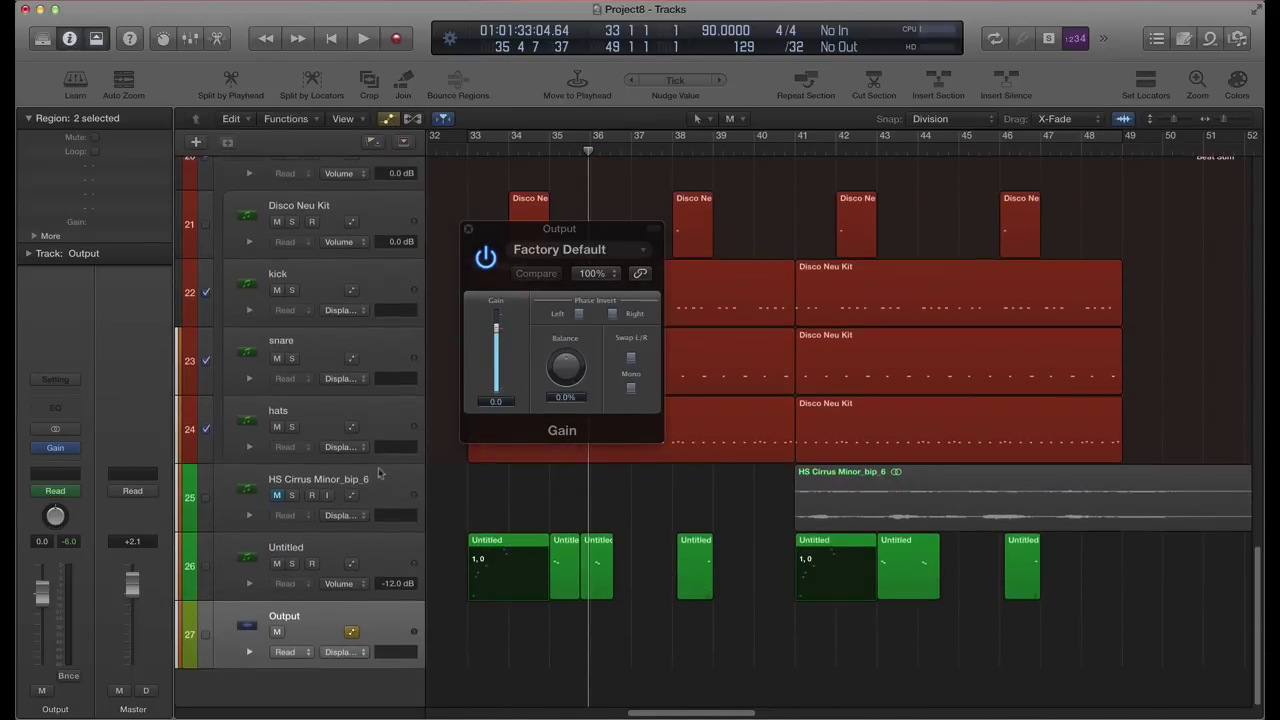
left_click(362, 655)
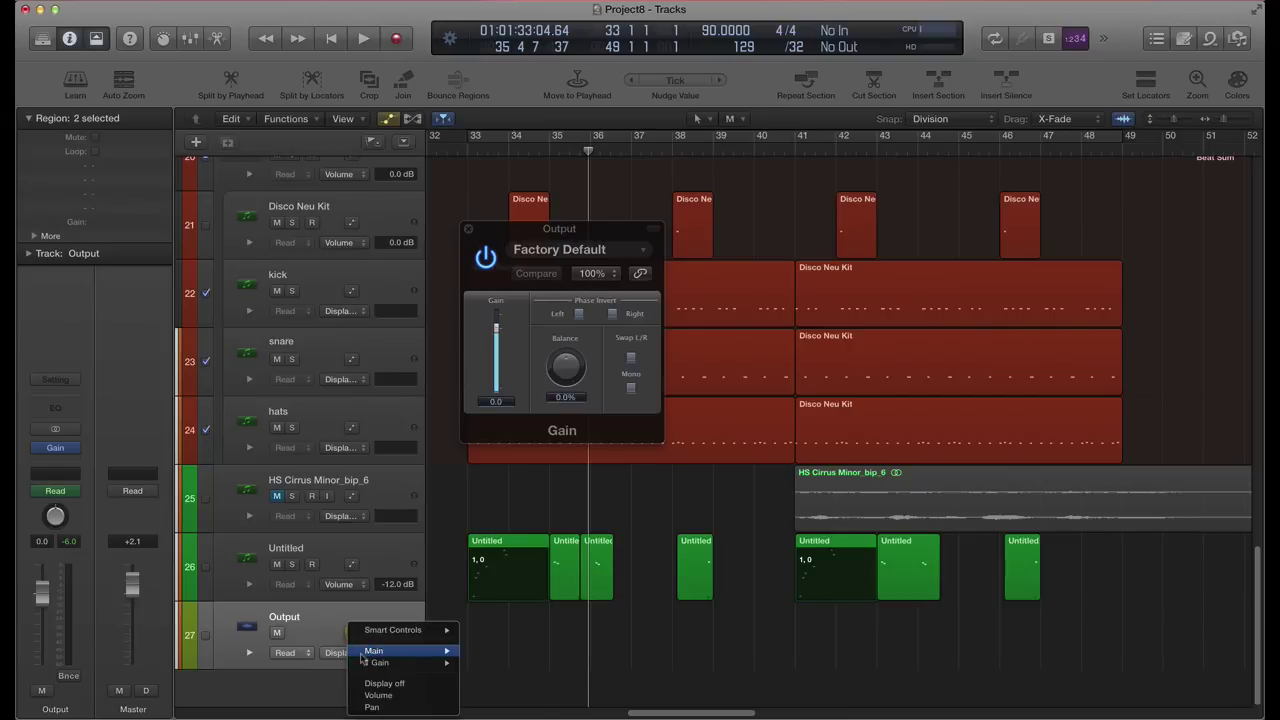
mouse_move(390, 665)
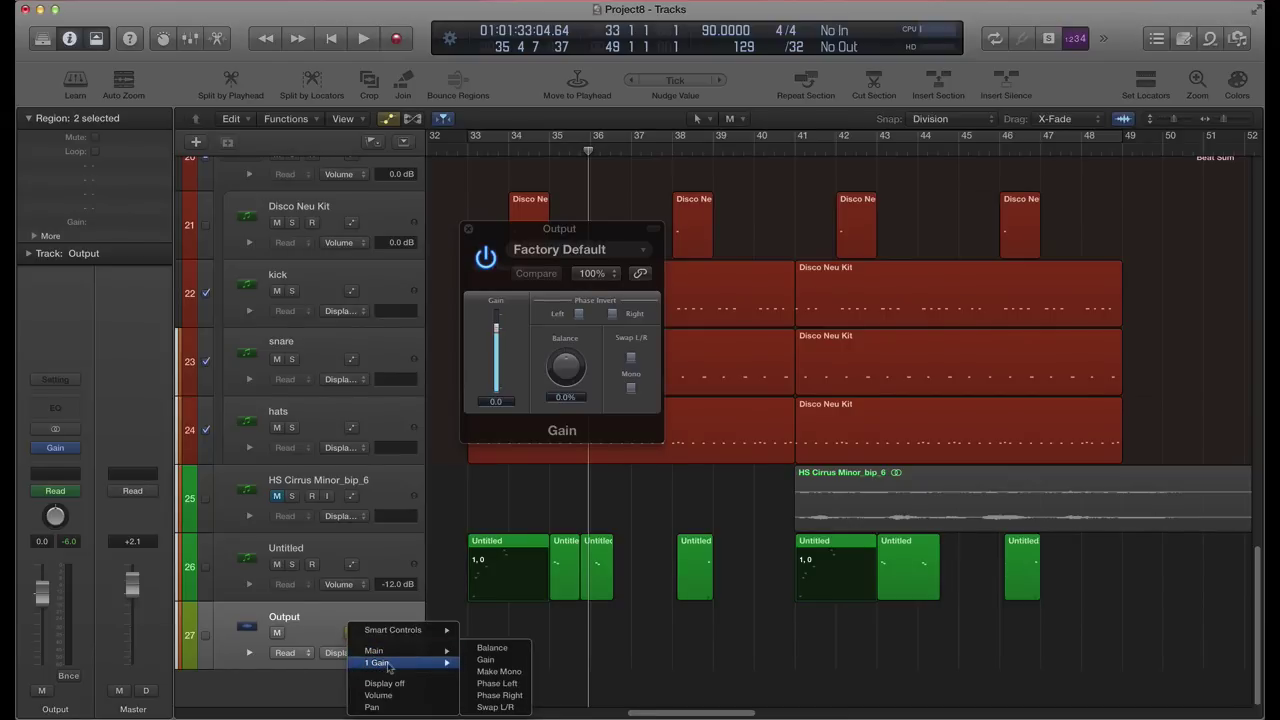
left_click(510, 661)
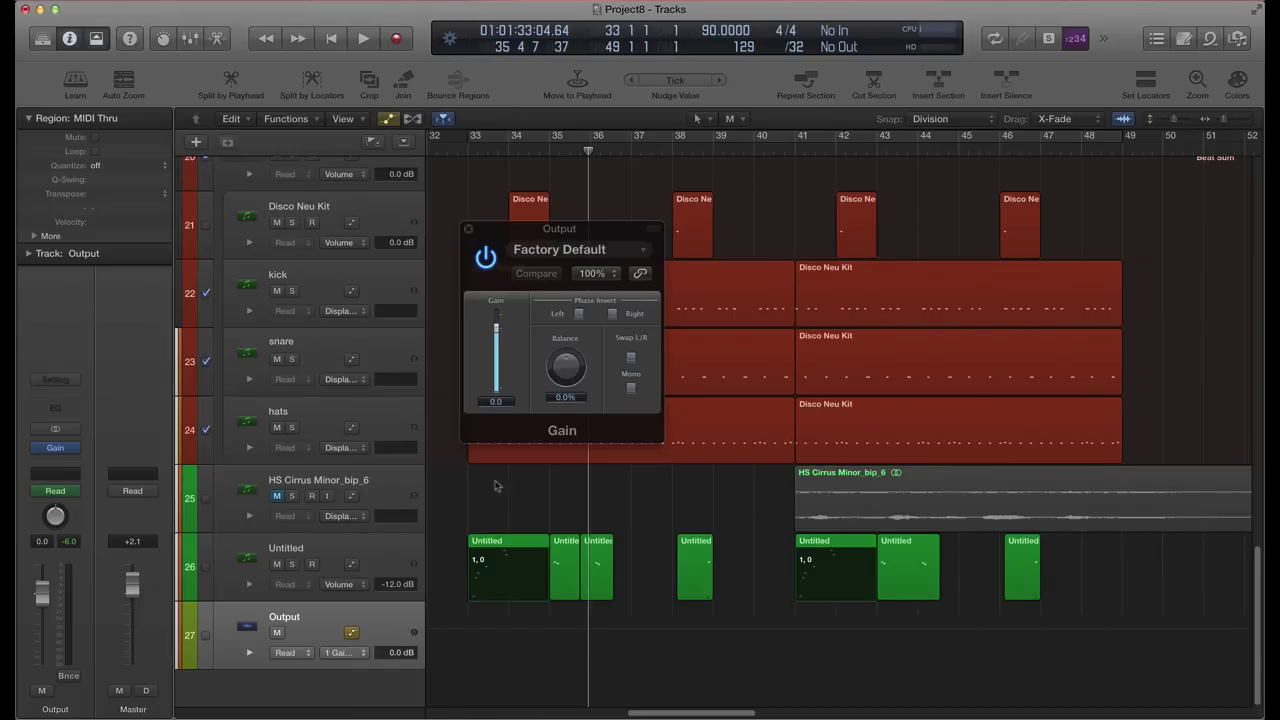
Test the Gain fader, reset it to 0.0 dB, and add a point on the Output automation line
left_click(469, 230)
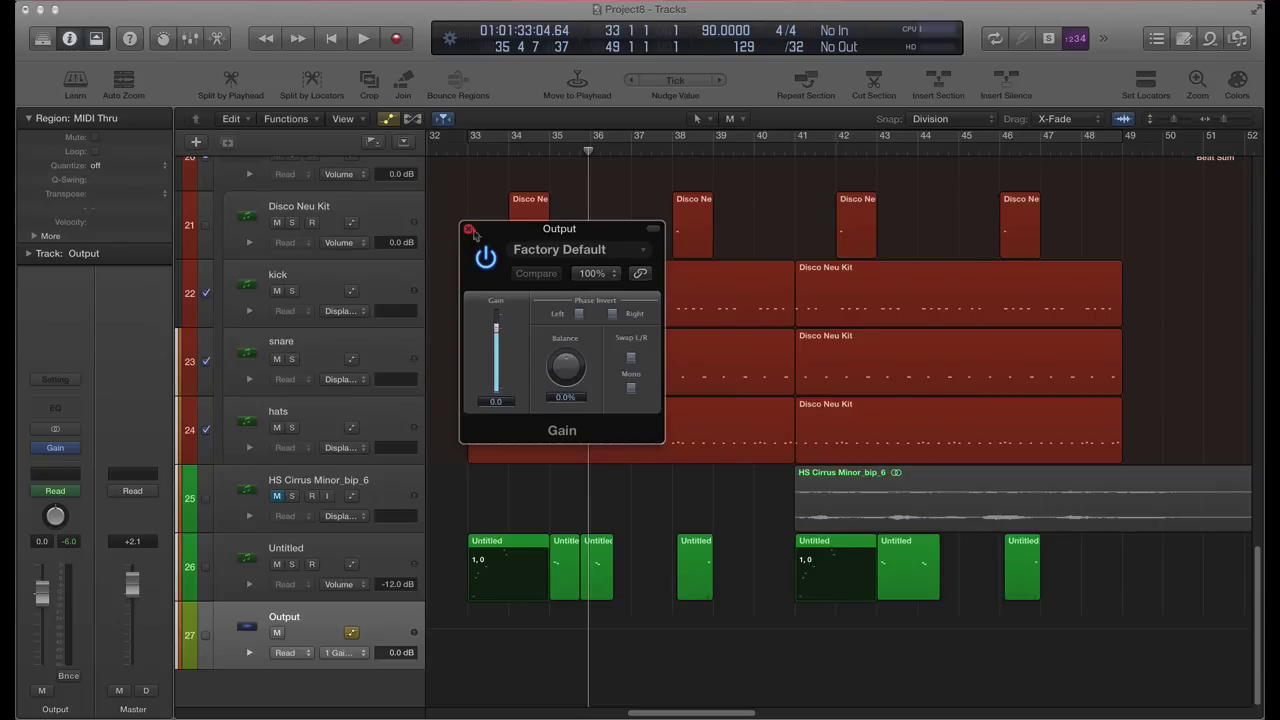
left_click_drag(505, 232, 70, 160)
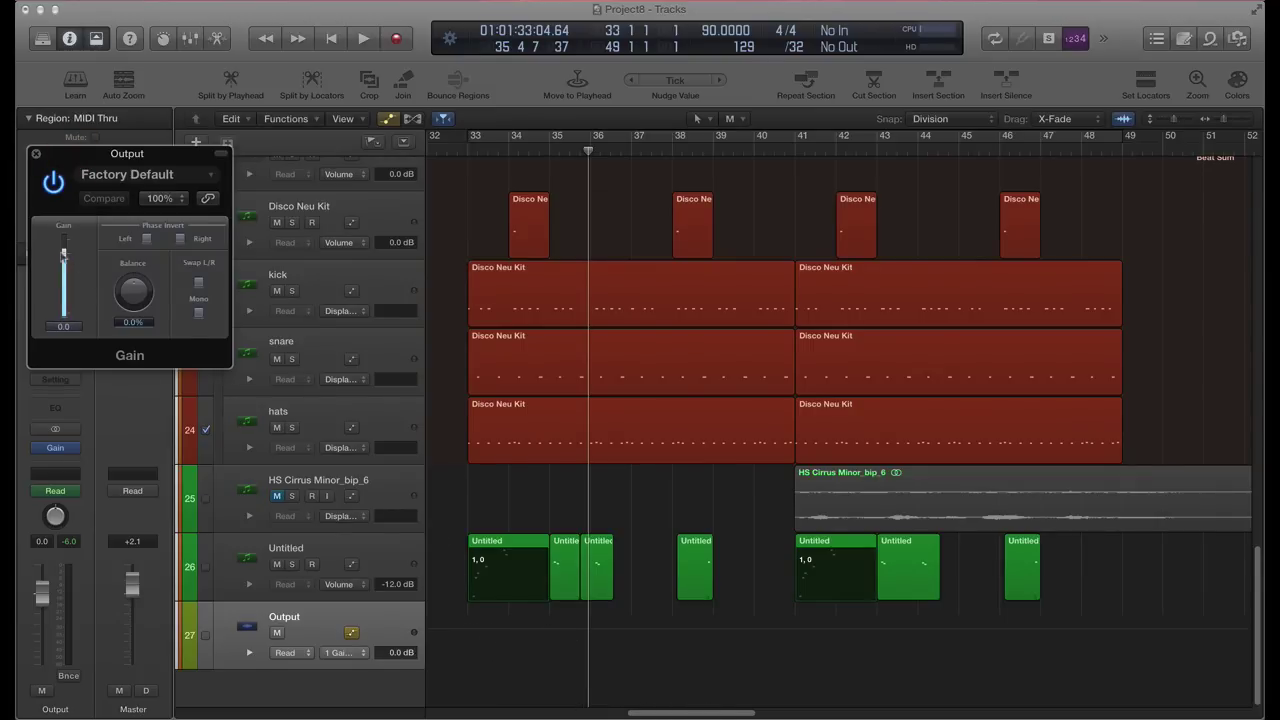
mouse_move(65, 255)
left_mouse_down()
mouse_move(70, 314)
mouse_move(66, 258)
left_mouse_up()
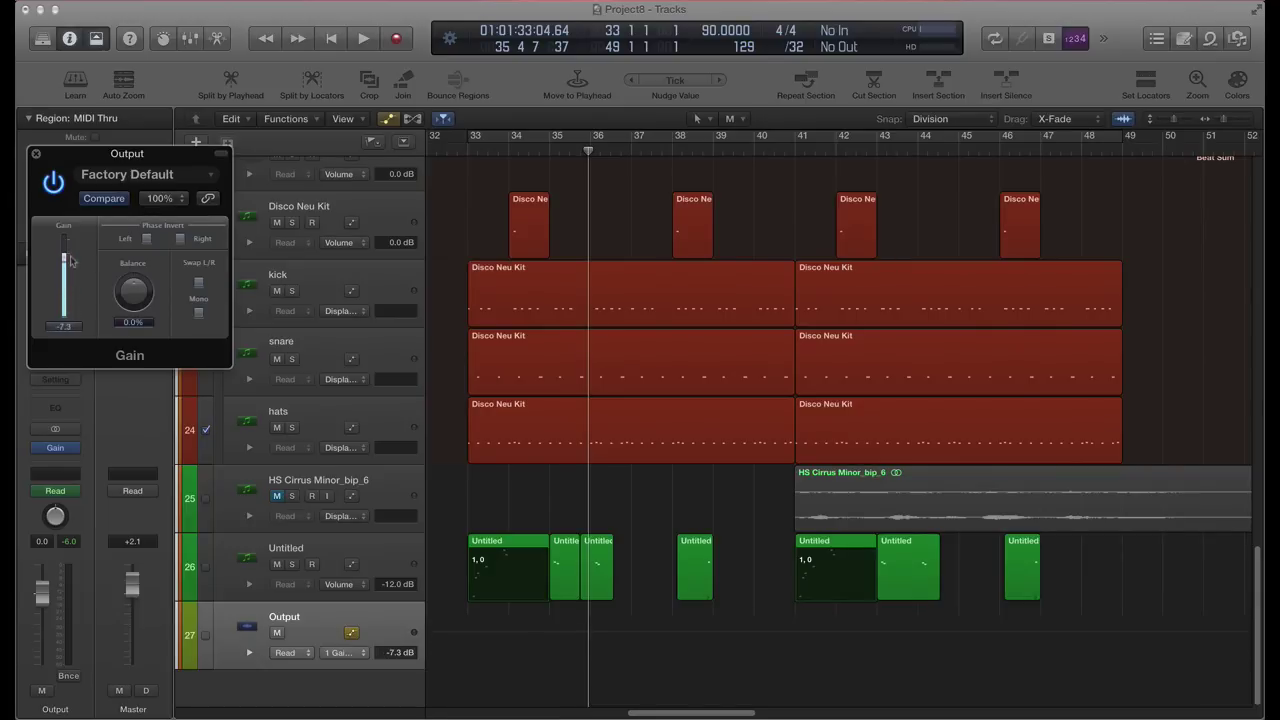
type("0")
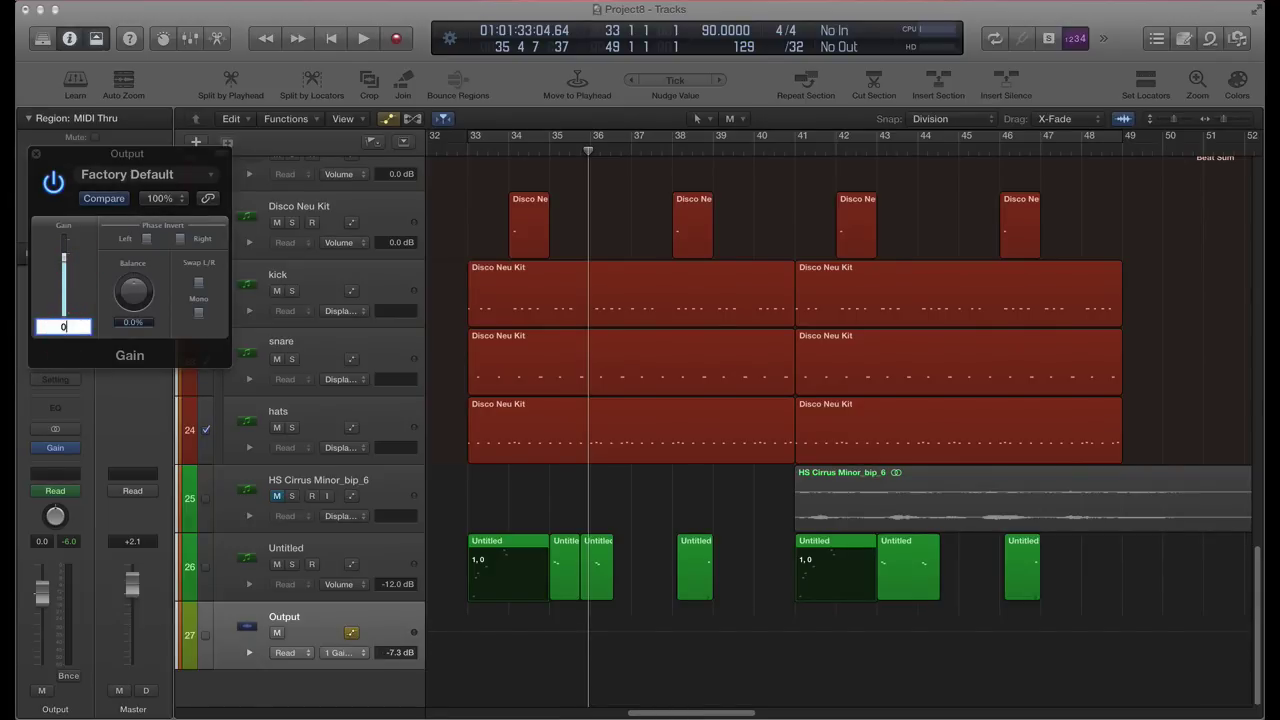
key("Return")
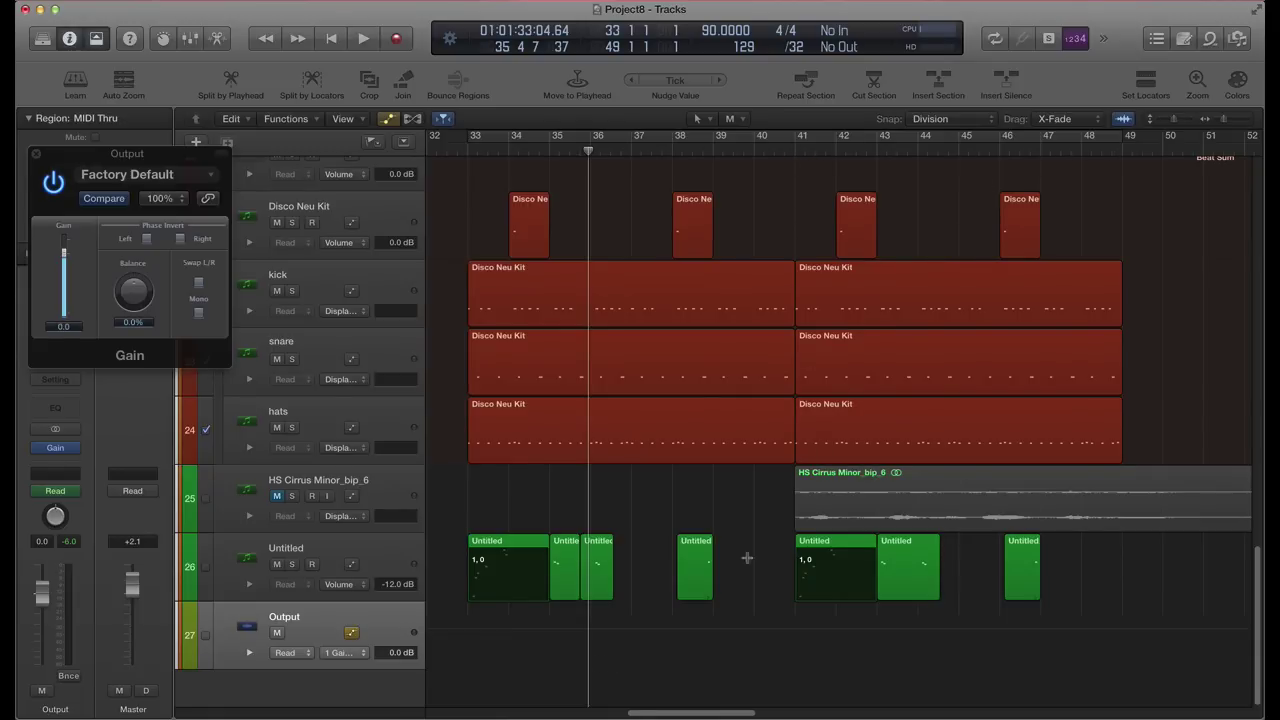
left_click(757, 632)
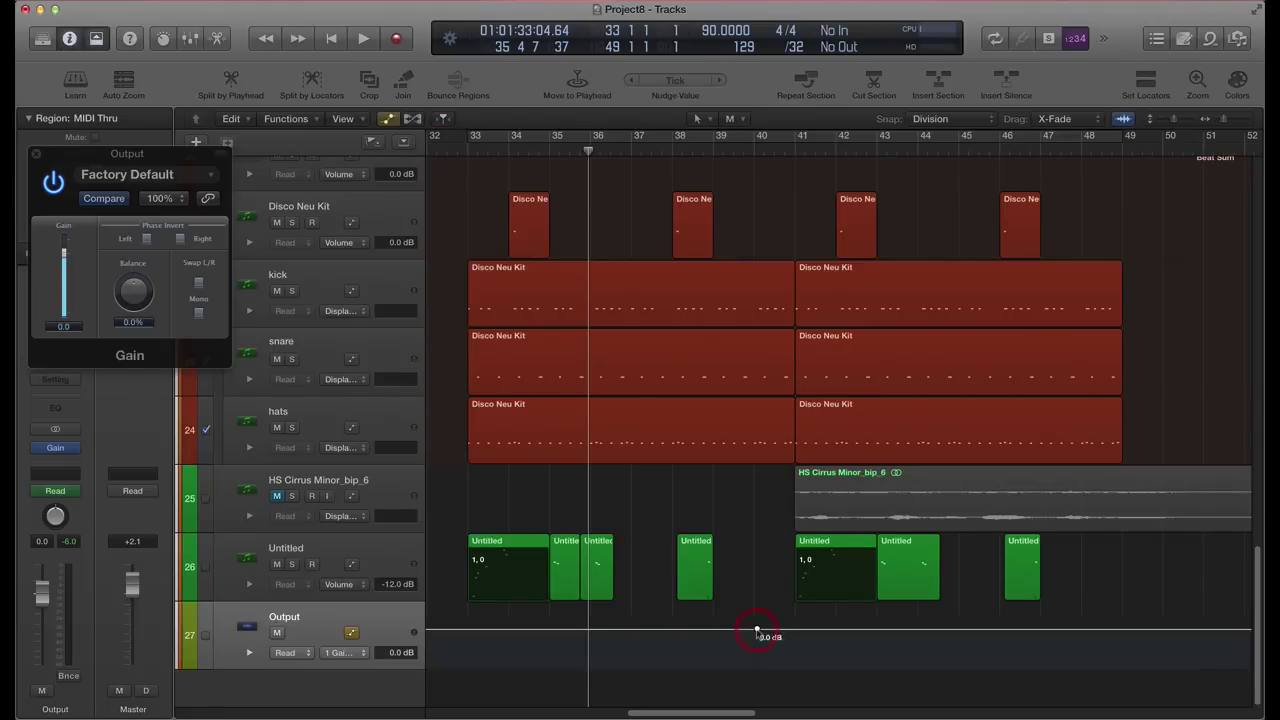
Add a second Output automation point lowered to -60.8 dB, then play the fade from bar 33
left_click(1126, 632)
left_click_drag(1126, 632, 1126, 654)
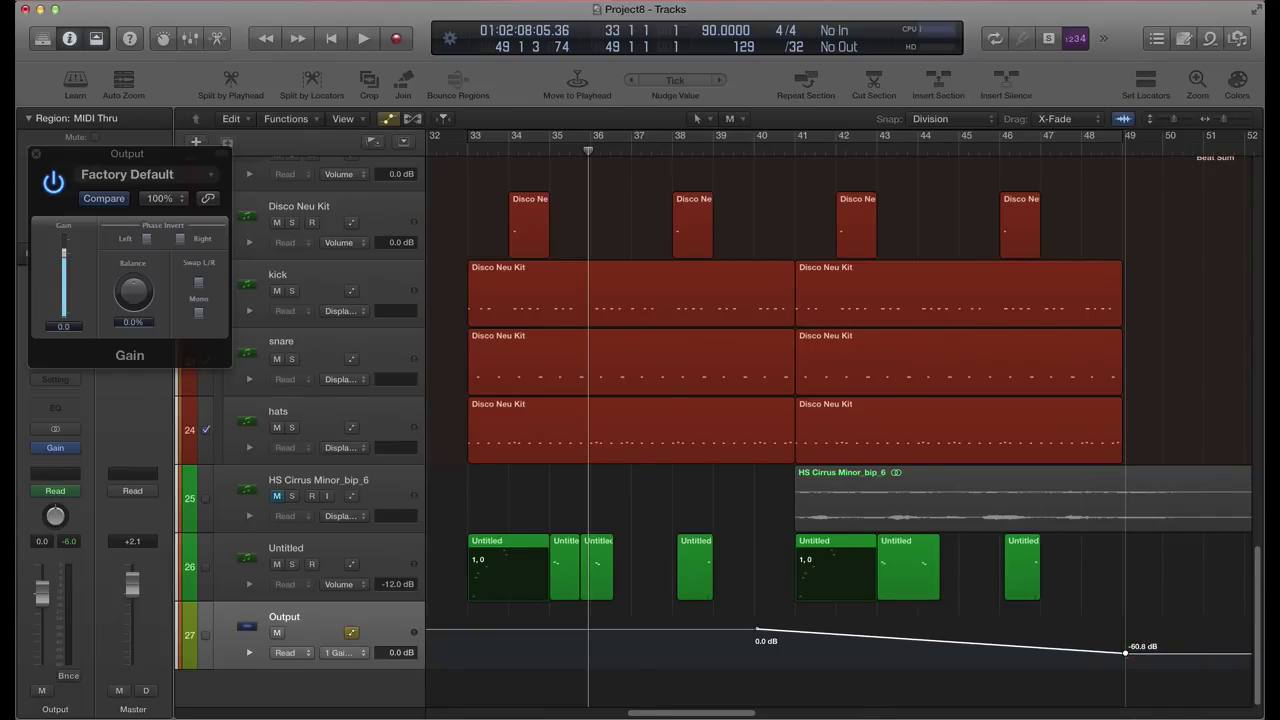
left_click_drag(1126, 652, 1130, 654)
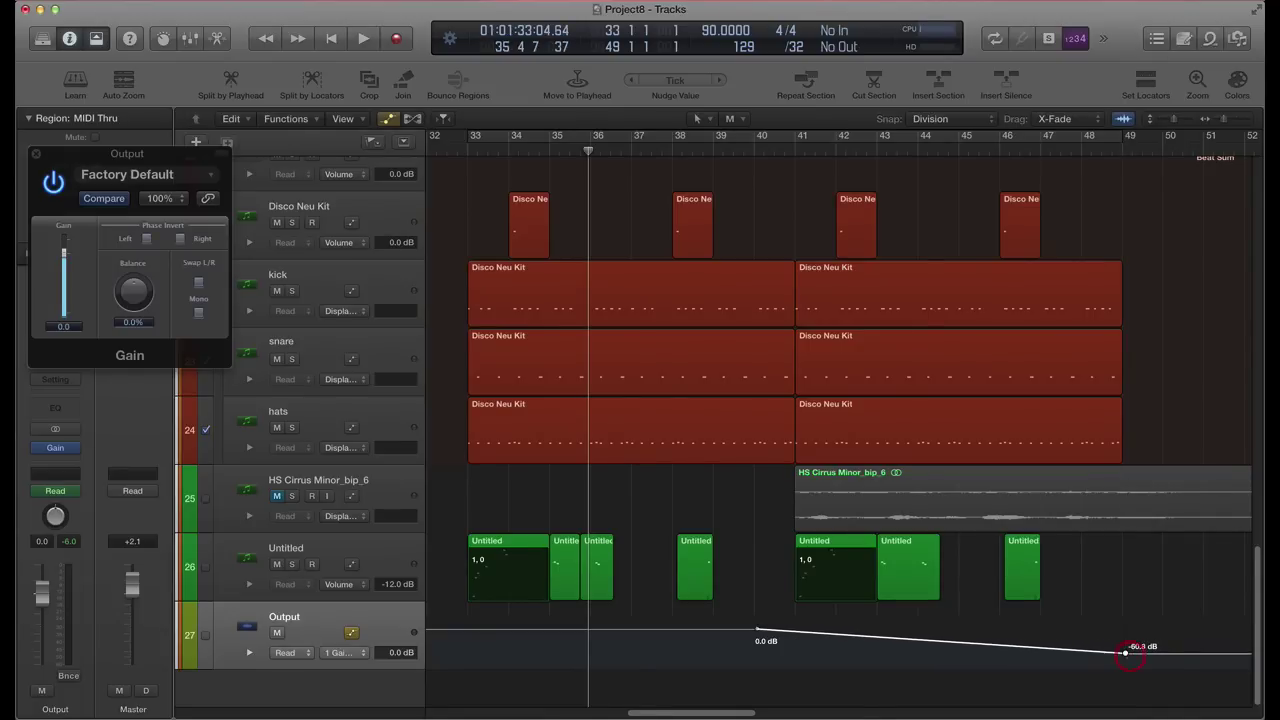
left_click(468, 152)
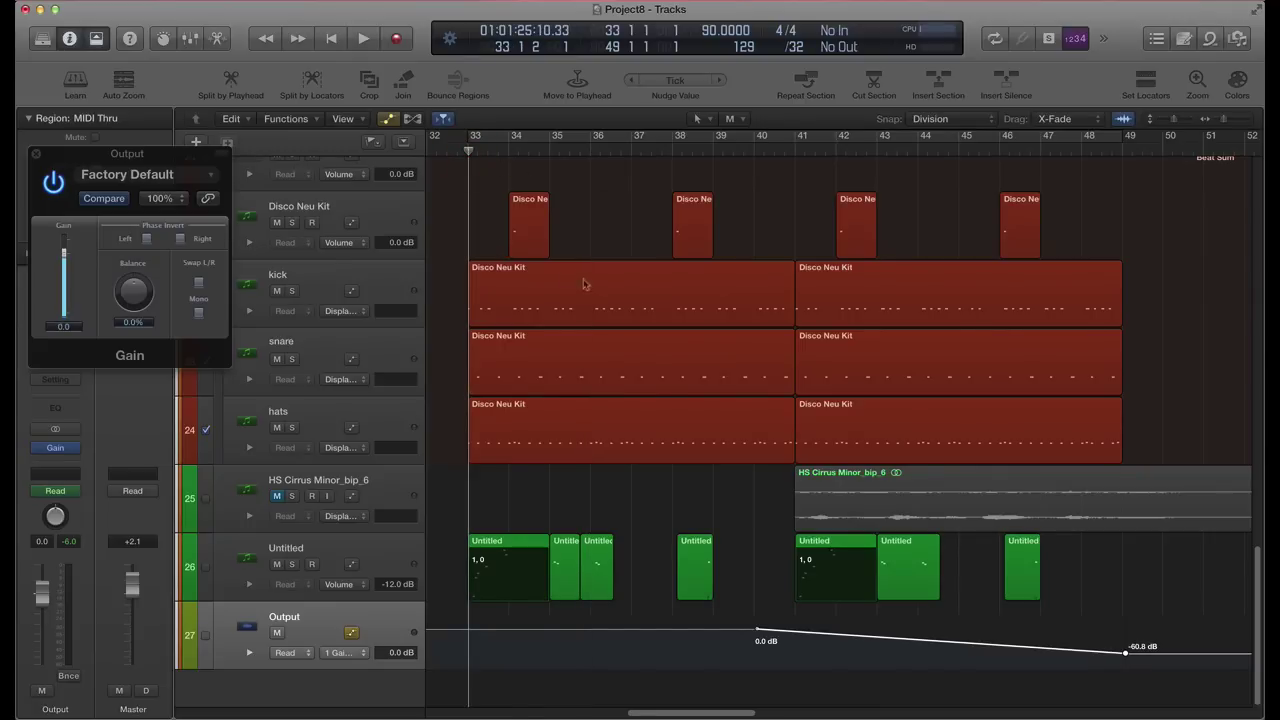
key("space")
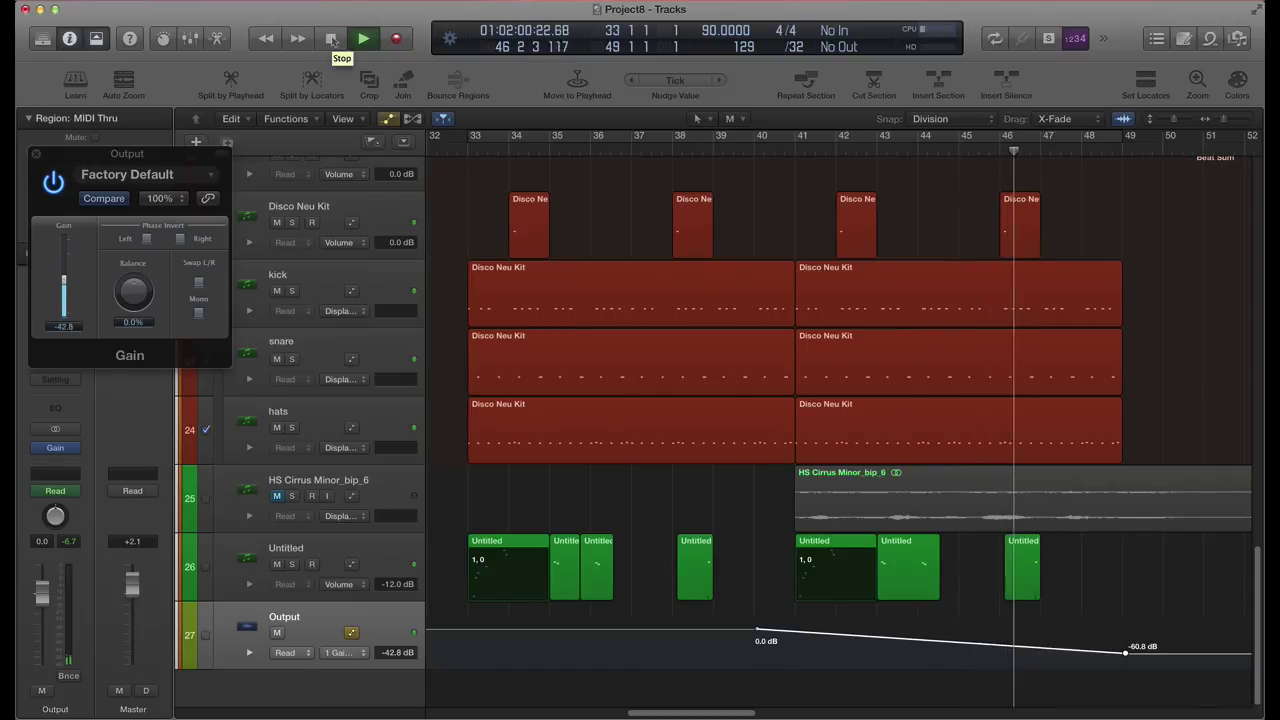
Stop playback, bend the fade line with the Automation Curve Tool, and play it from bar 41
left_click(333, 38)
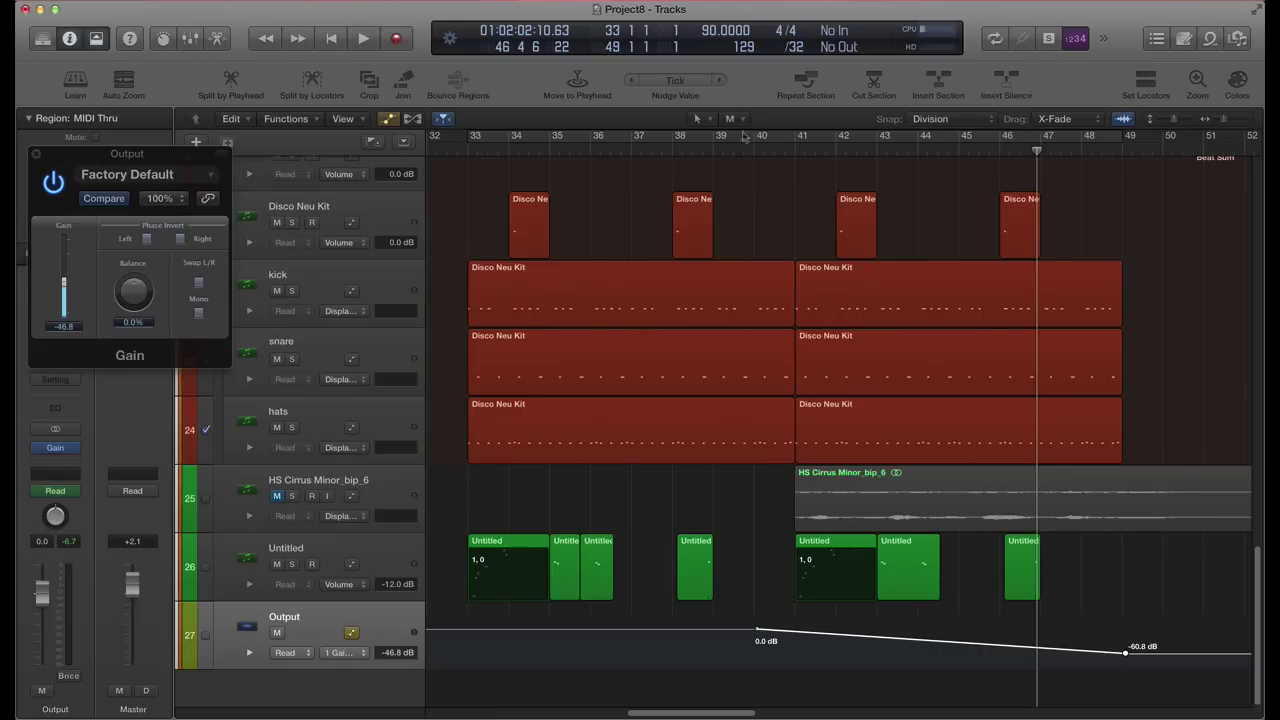
left_click(705, 119)
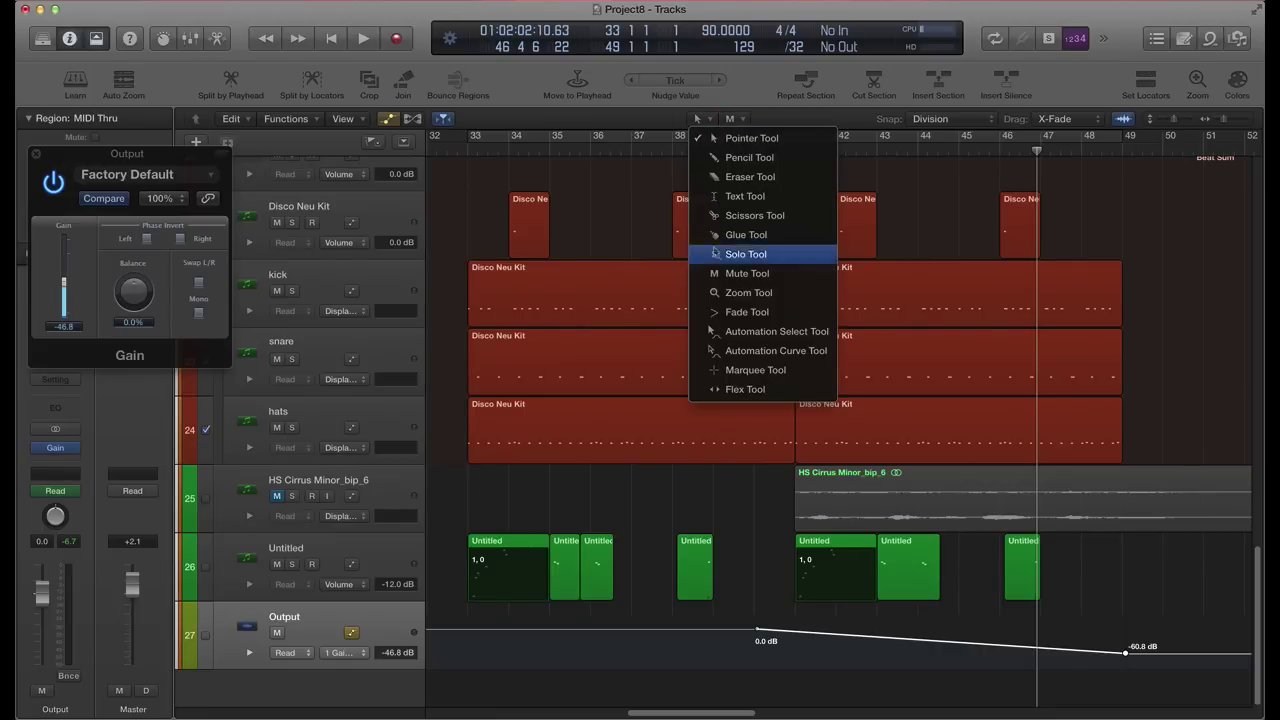
left_click(748, 351)
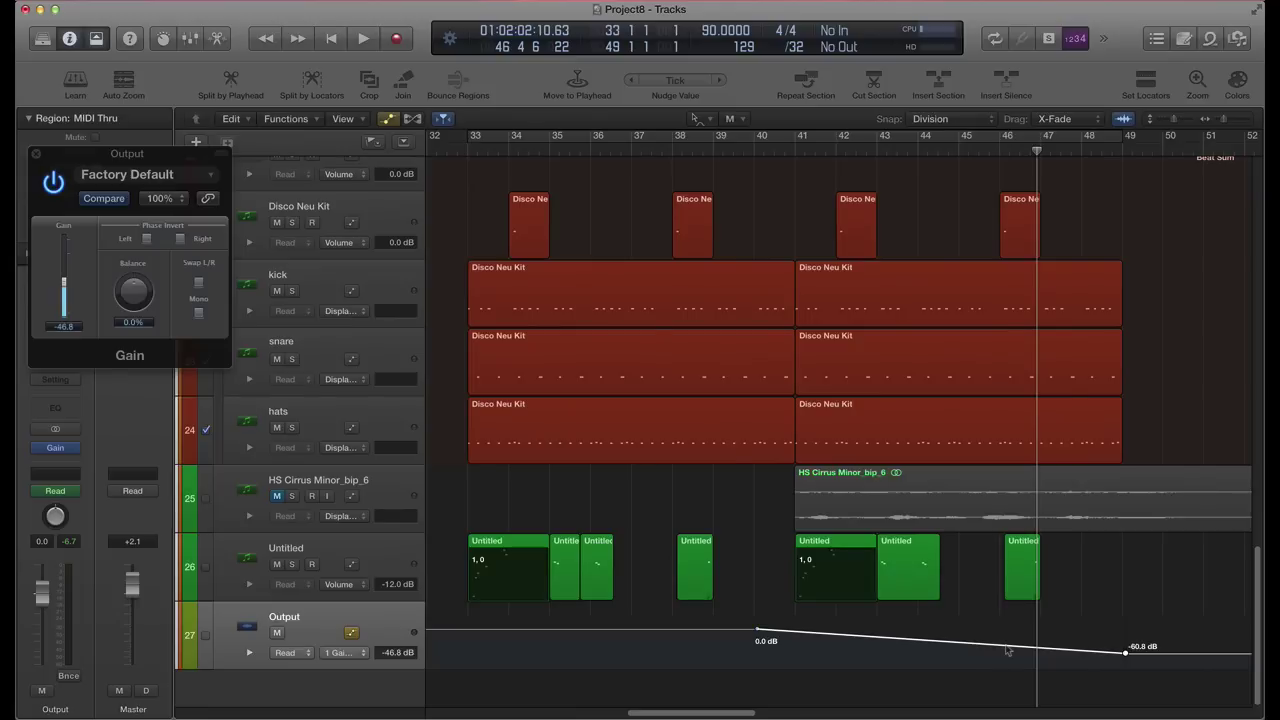
left_click_drag(1007, 650, 1006, 604)
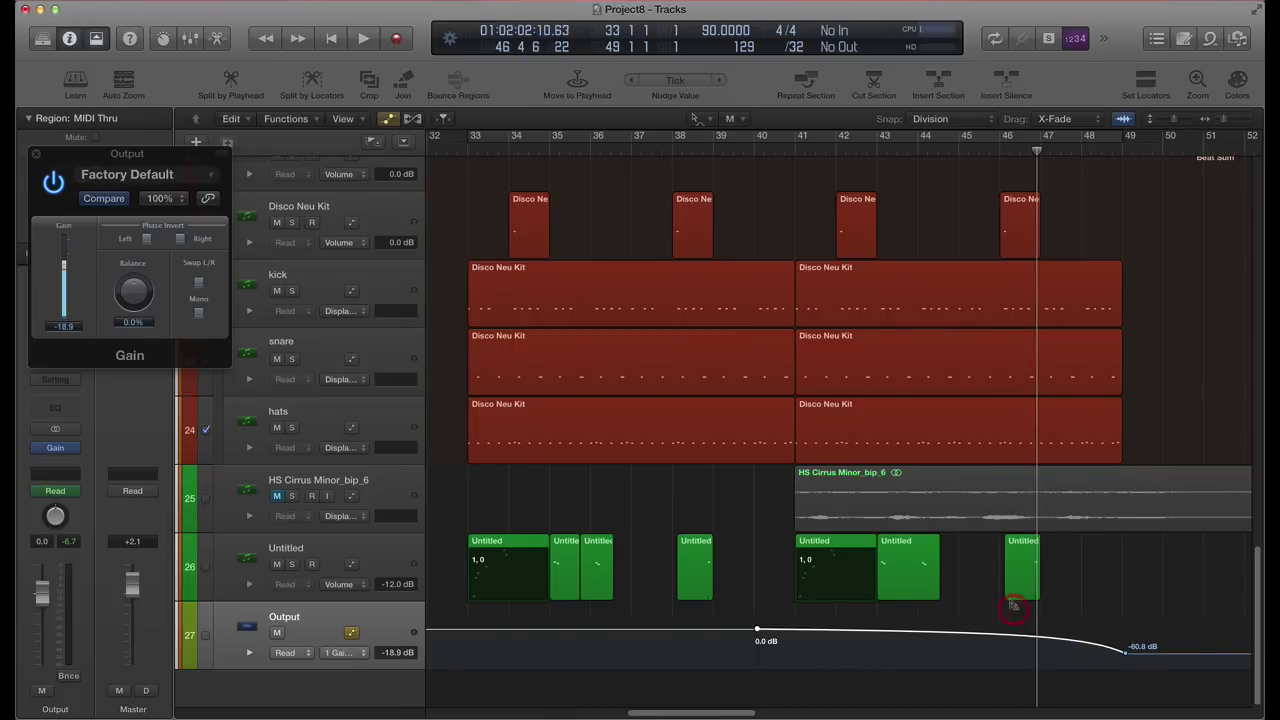
left_click(791, 152)
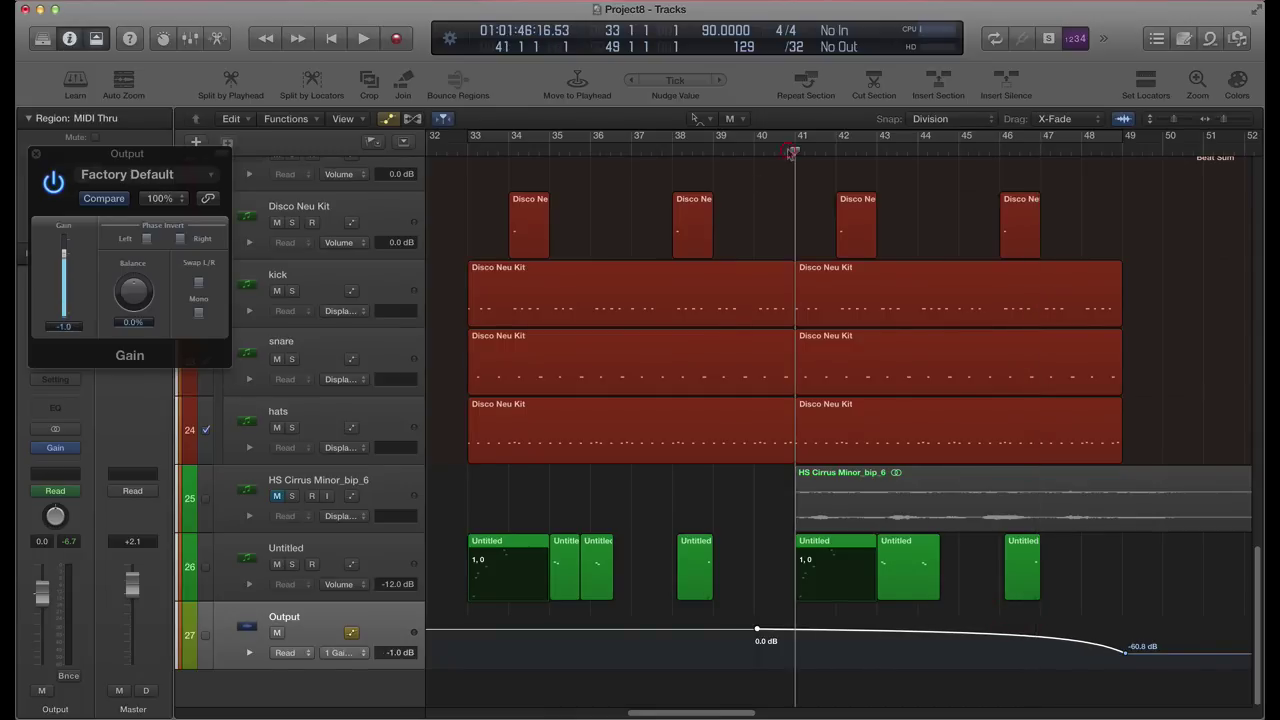
key("space")
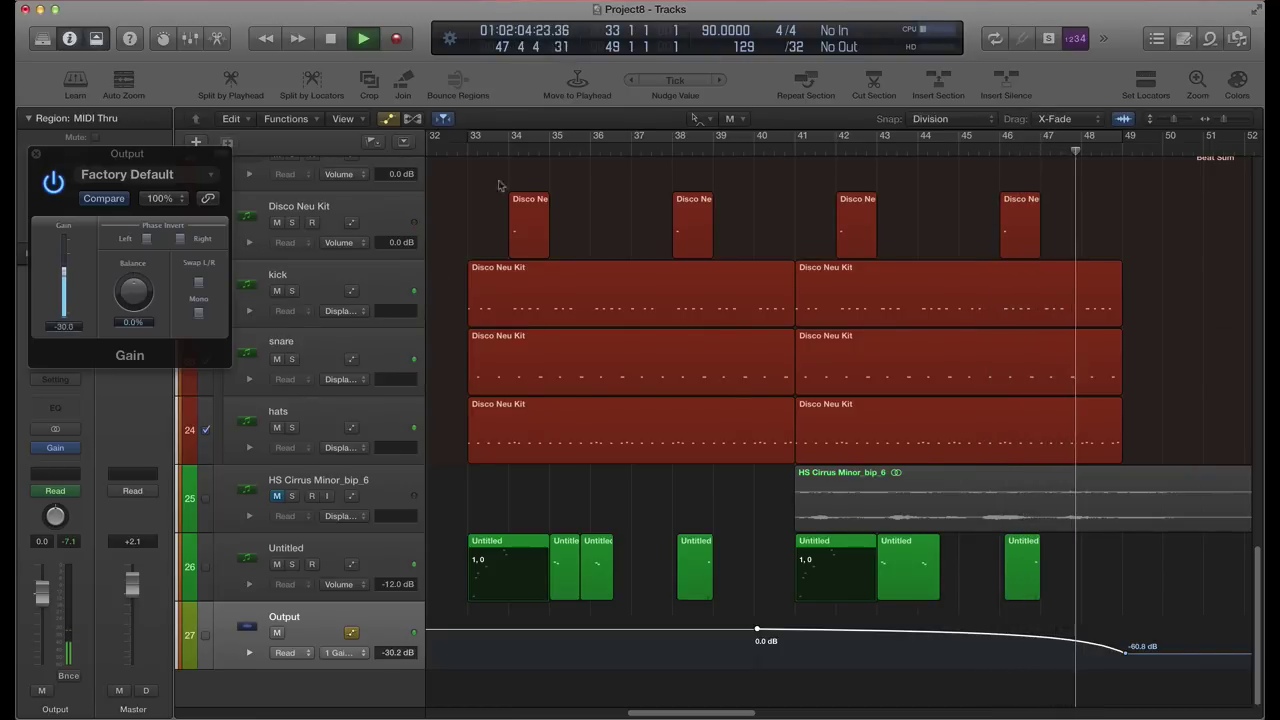
Stop playback, close the Gain plug-in window, keep the curved fade, and make the tracks taller
left_click(331, 40)
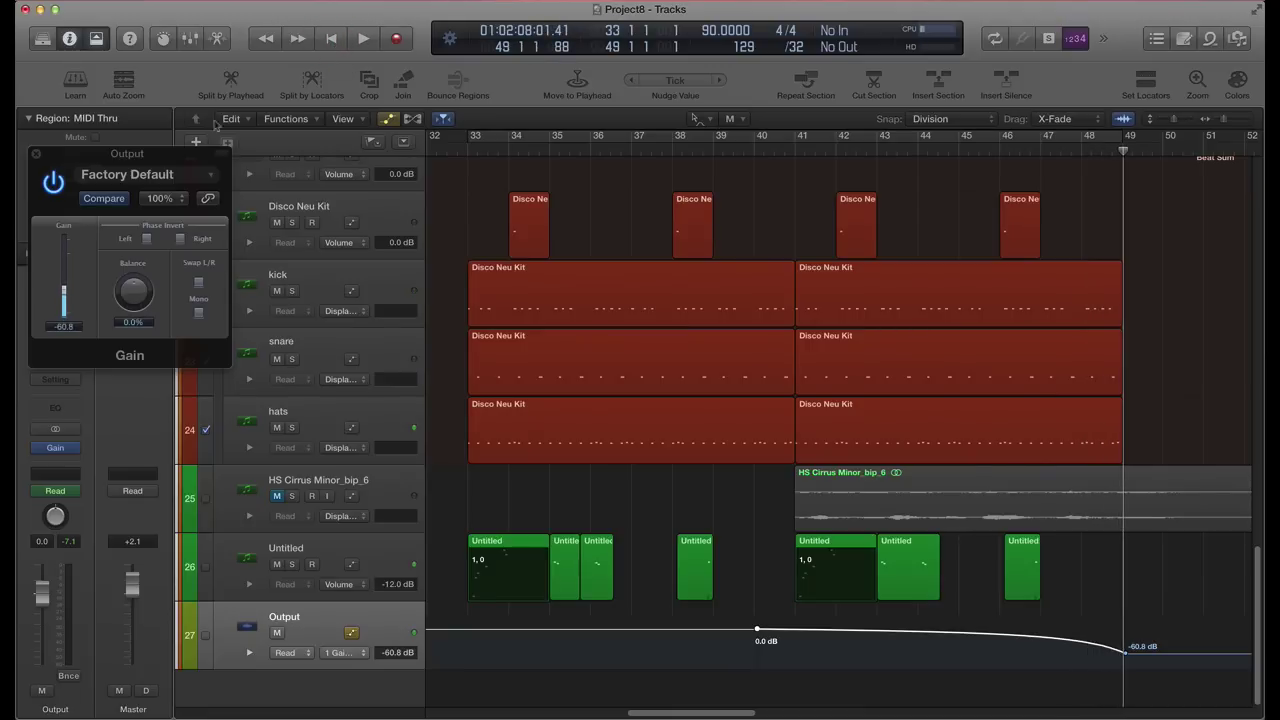
left_click(34, 155)
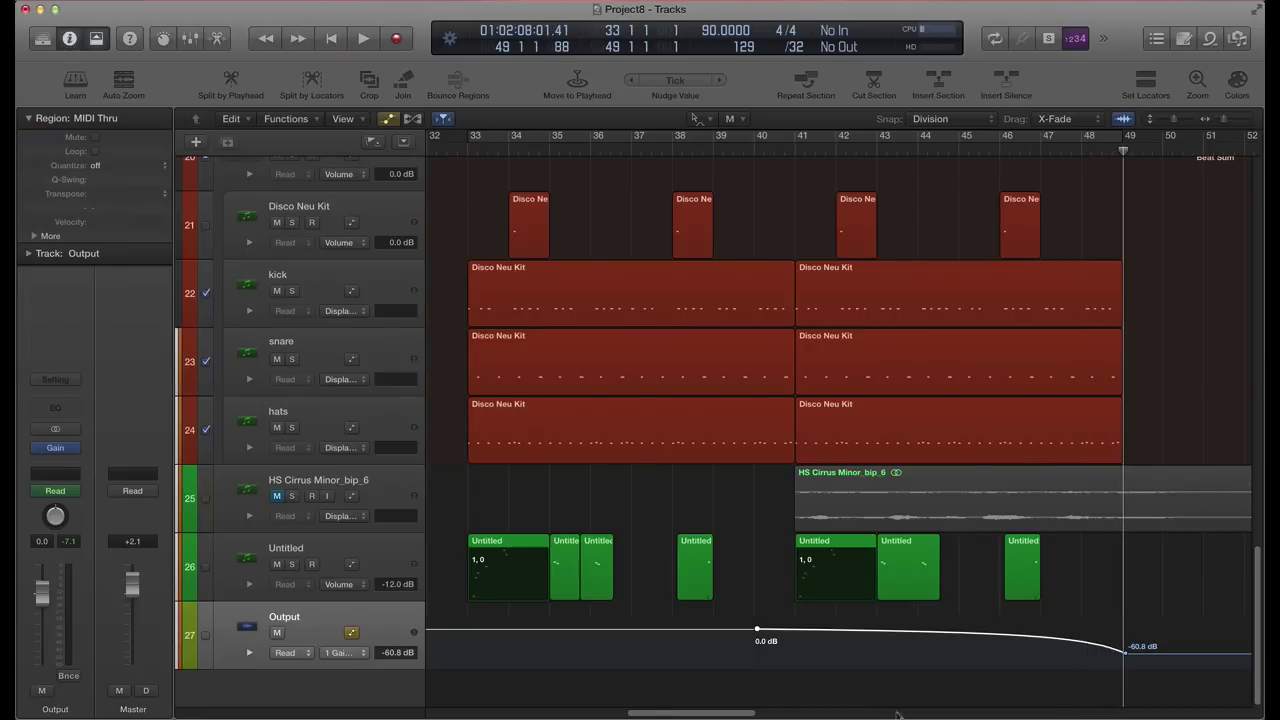
left_click(757, 630)
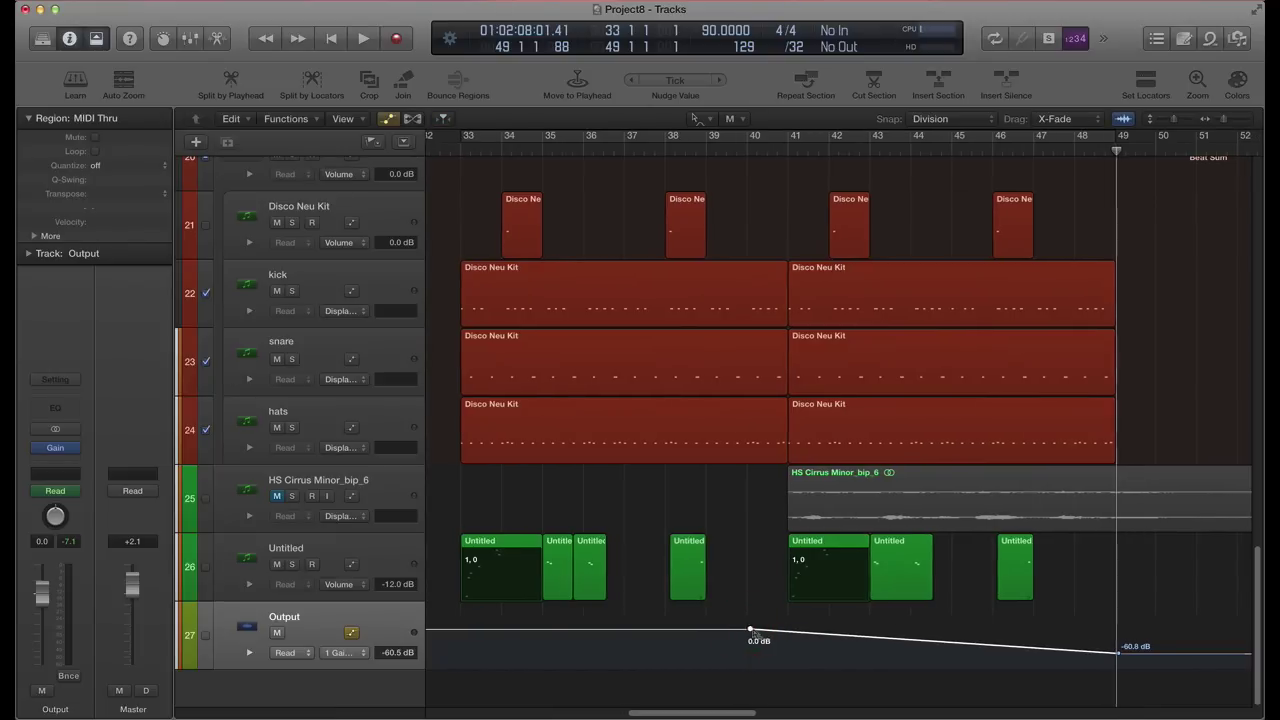
key("super+z")
key("super+Down")
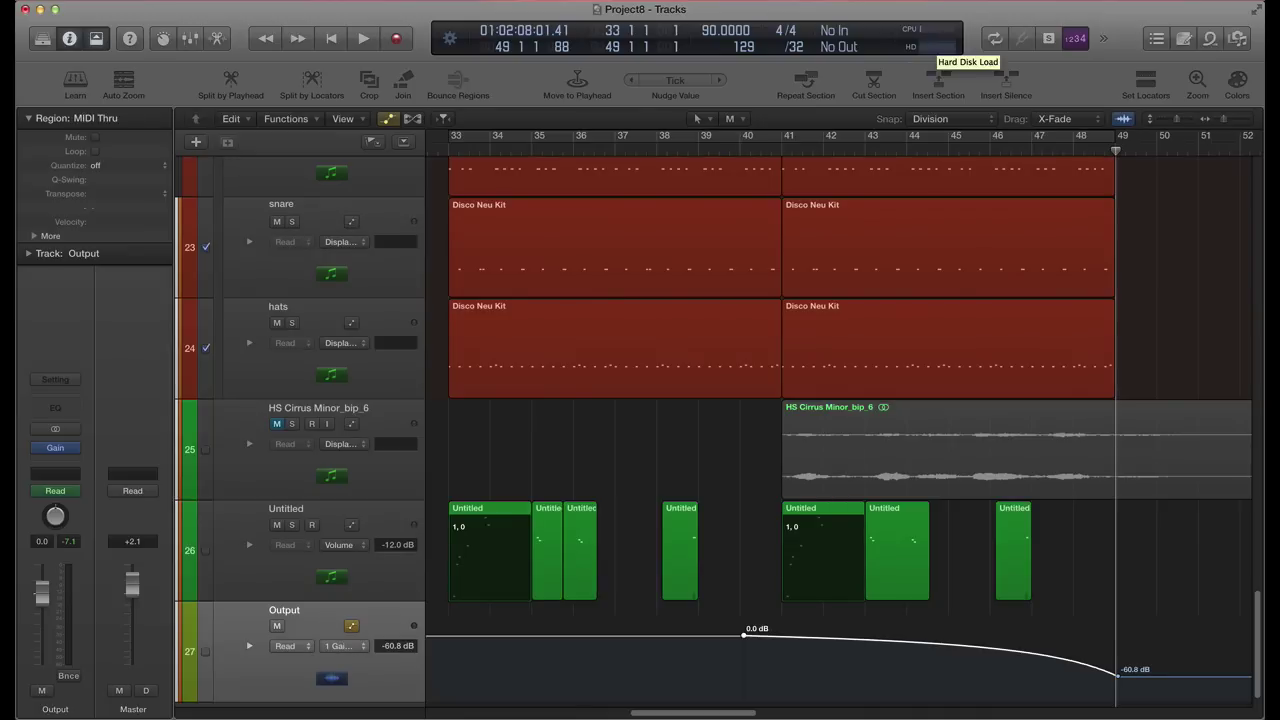
With the Pointer Tool, delete the 0.0 dB and -60.8 dB points and turn off Output automation
left_click(700, 118)
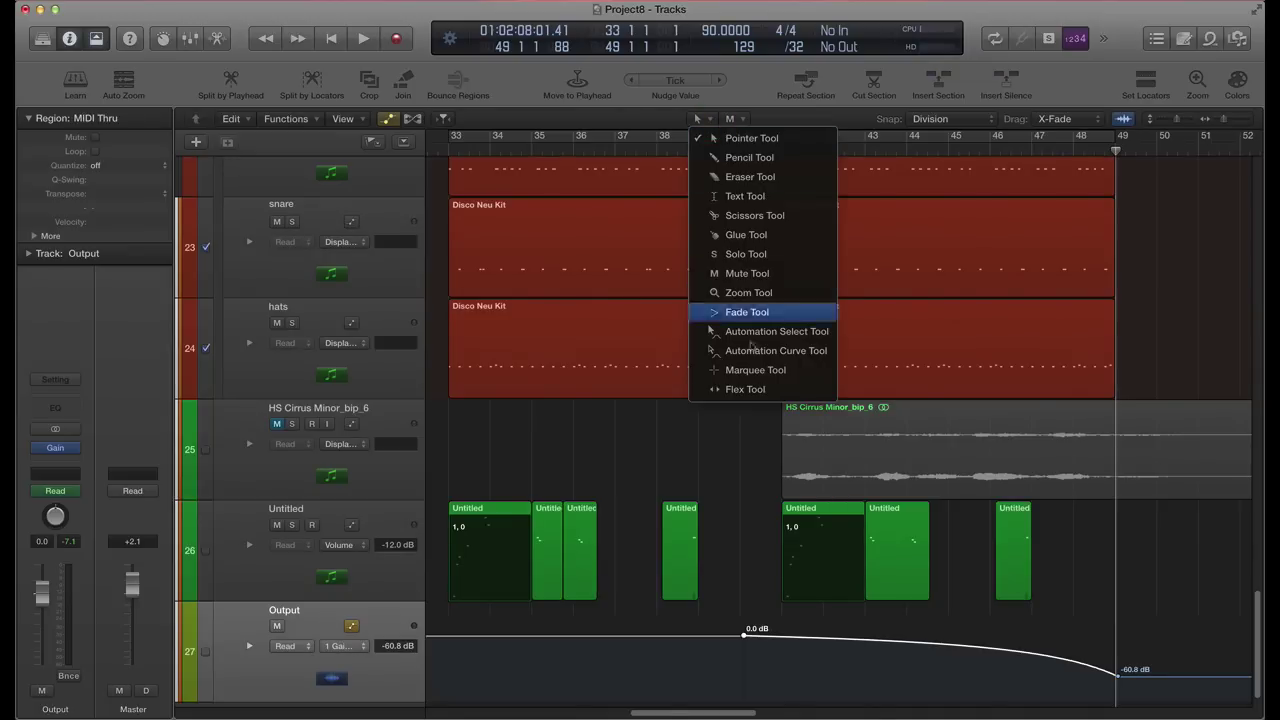
left_click(736, 141)
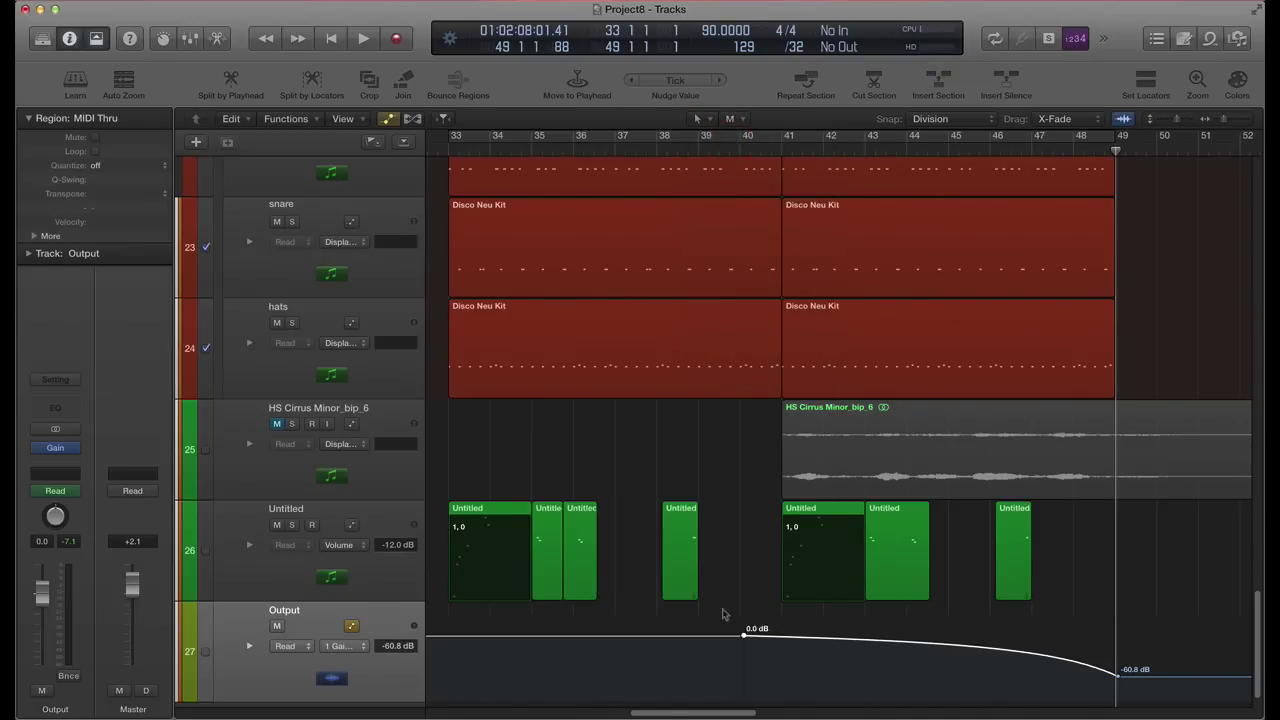
left_click(744, 634)
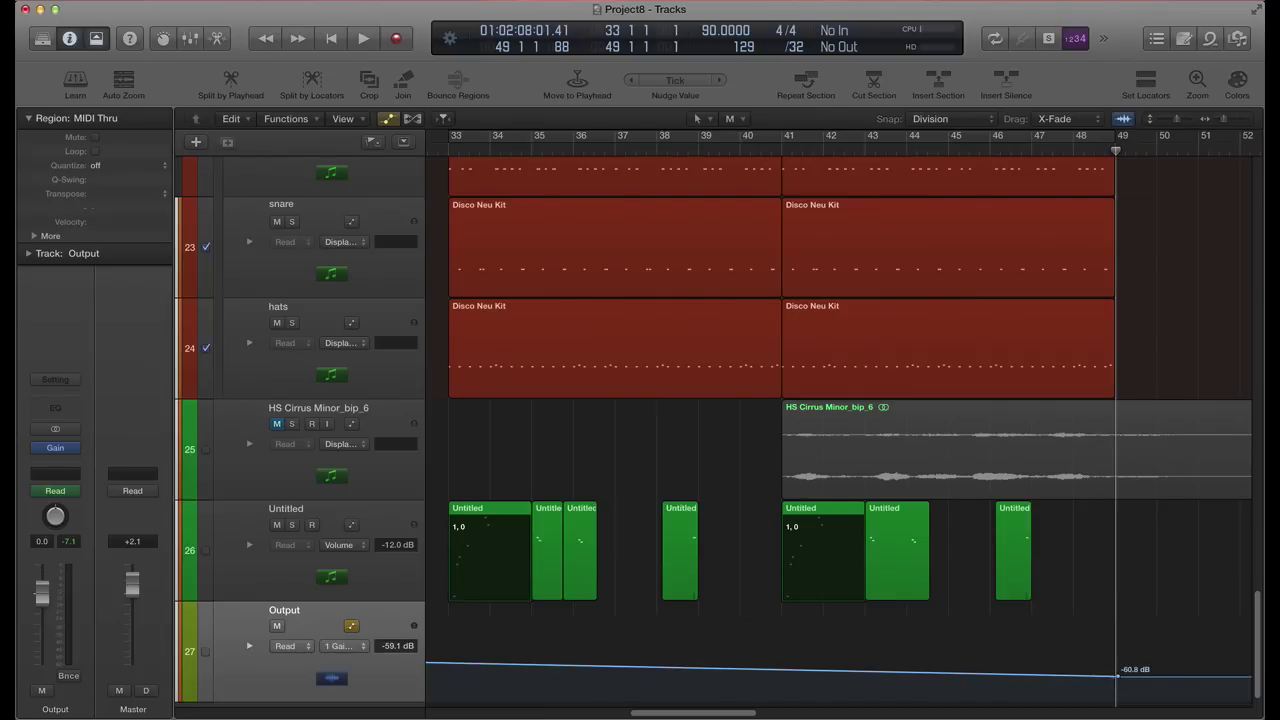
left_click(1117, 676)
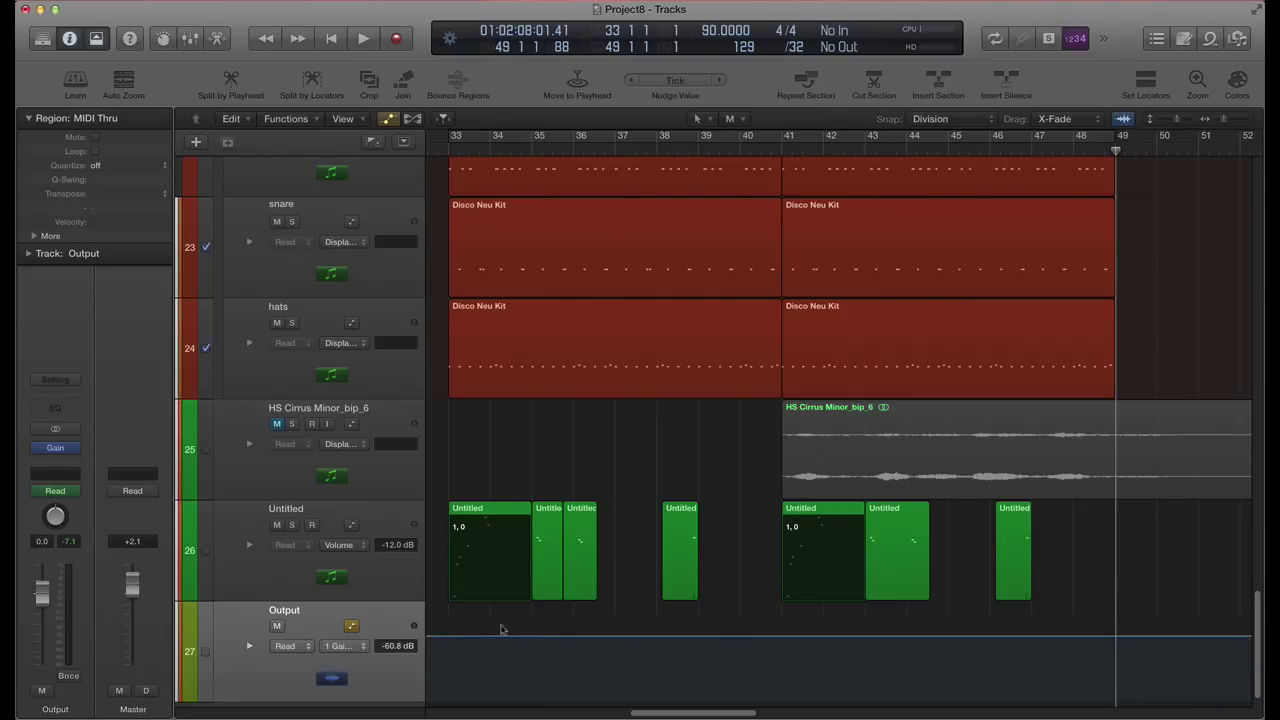
left_click(352, 627)
key("a")
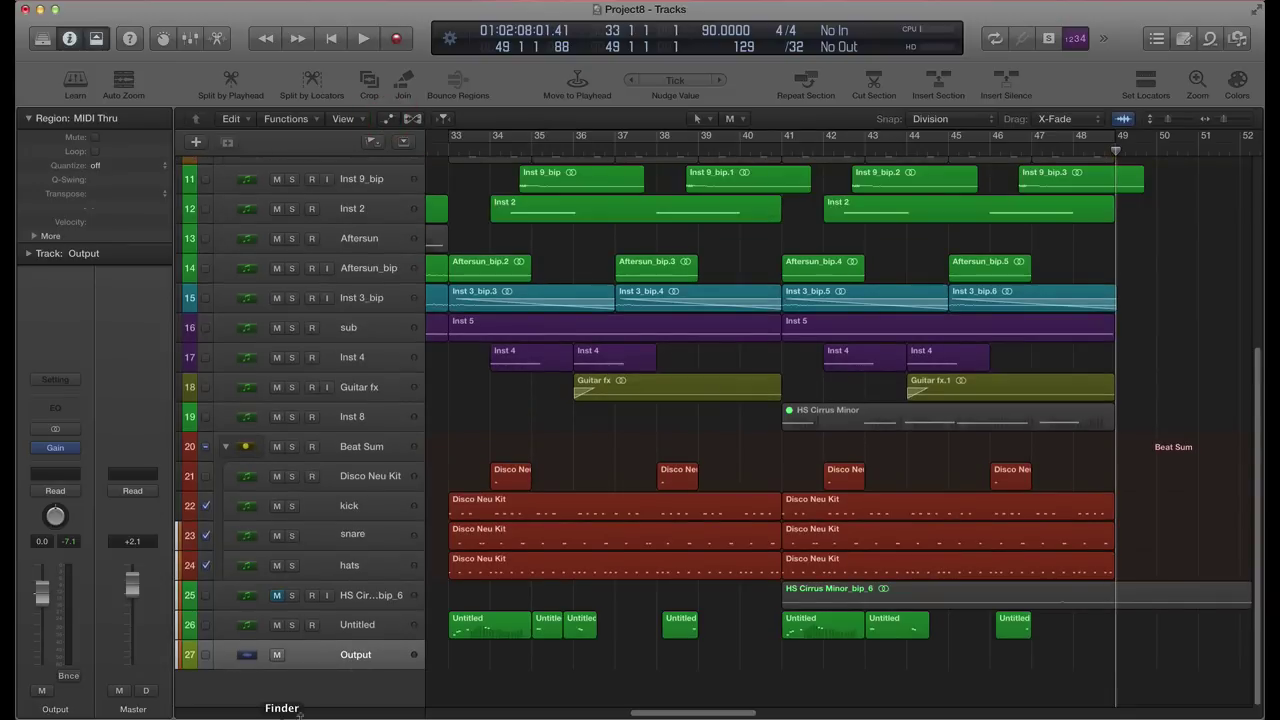
Delete the Output track, then select the Output strip in the mixer and close the mixer
right_click(316, 656)
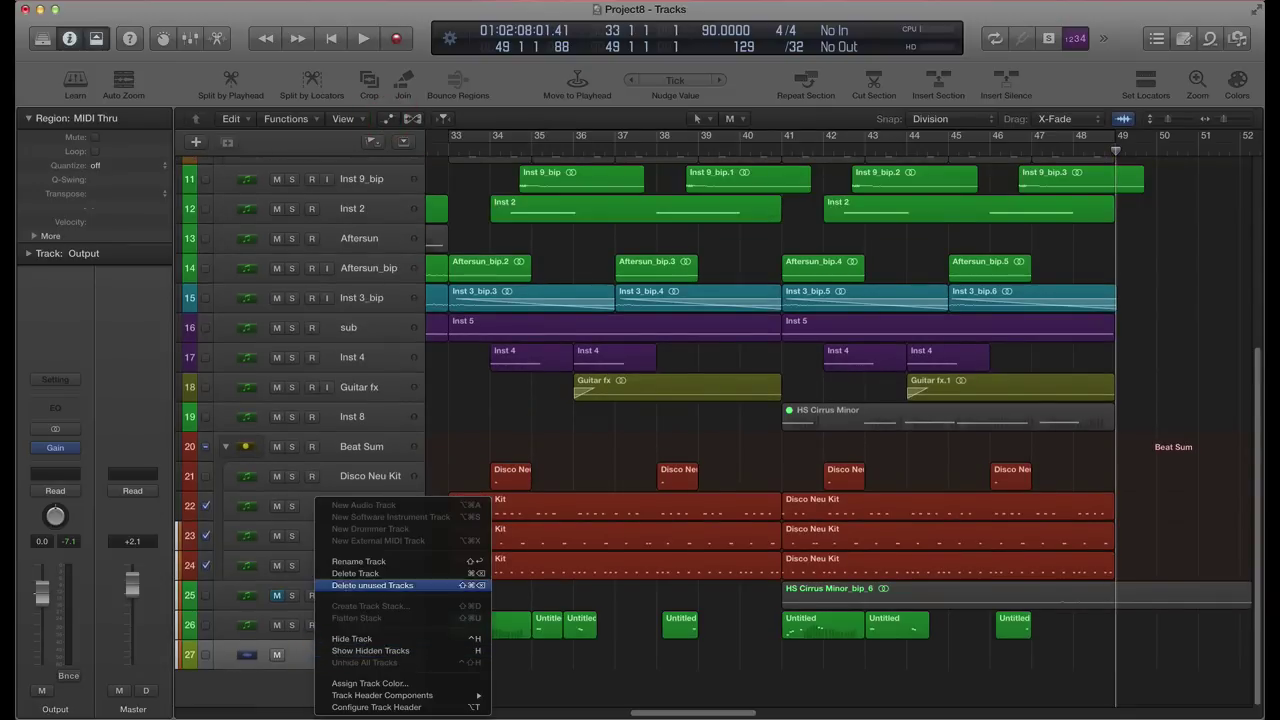
left_click(355, 573)
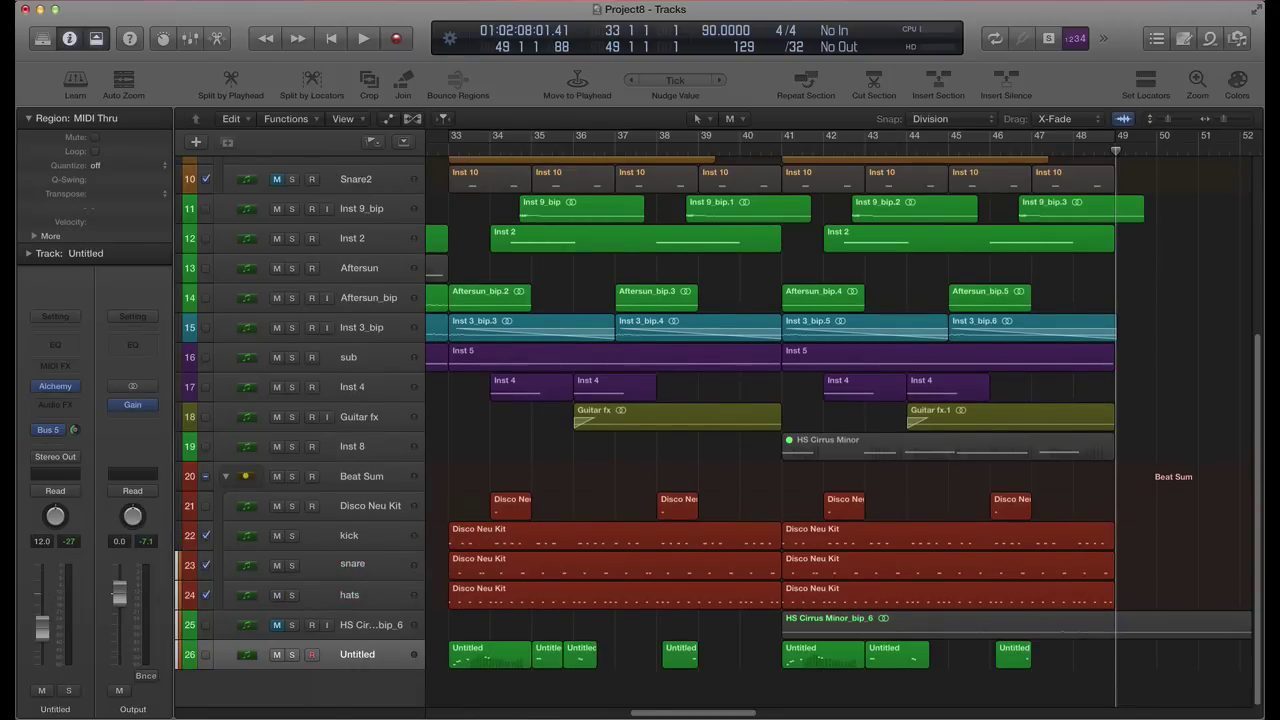
left_click(189, 38)
scroll(1168, 710, "right", 5)
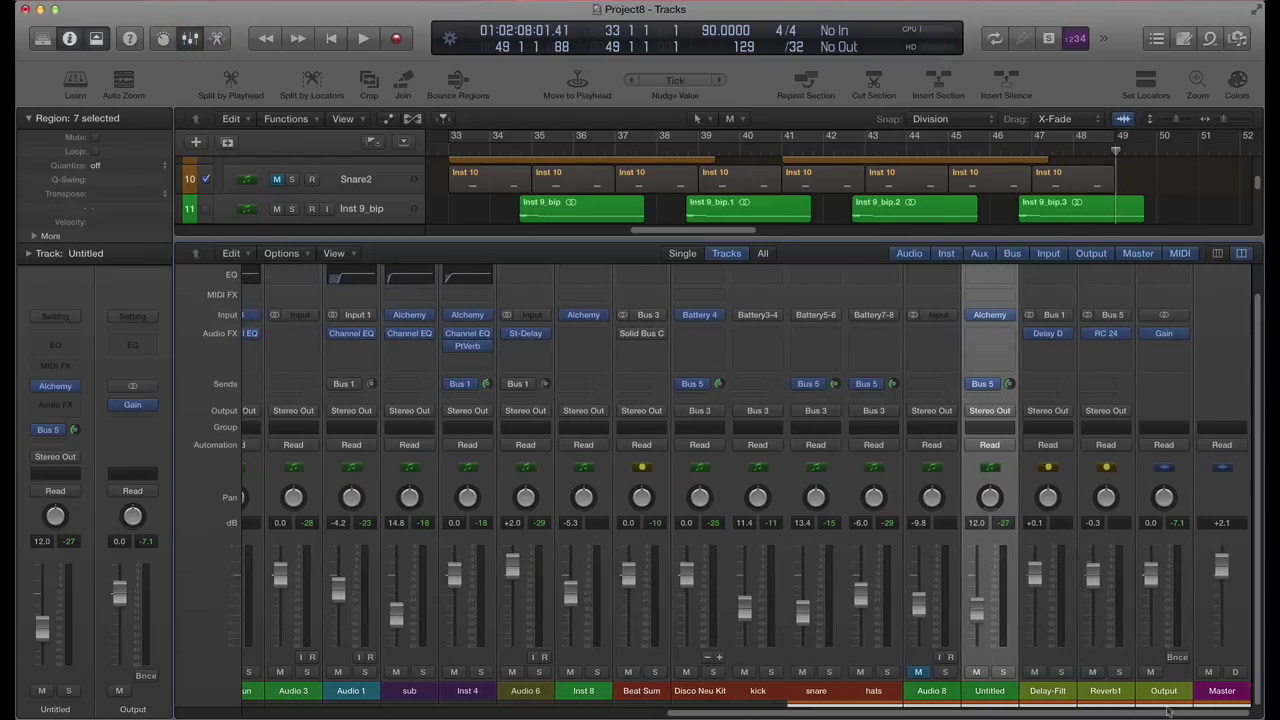
left_click(1189, 623)
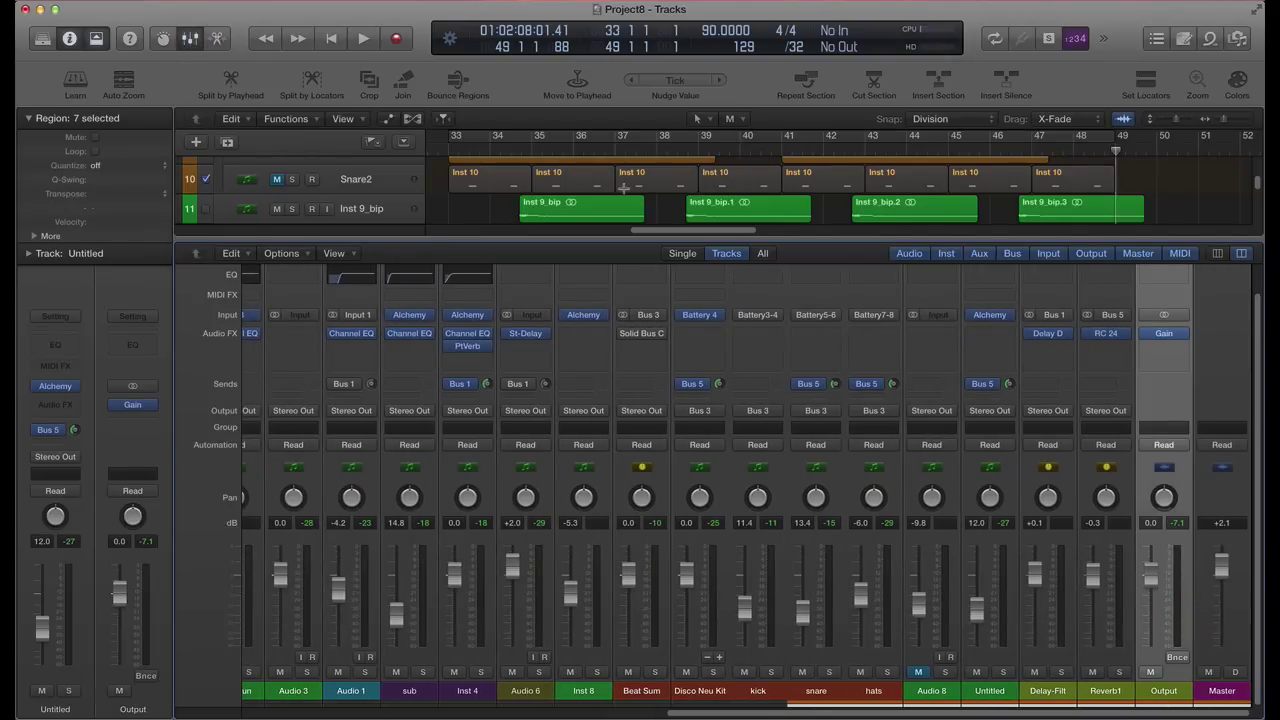
key("x")
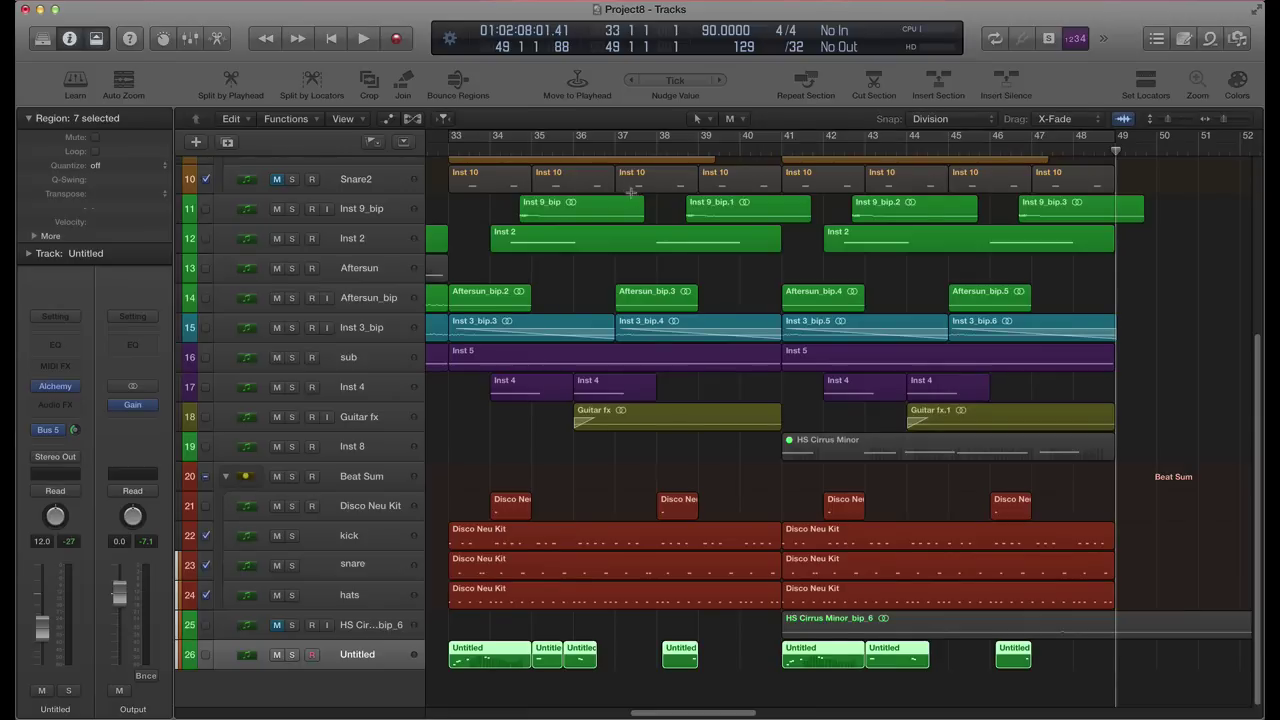
Return the playhead to bar 1 and play the project, following it up to bar 8
scroll(920, 395, "up", 8)
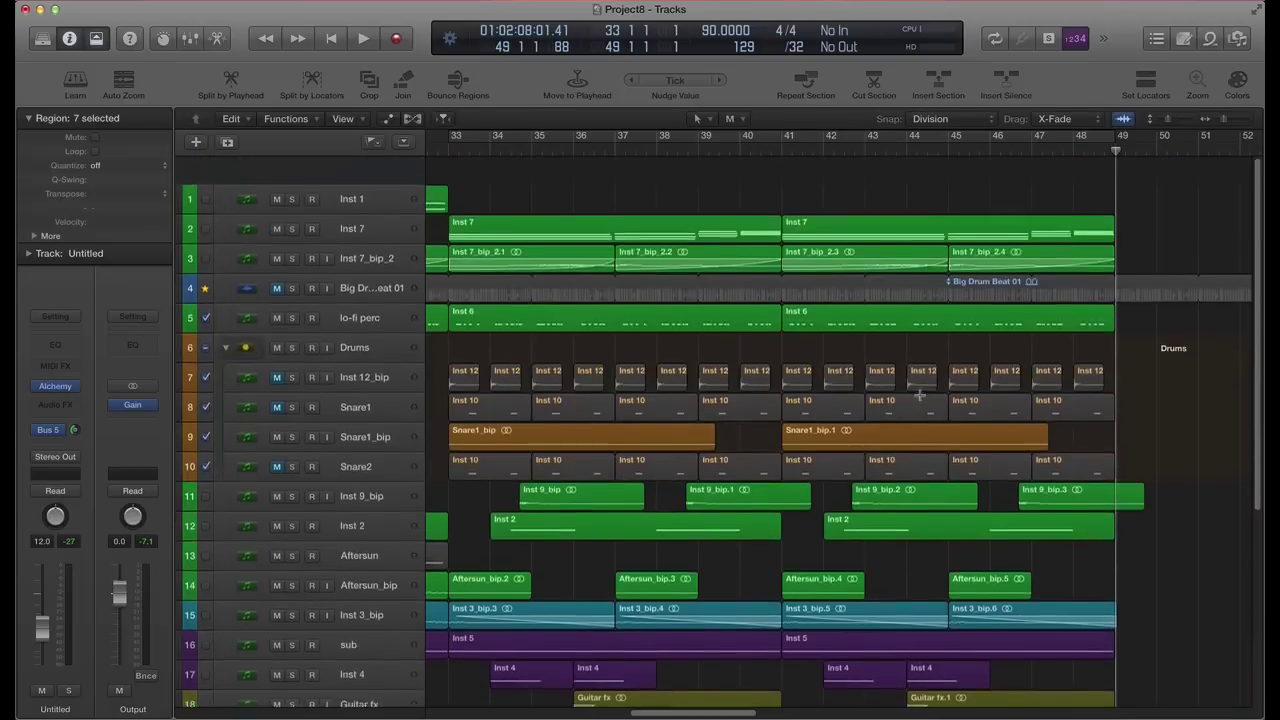
scroll(920, 395, "down", 1)
scroll(863, 342, "left", 10)
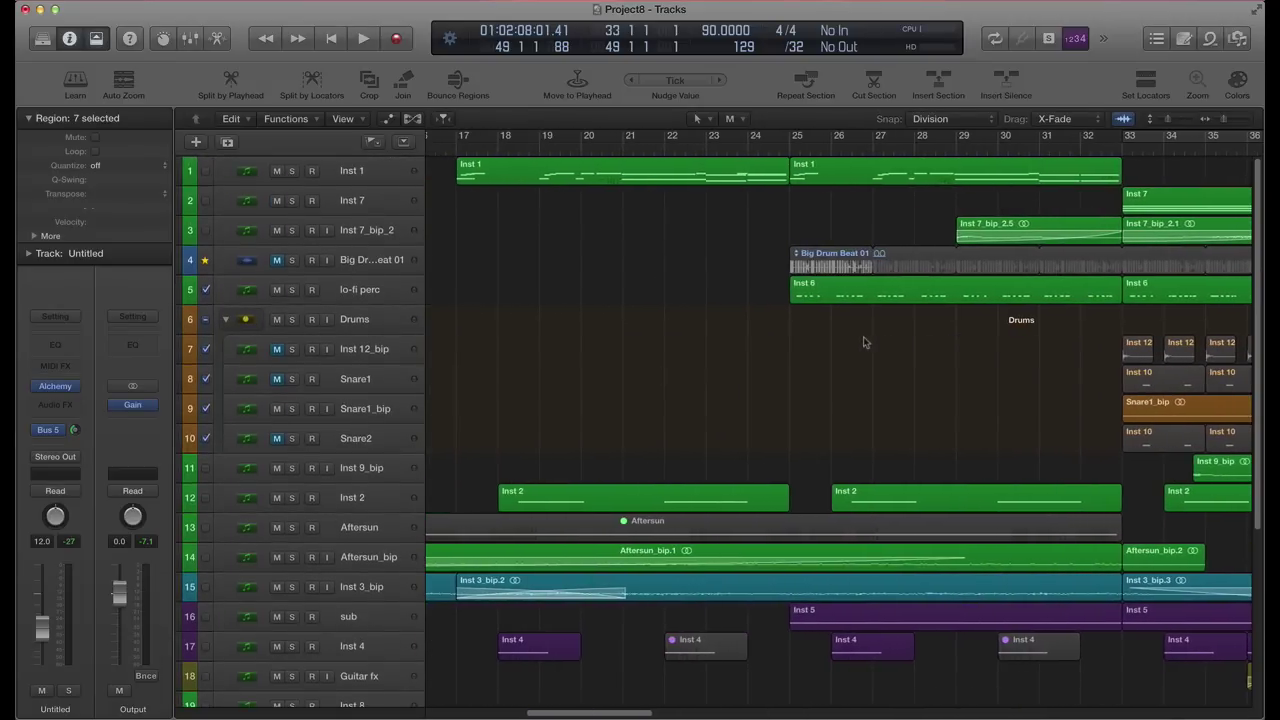
scroll(864, 342, "left", 10)
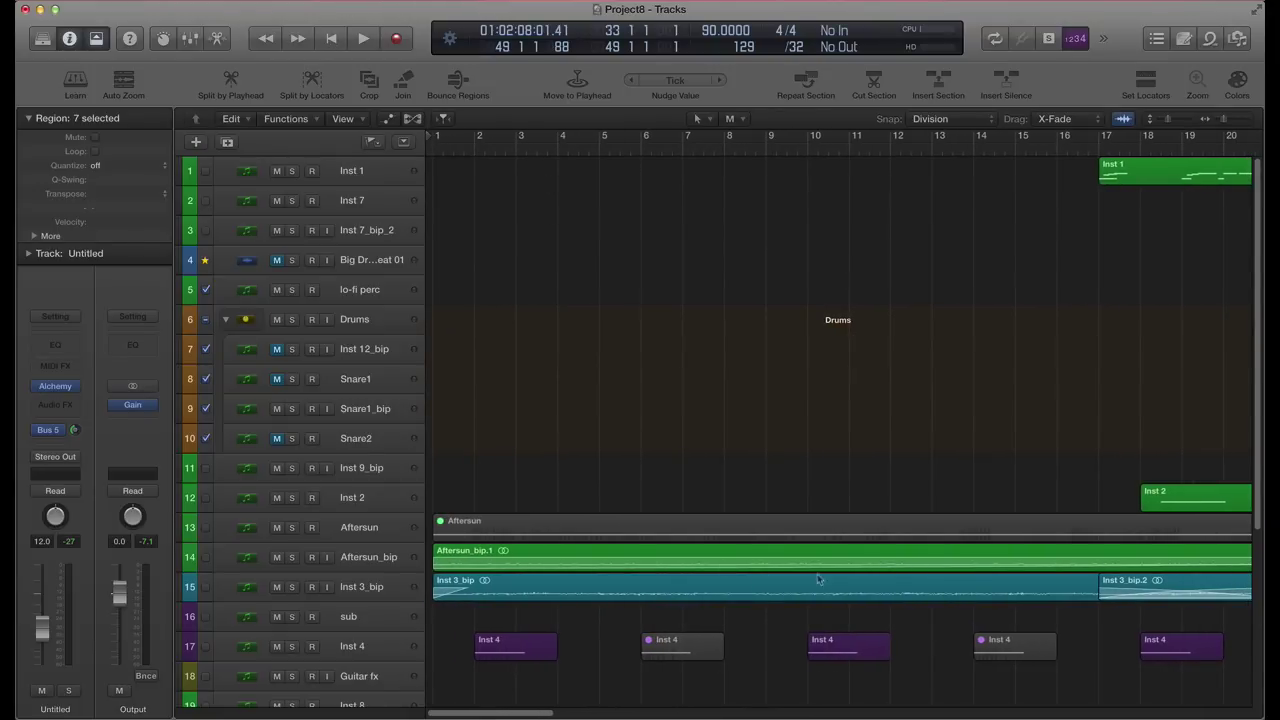
left_click(331, 38)
left_click(331, 38)
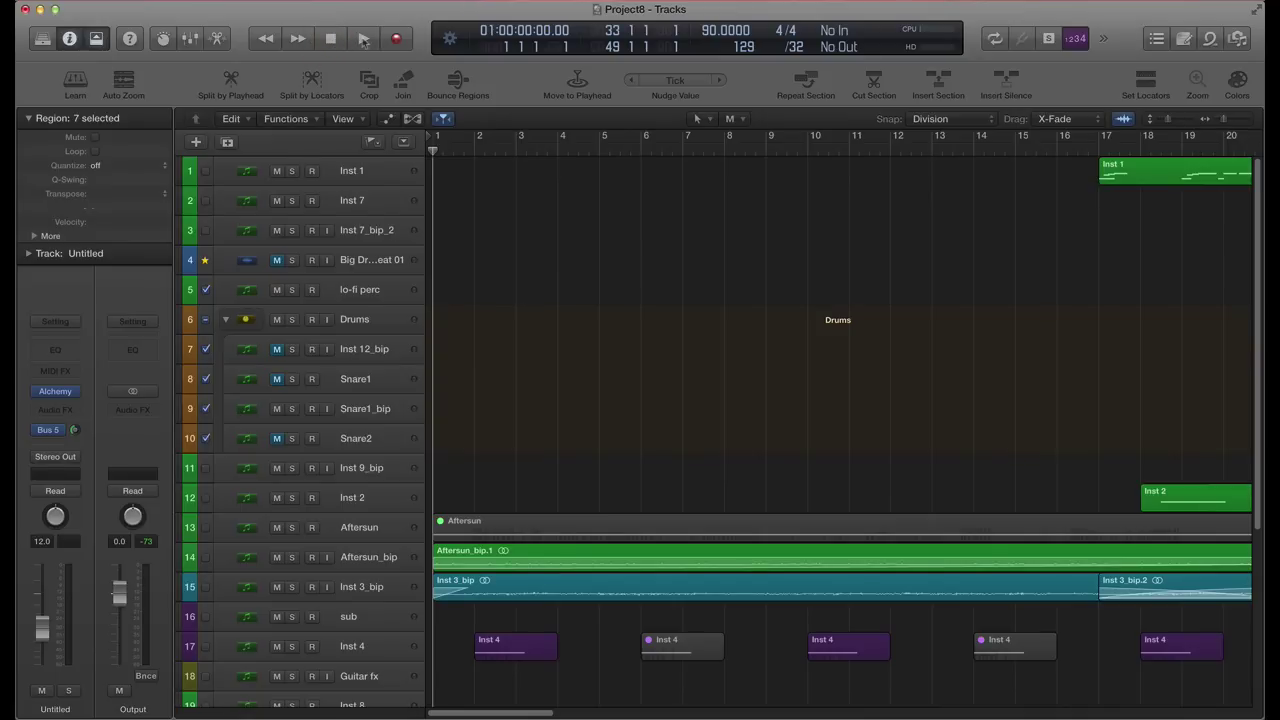
left_click(363, 38)
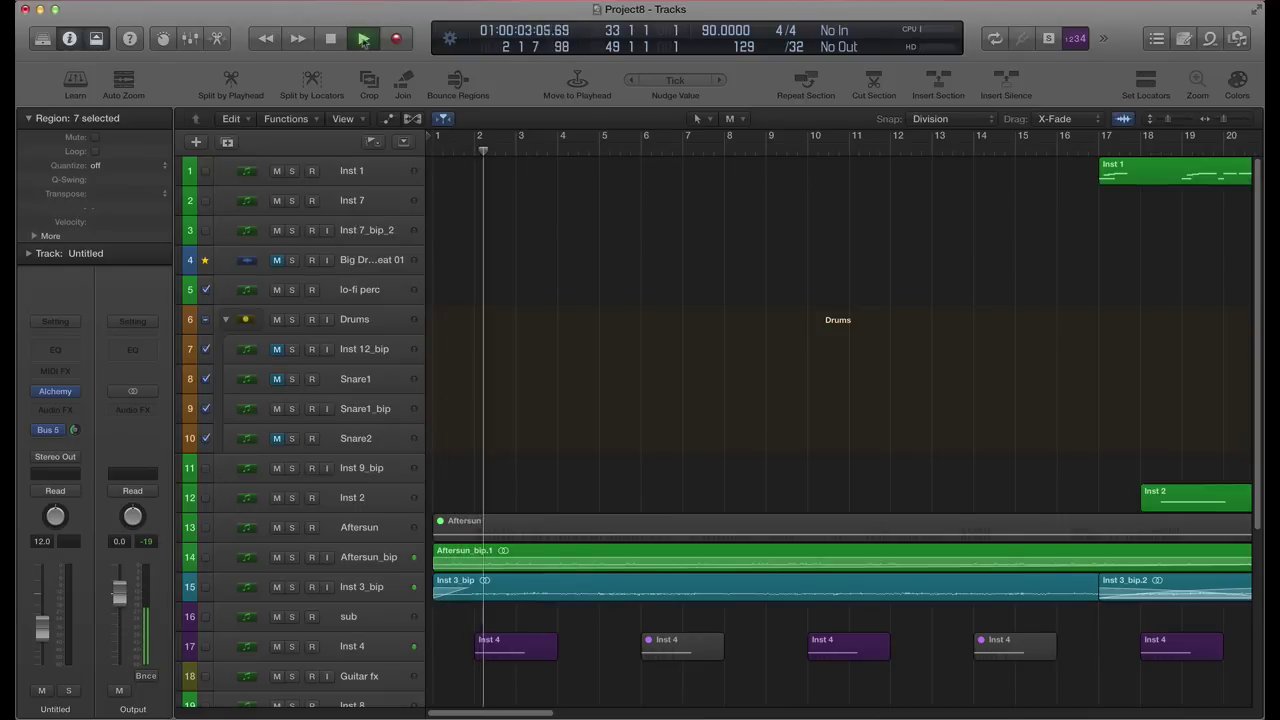
scroll(757, 309, "right", 1)
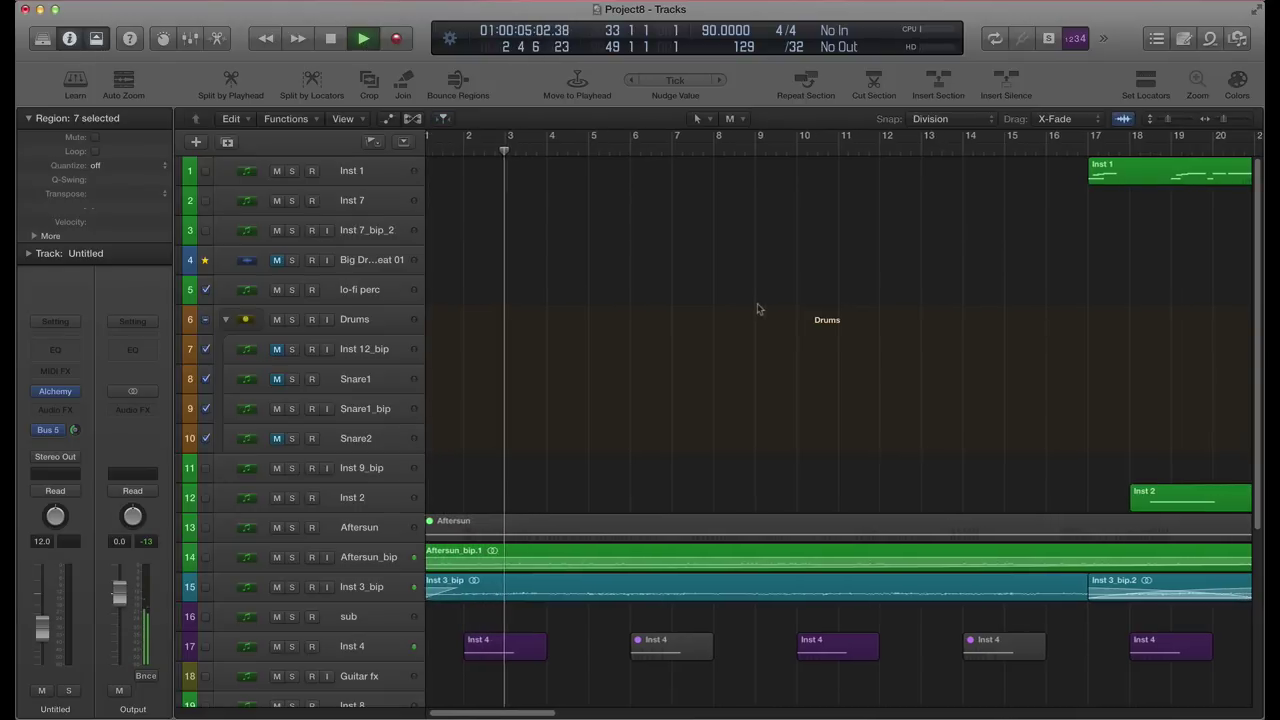
scroll(757, 309, "right", 3)
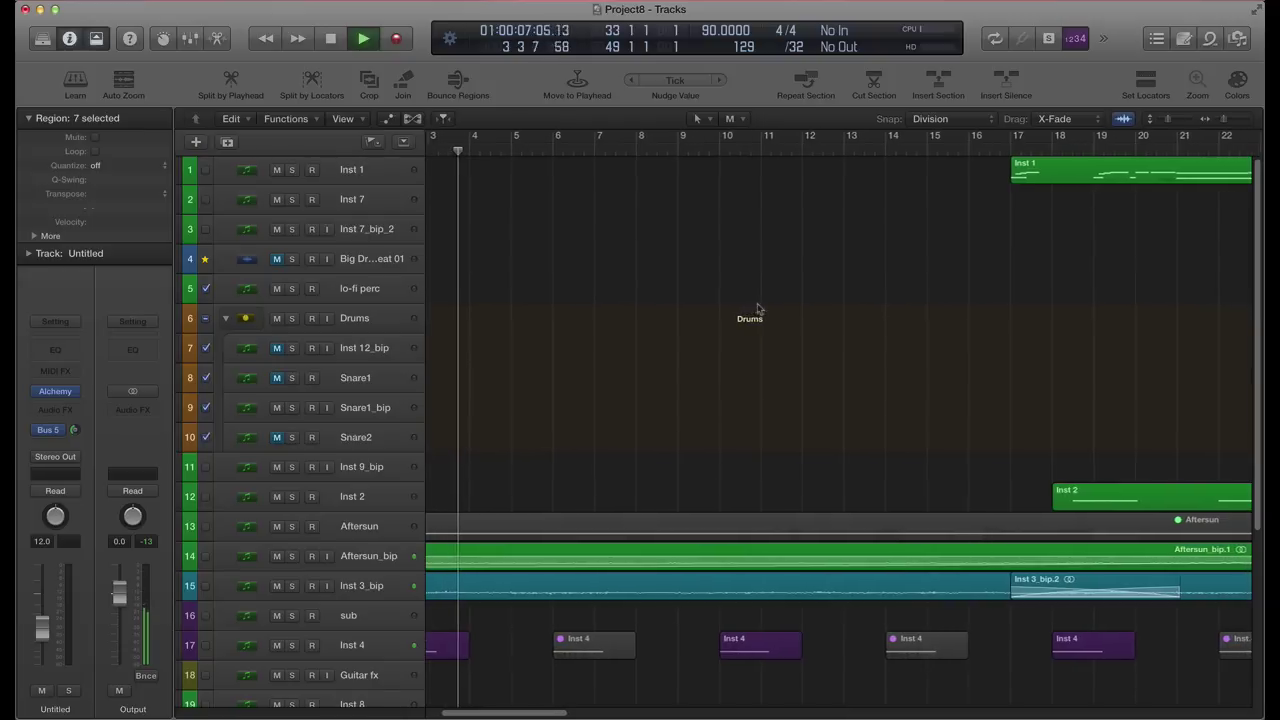
scroll(757, 308, "right", 5)
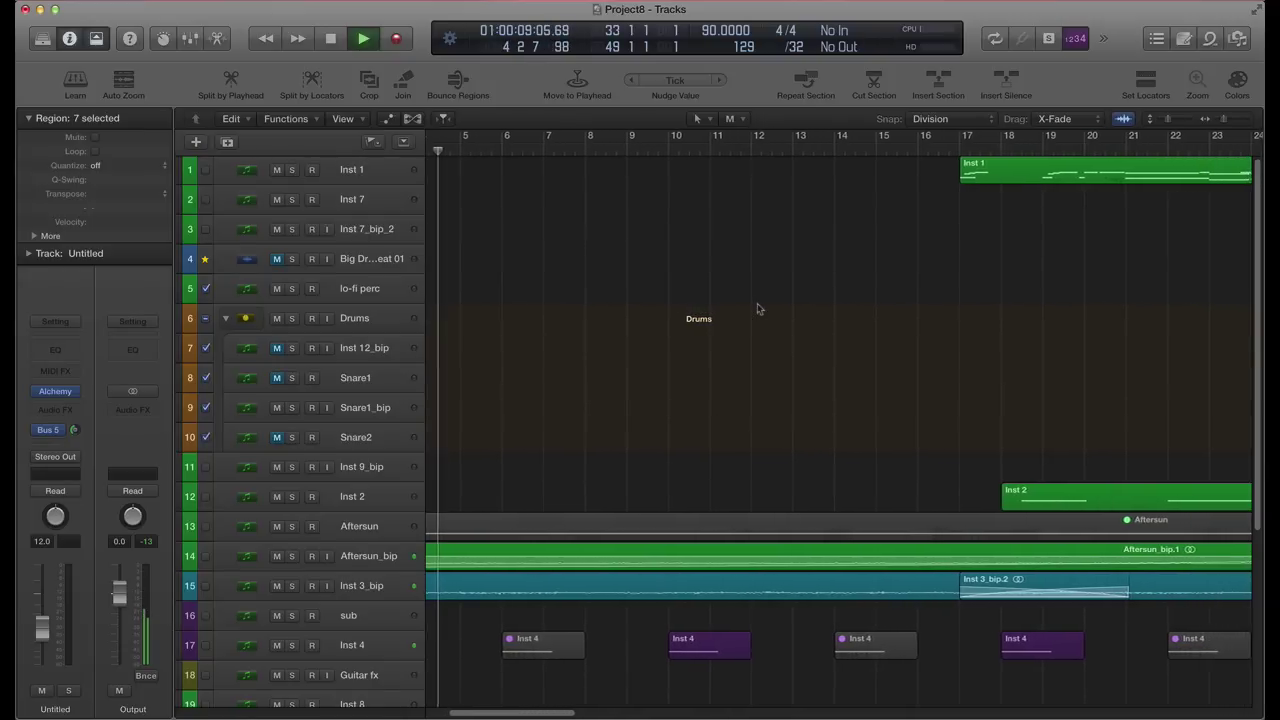
scroll(757, 309, "right", 5)
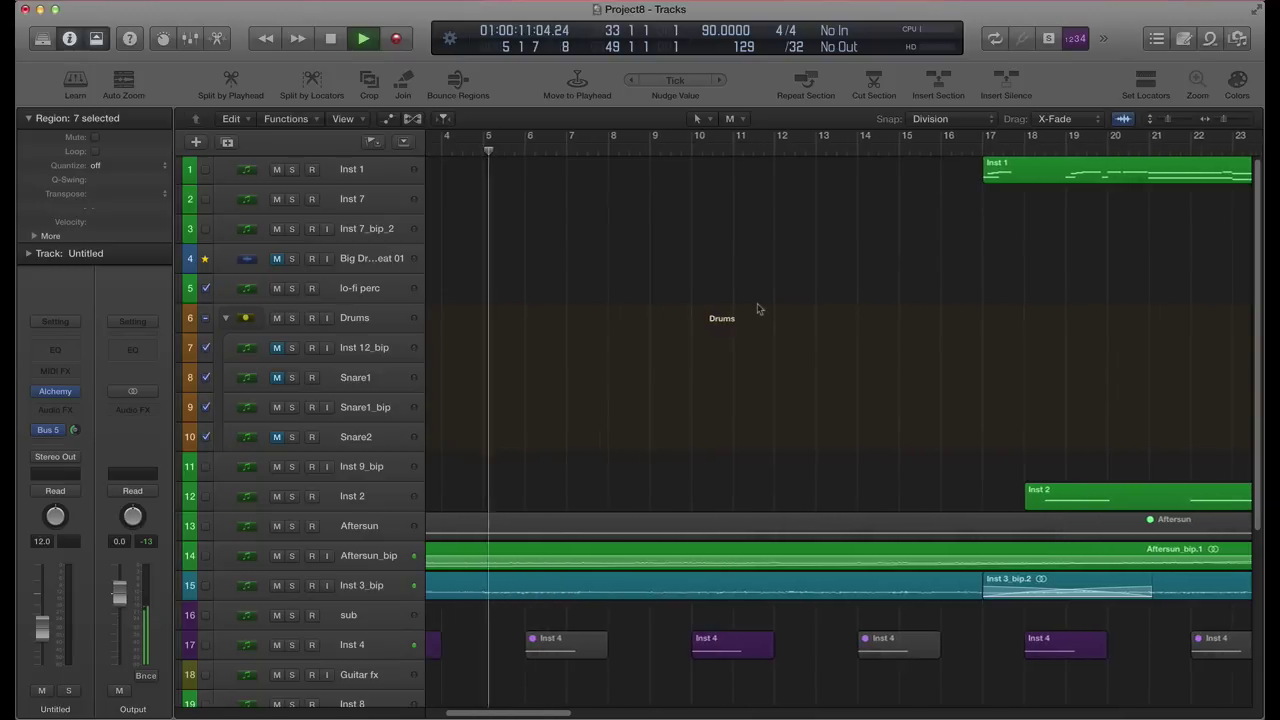
scroll(757, 309, "left", 5)
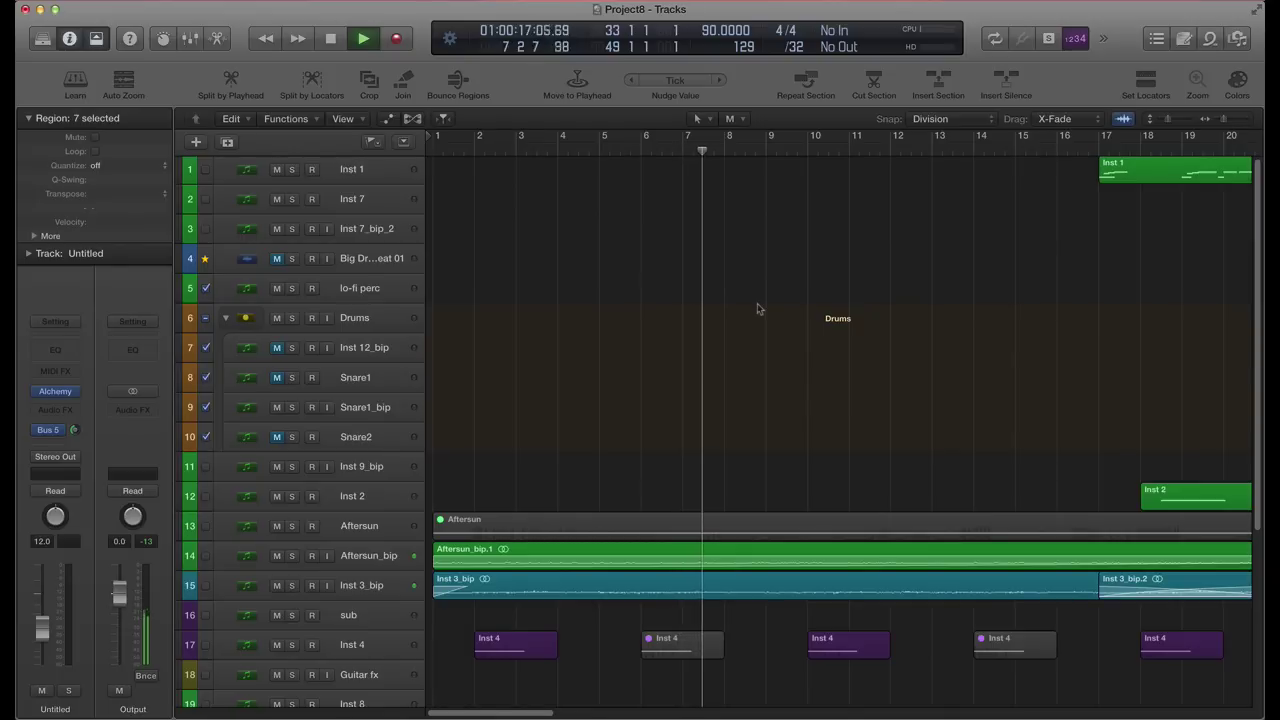
Stop playback at bar 8 and select the Aftersun_bip.1 region to check its fade
key("space")
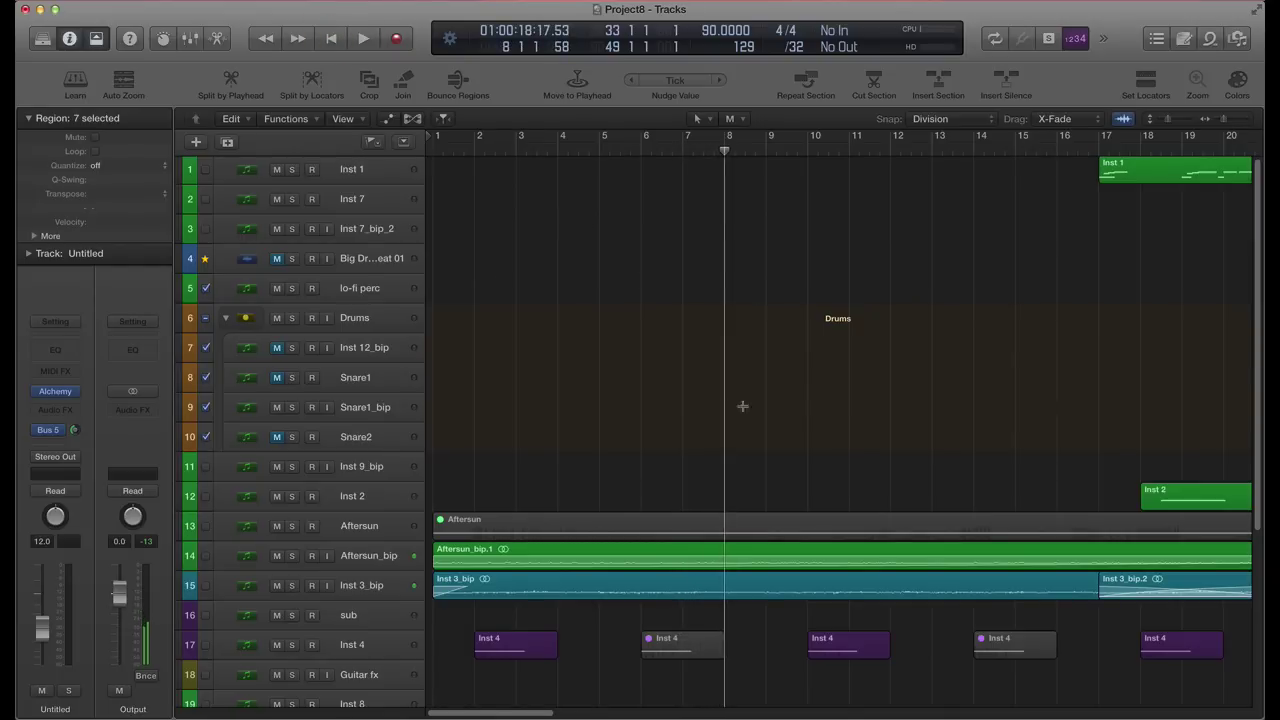
scroll(570, 494, "down", 2)
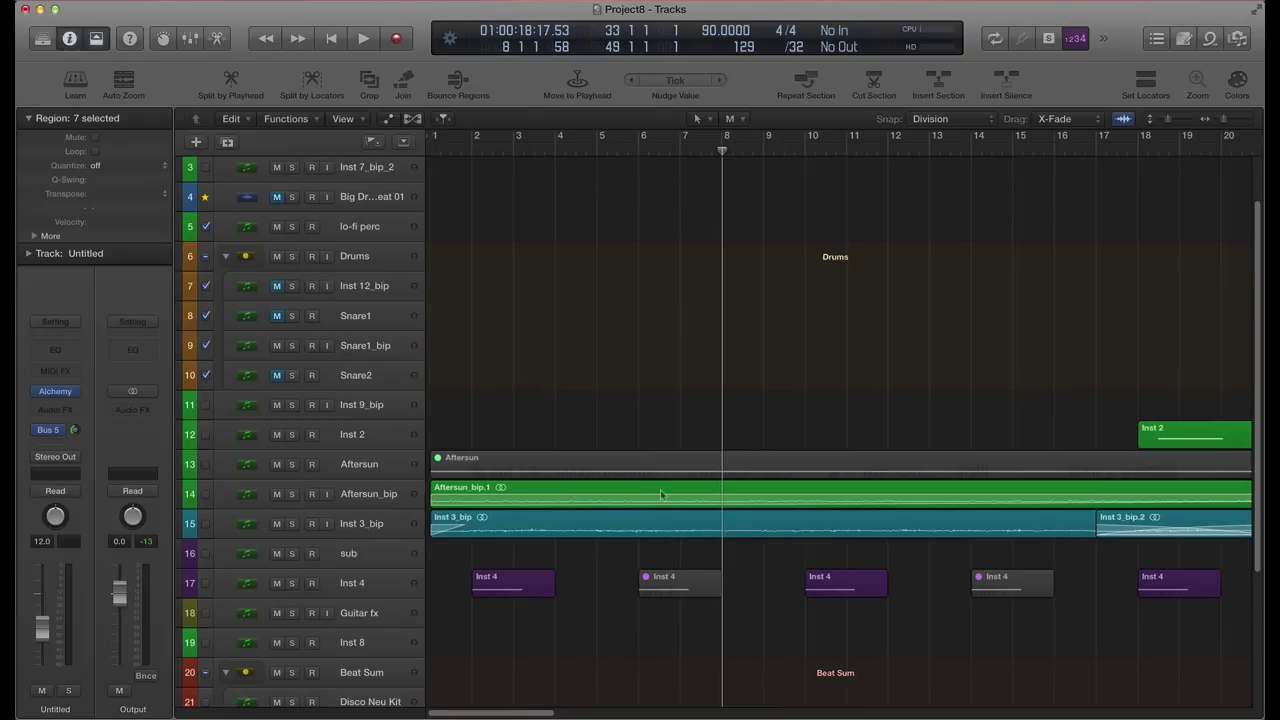
scroll(660, 489, "right", 8)
scroll(873, 493, "right", 5)
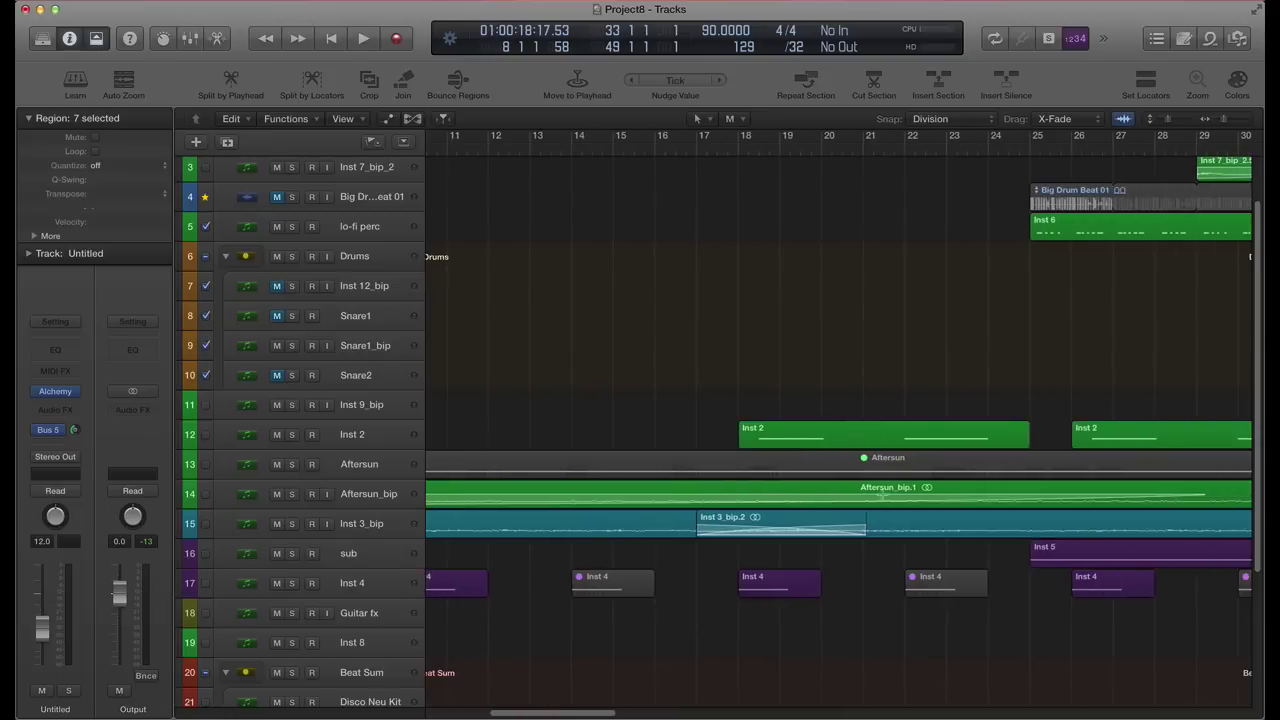
left_click(1116, 493)
Inspect the Inst 3_bip and Inst 3_bip.2 region fades, then clear the region selection
scroll(1116, 493, "left", 10)
scroll(591, 501, "left", 2)
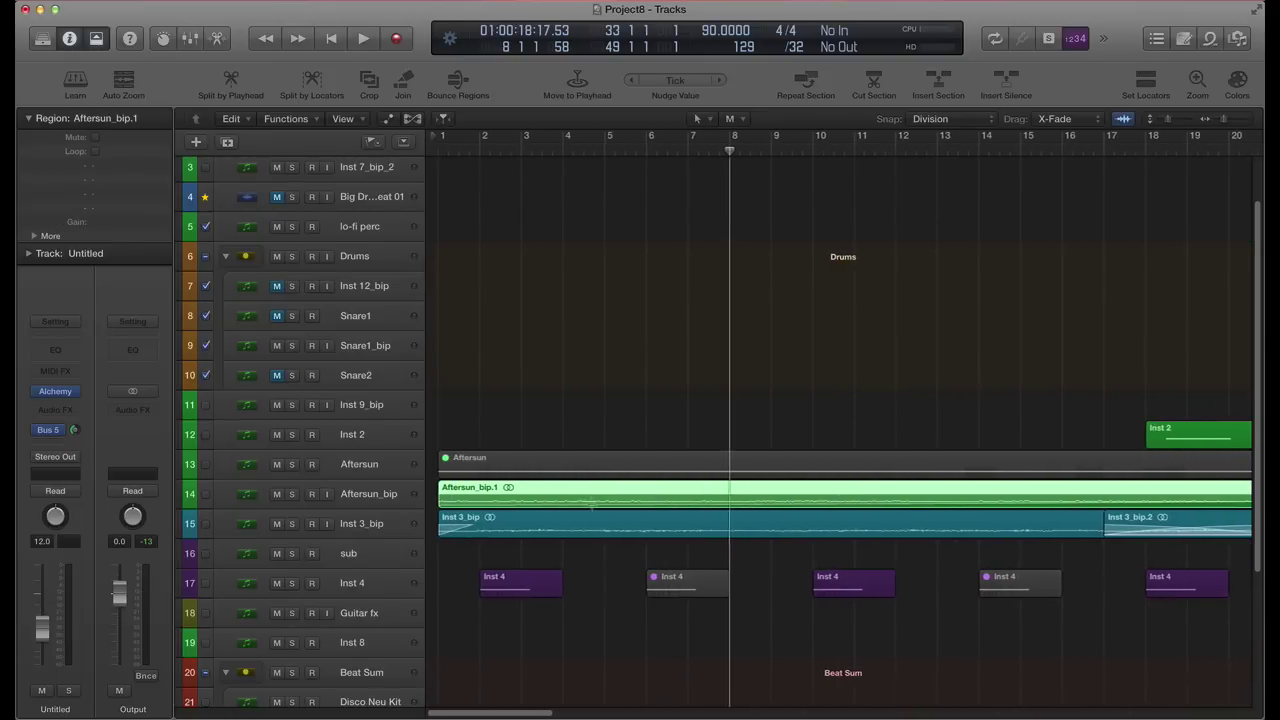
left_click(621, 519)
scroll(621, 519, "right", 8)
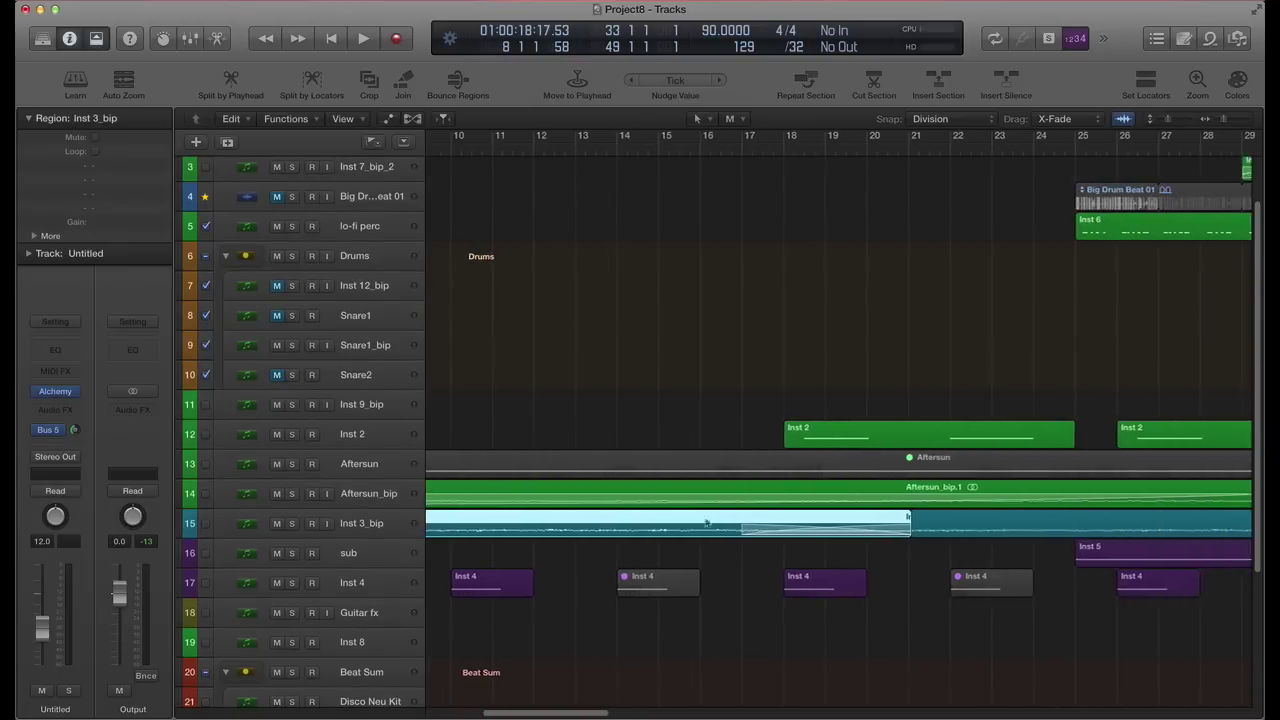
left_click(955, 519)
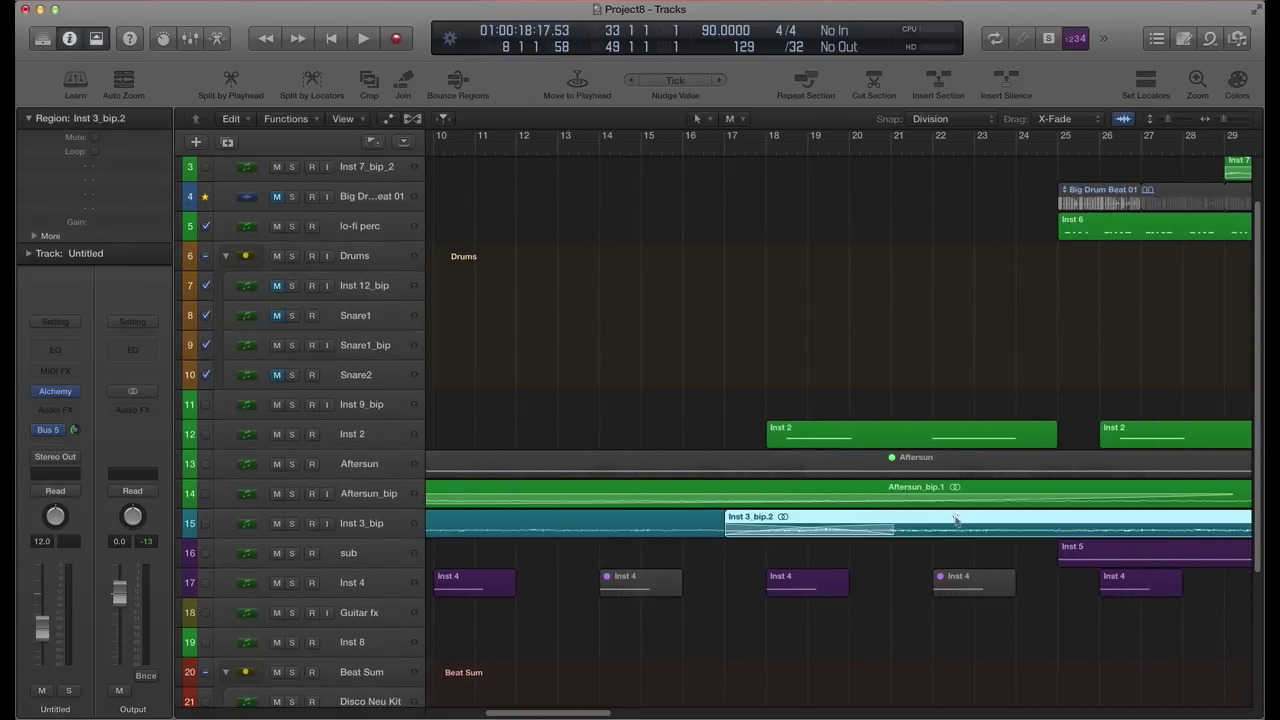
left_click(600, 521)
scroll(700, 525, "down", 1)
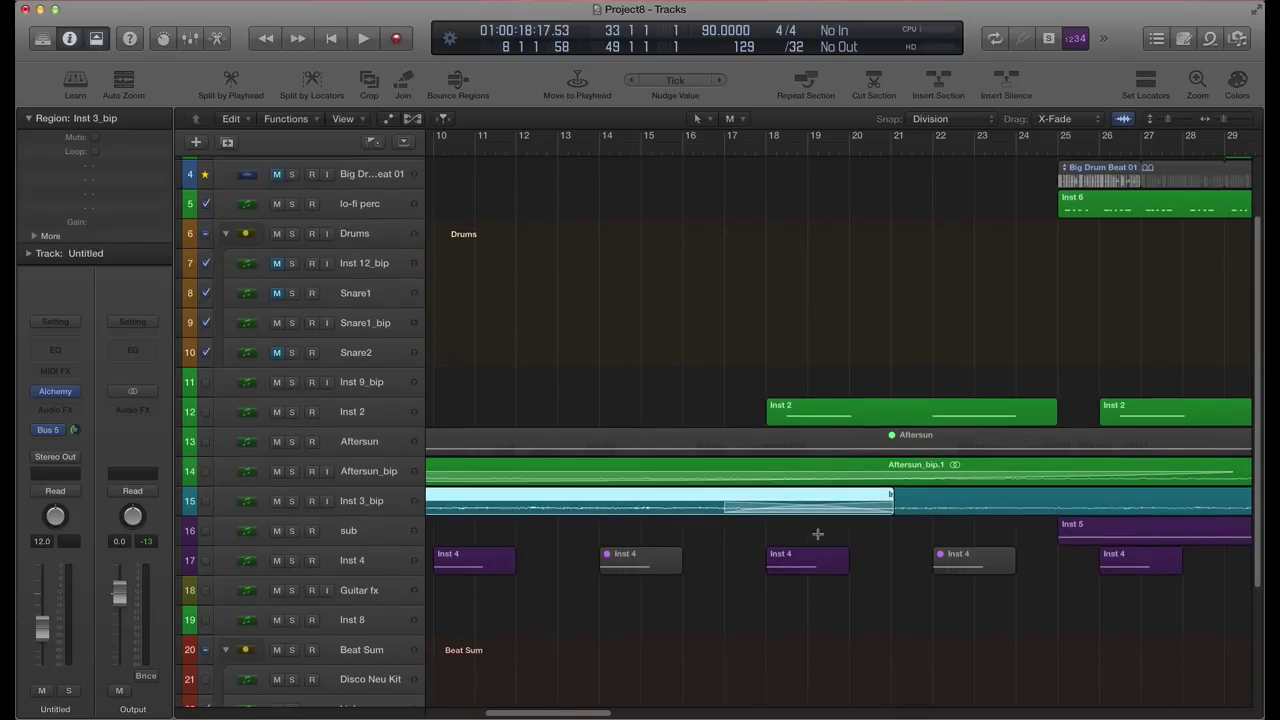
left_click(818, 534)
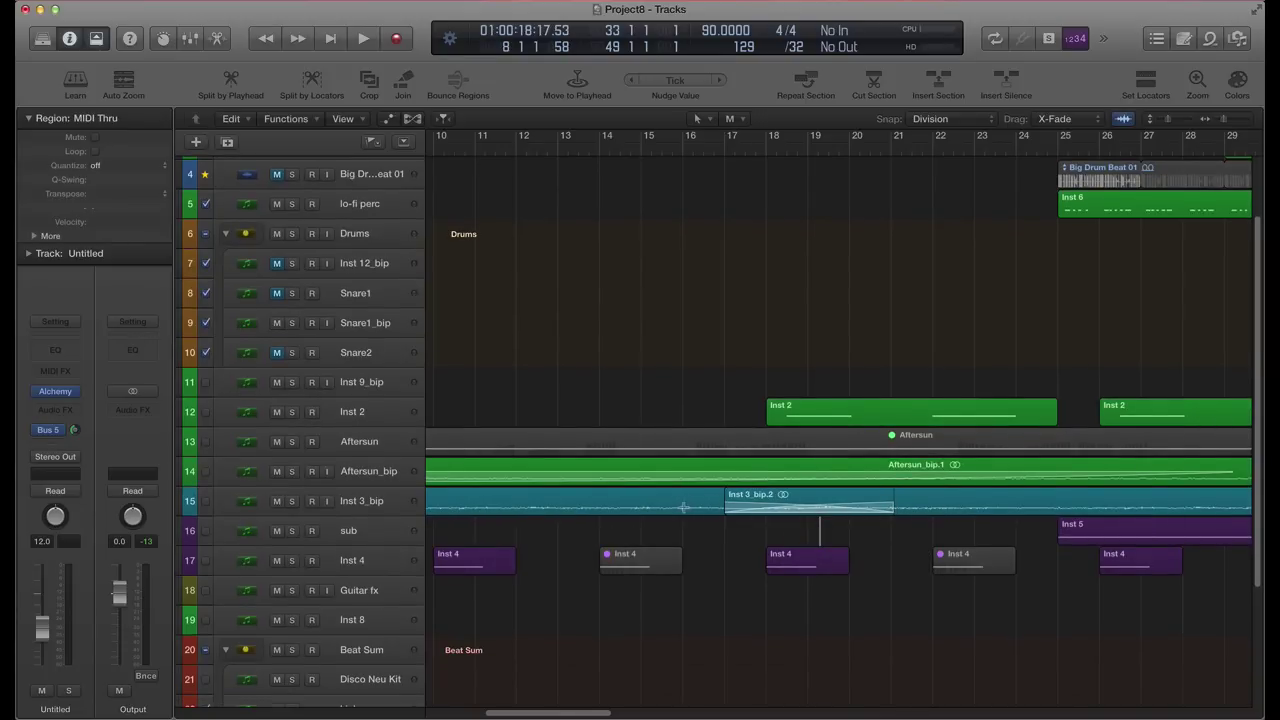
scroll(884, 532, "left", 5)
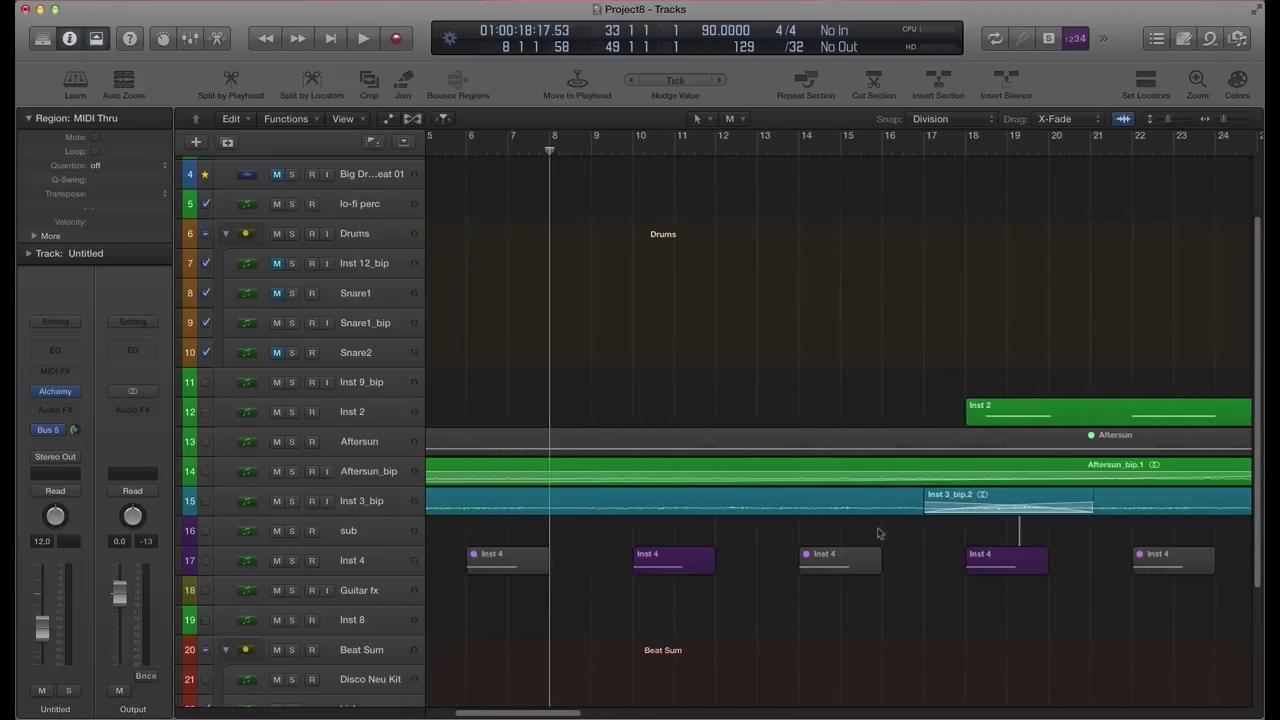
scroll(880, 533, "left", 4)
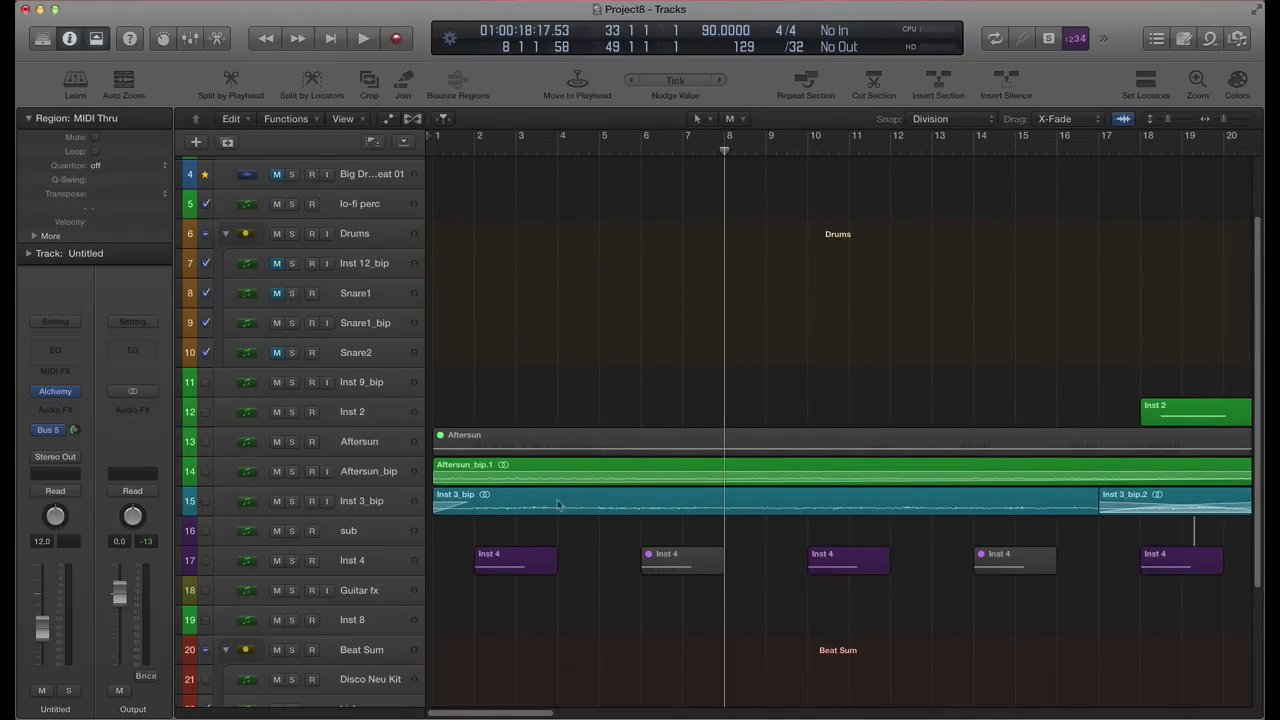
scroll(590, 566, "right", 4)
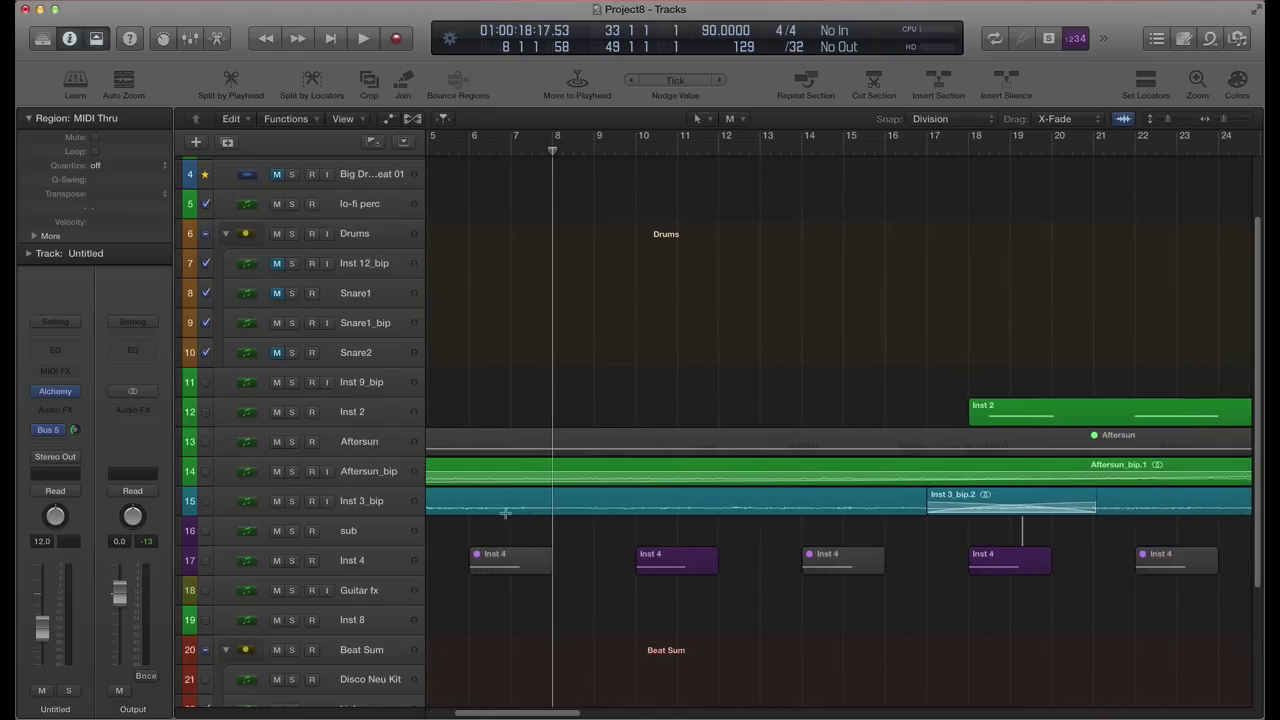
scroll(1201, 494, "left", 4)
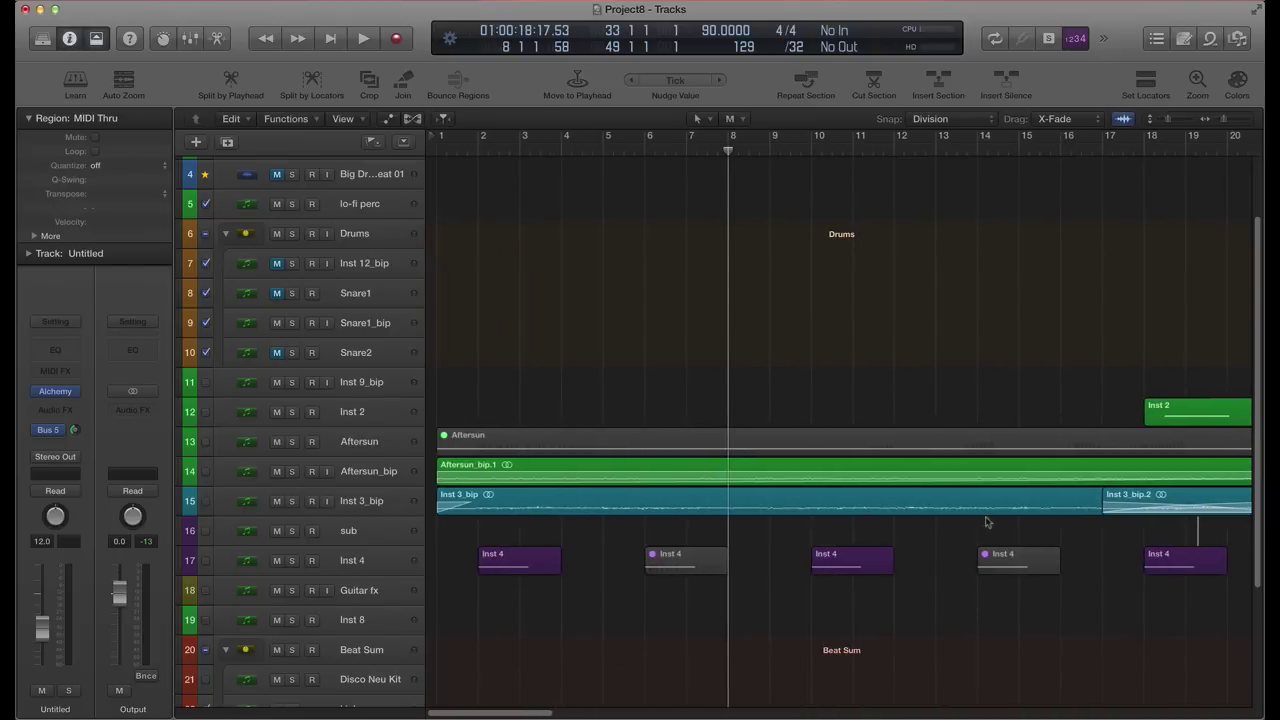
Insert a stereo Utility > Gain plug-in on the Inst 3_bip track, then view and close its window
left_click(378, 500)
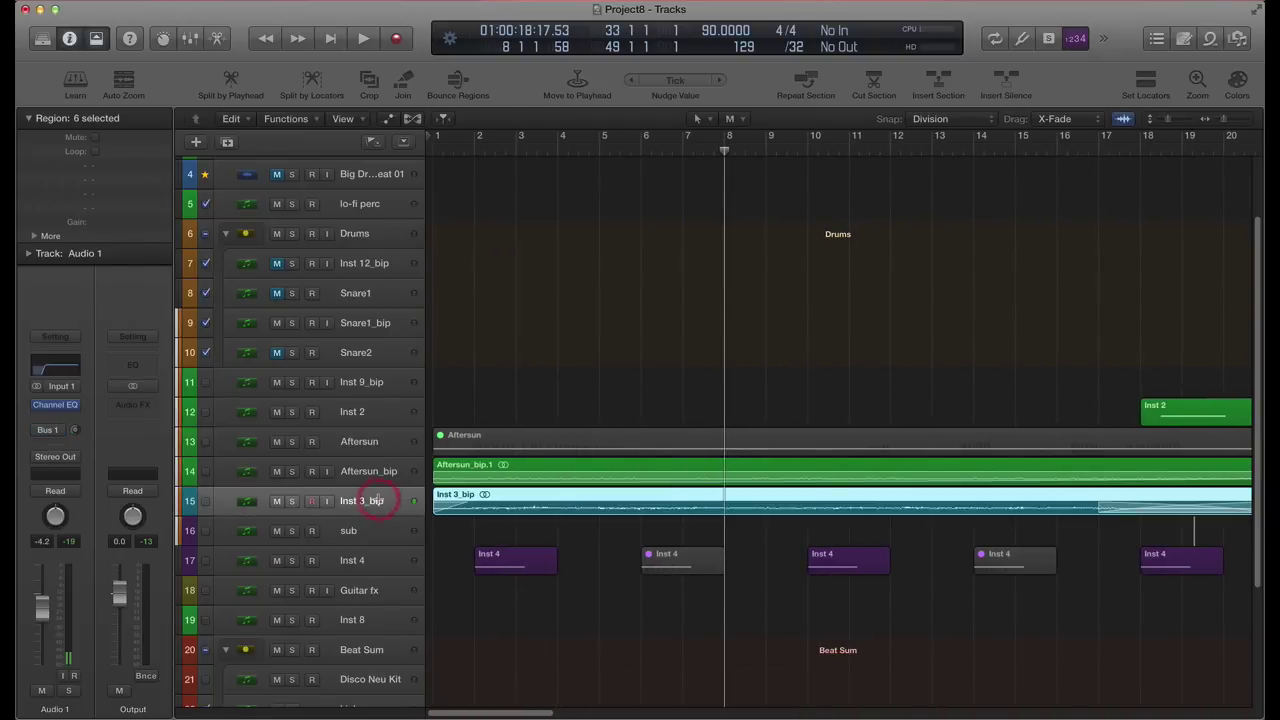
left_click(57, 414)
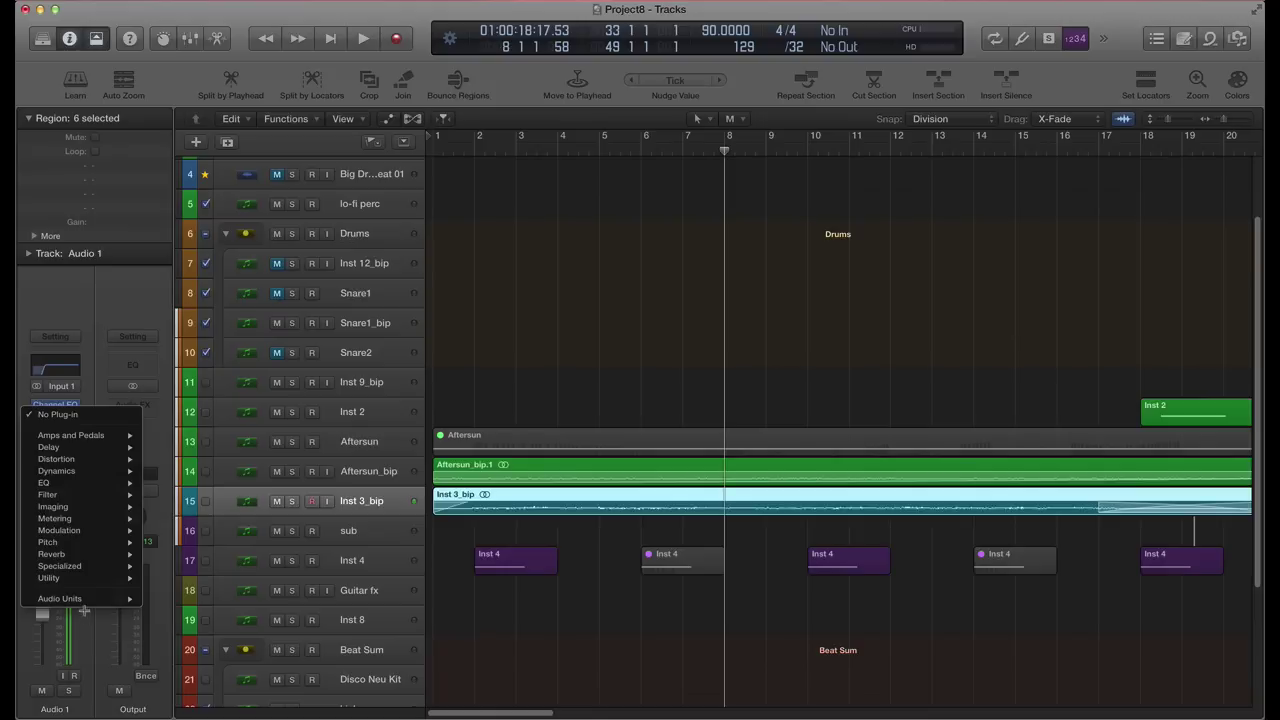
mouse_move(118, 578)
mouse_move(168, 578)
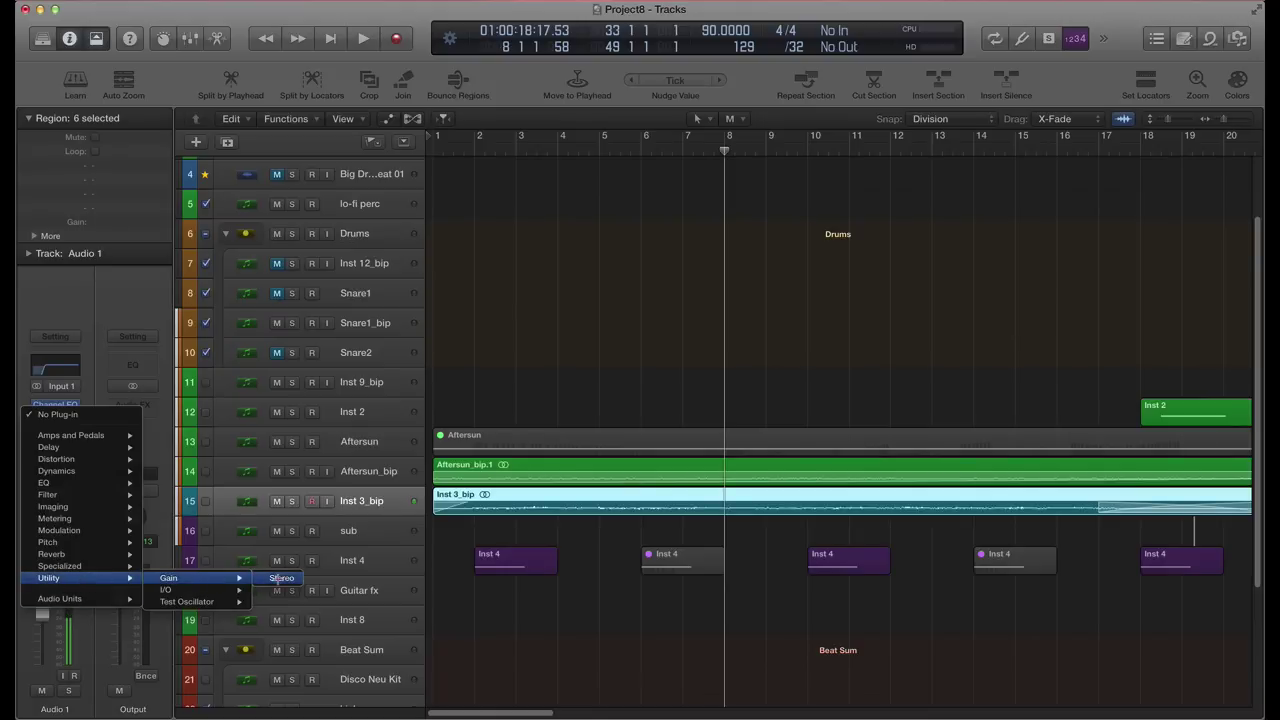
left_click(272, 578)
left_click_drag(214, 48, 735, 200)
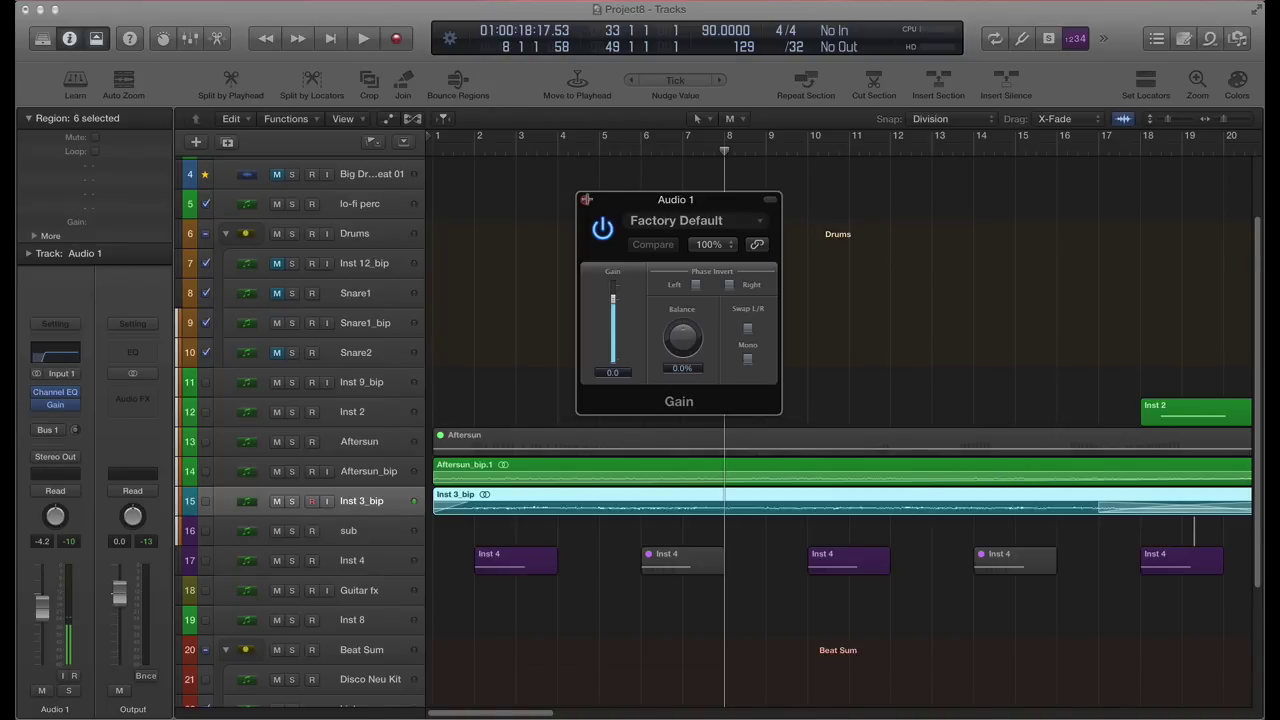
left_click(586, 199)
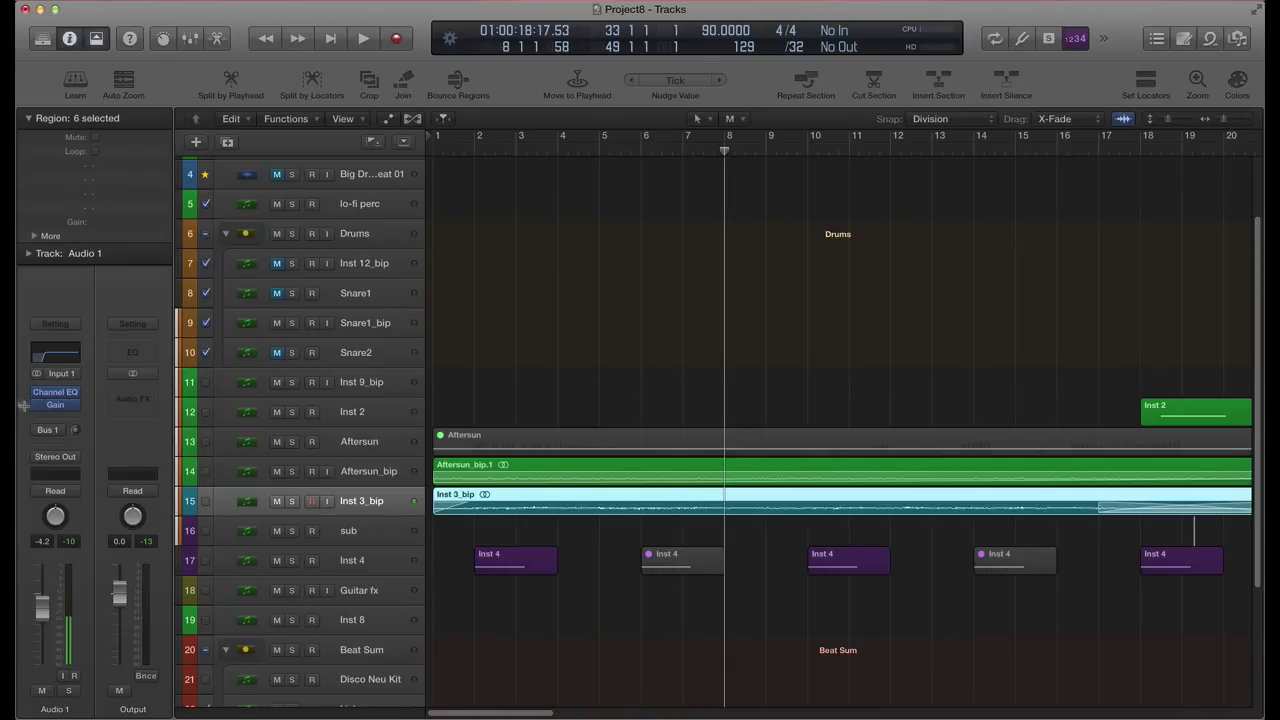
Set the Gain insert to No Plug-in, leaving only Channel EQ, and show the Mixer
left_click(76, 403)
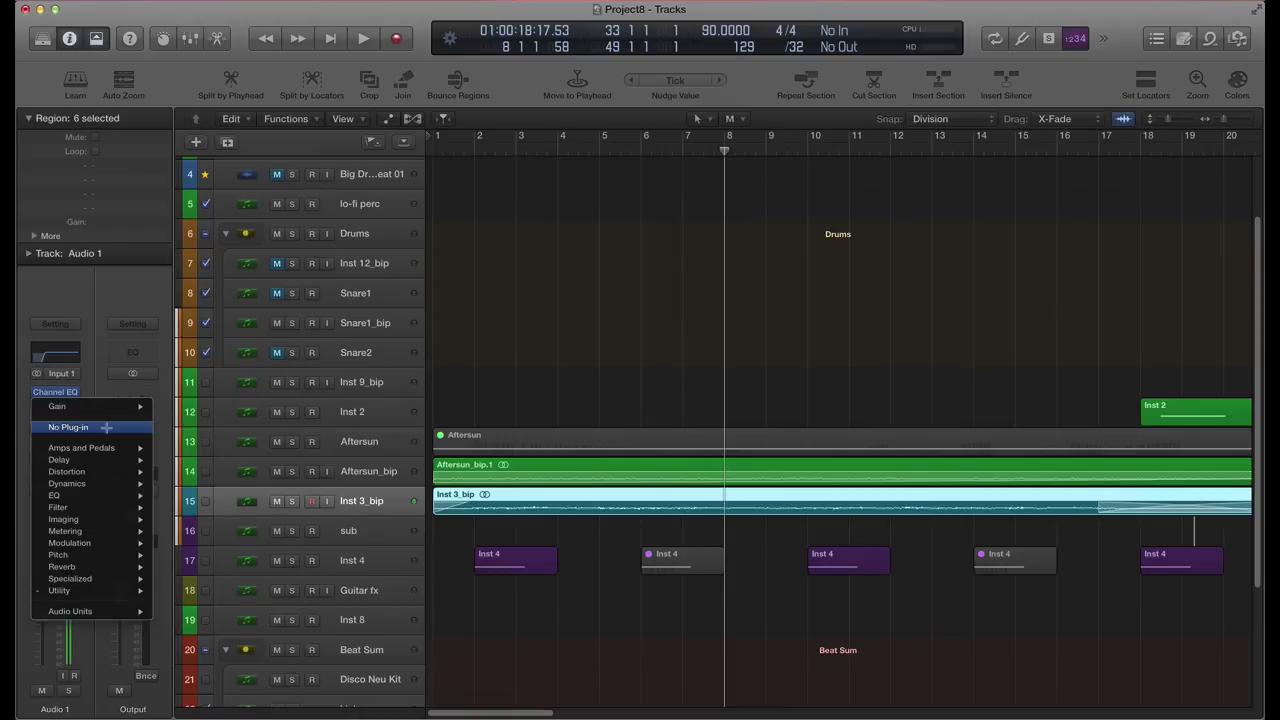
left_click(106, 427)
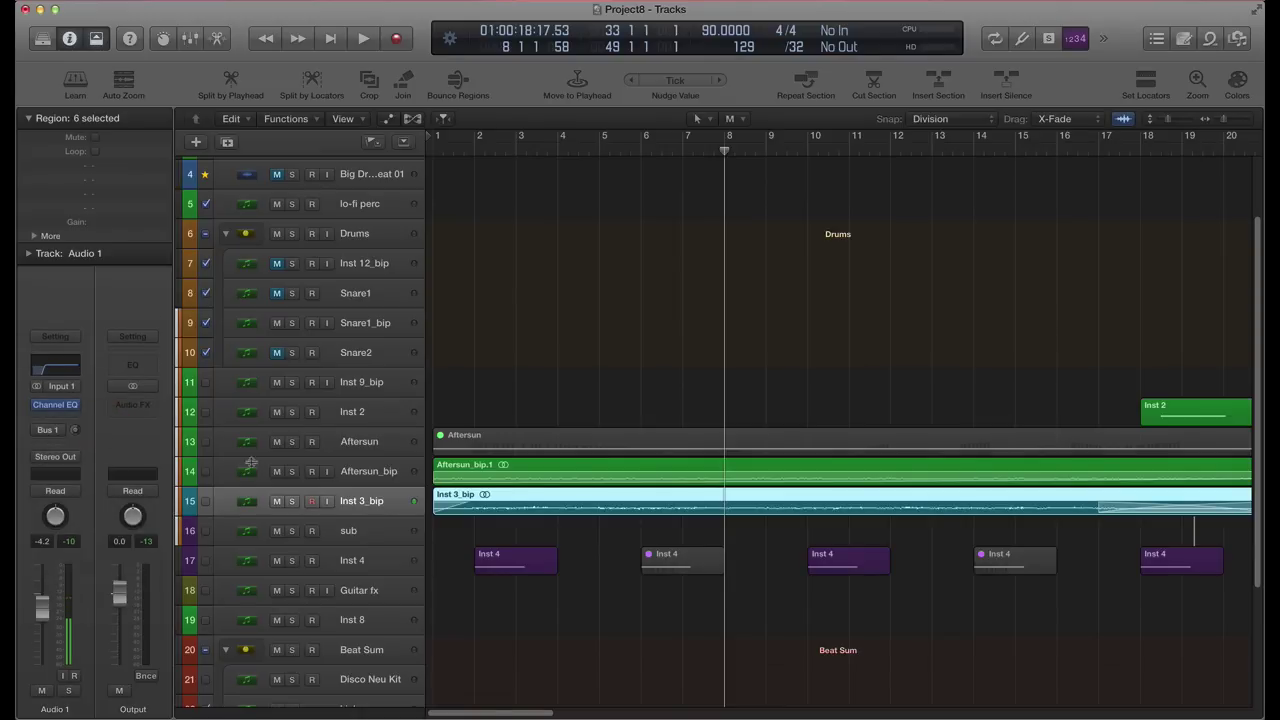
left_click(190, 38)
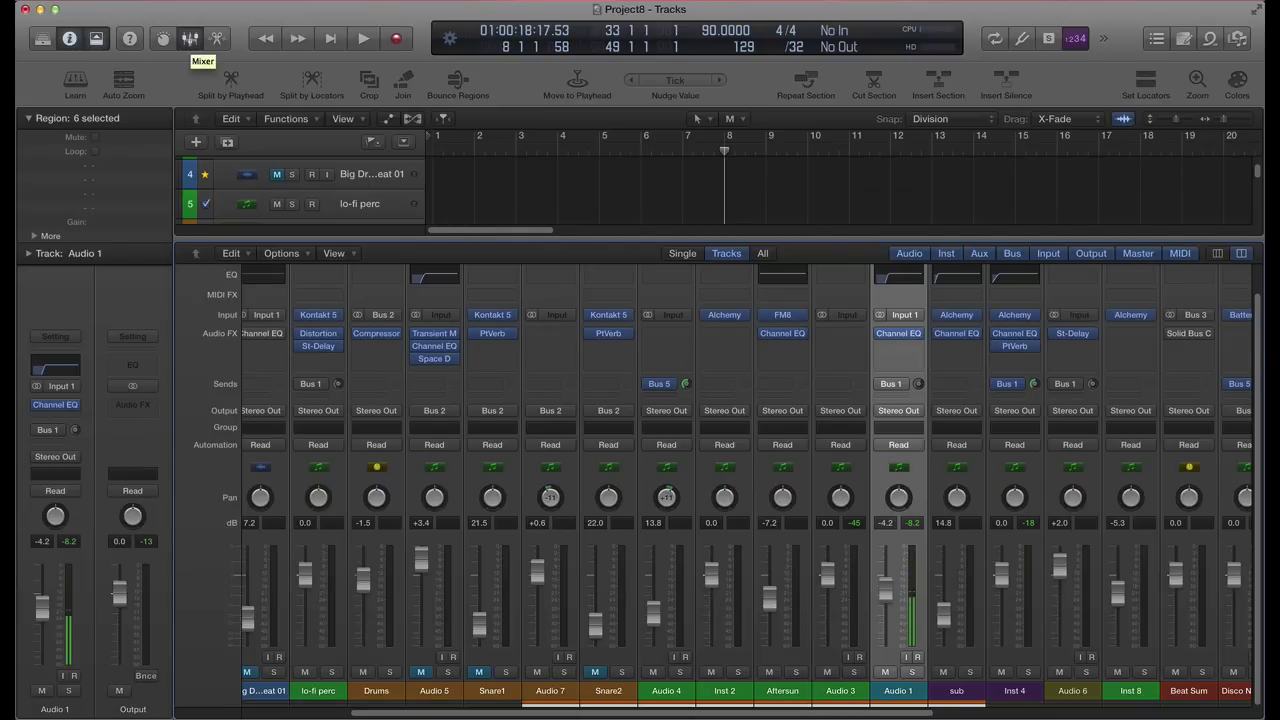
Hide the Mixer so the full Project8 track list and regions show again
left_click(189, 38)
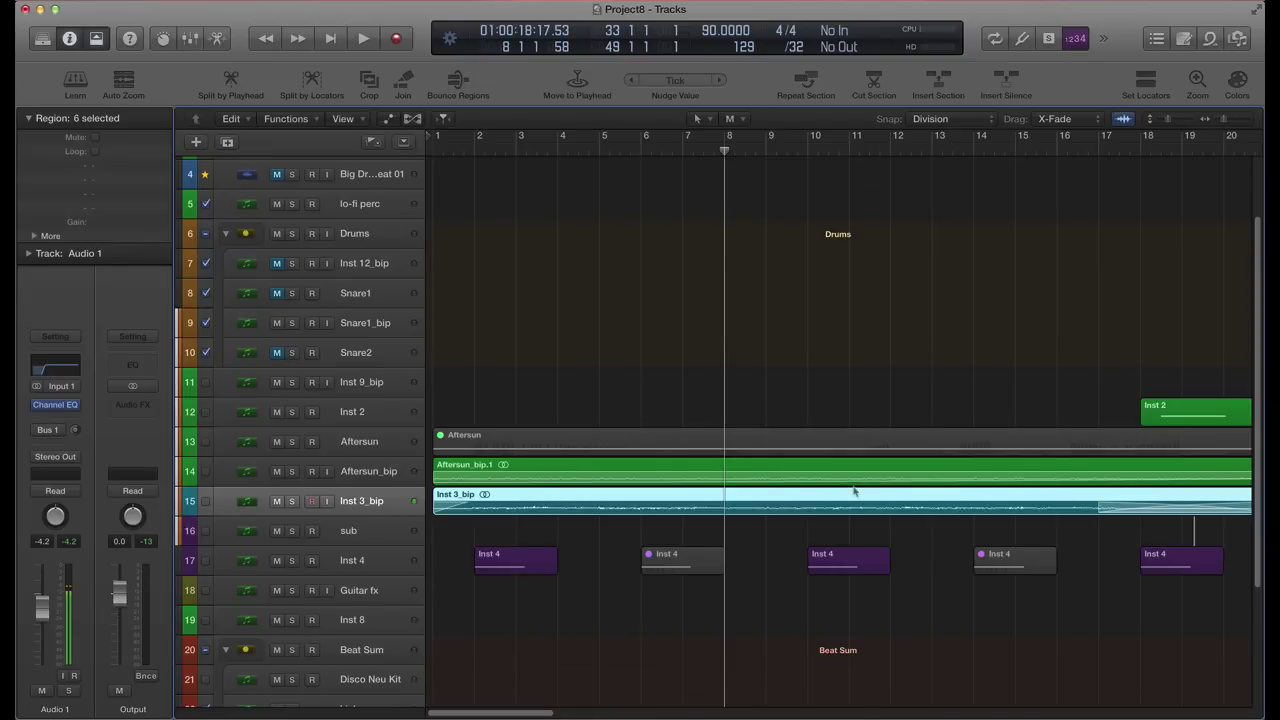
scroll(830, 428, "right", 10)
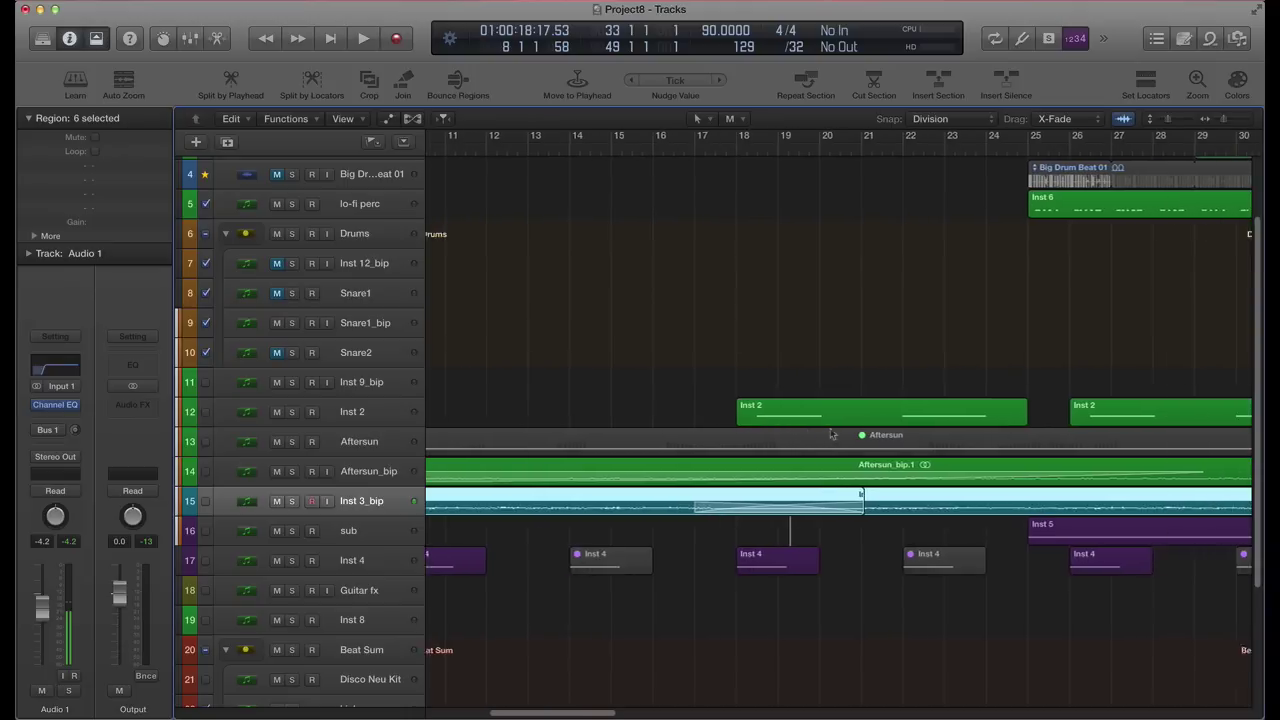
Place the playhead at bar 25, select the Inst 7_bip_2.5 region, and start playback
scroll(830, 433, "right", 10)
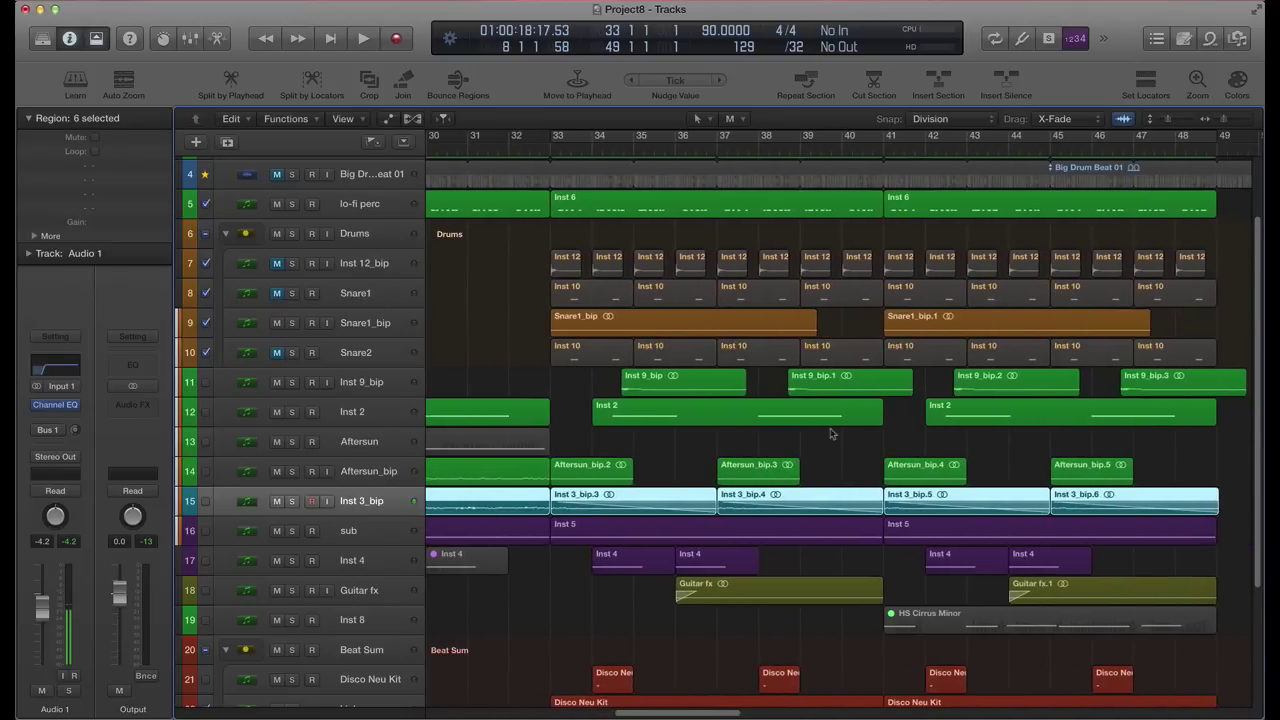
scroll(830, 433, "left", 3)
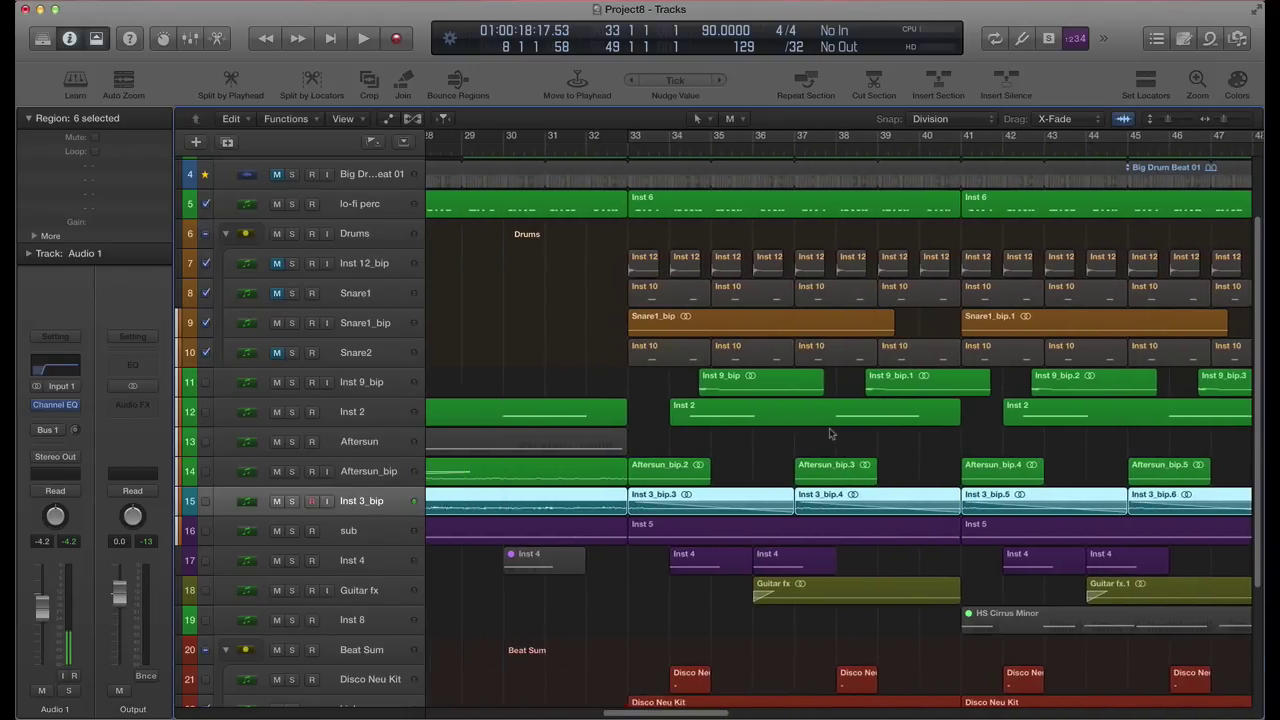
scroll(830, 433, "up", 3)
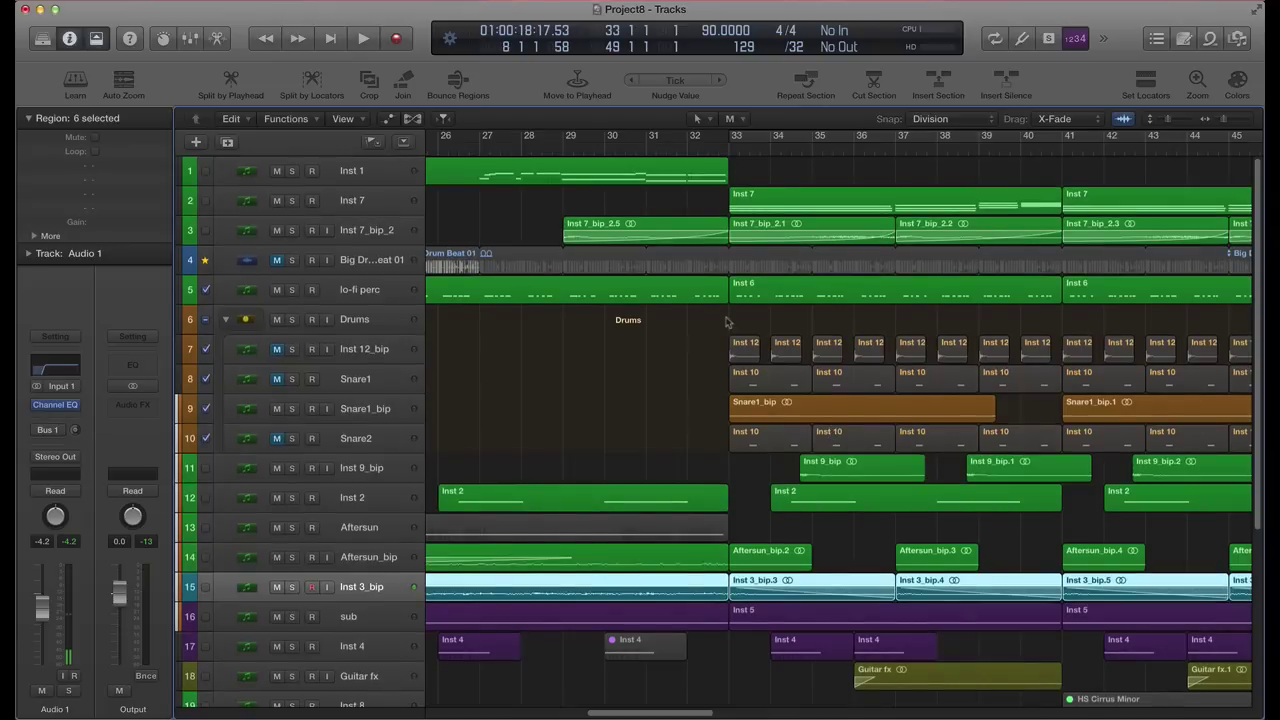
scroll(655, 291, "left", 3)
scroll(660, 290, "right", 1)
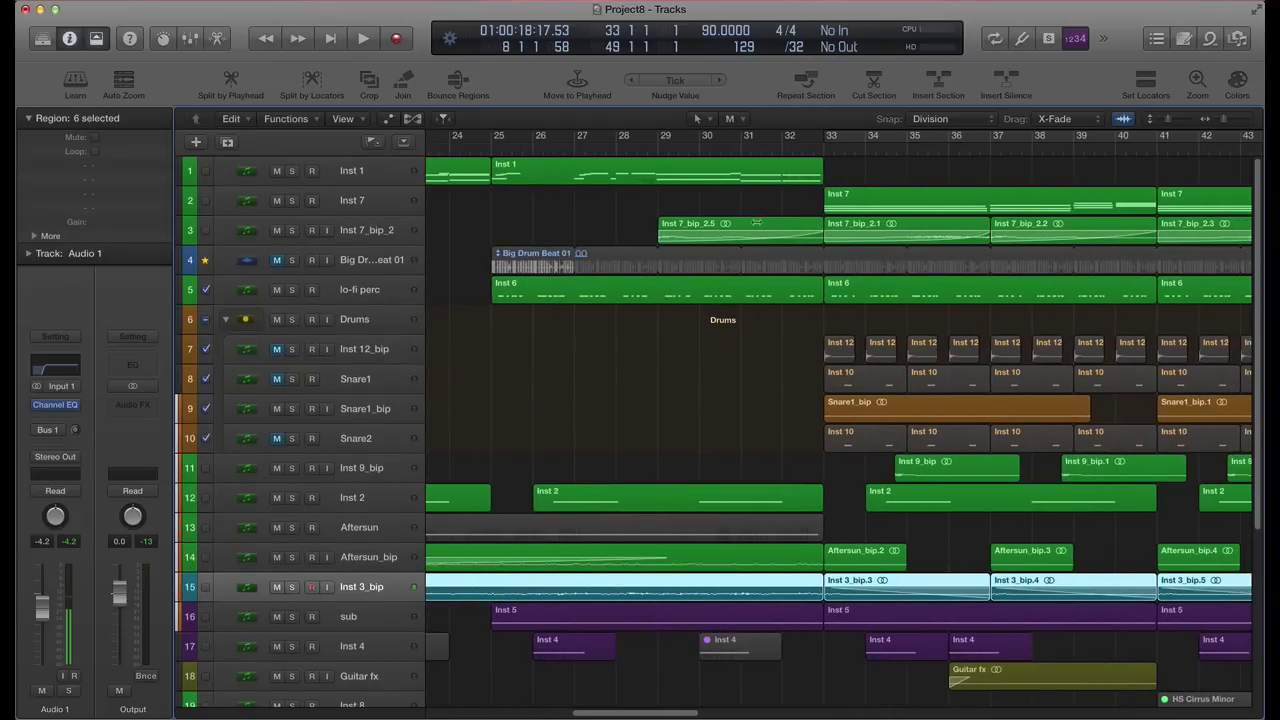
left_click(492, 150)
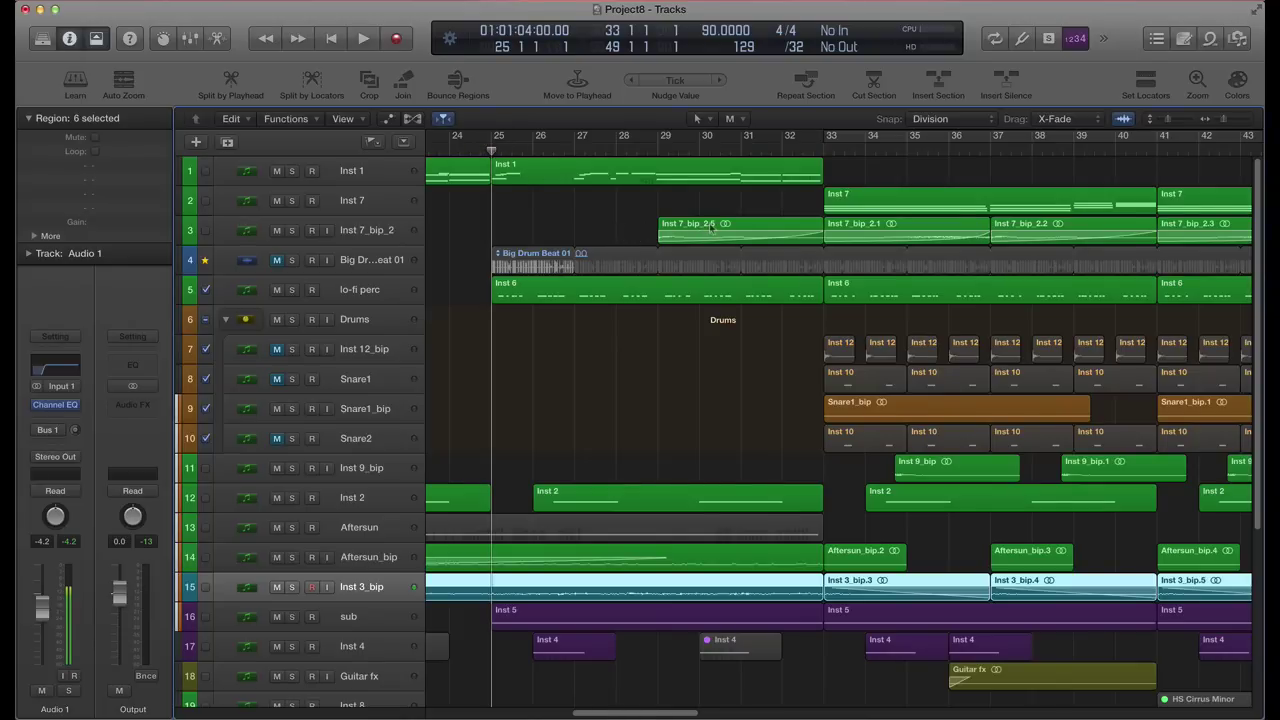
scroll(492, 563, "down", 1)
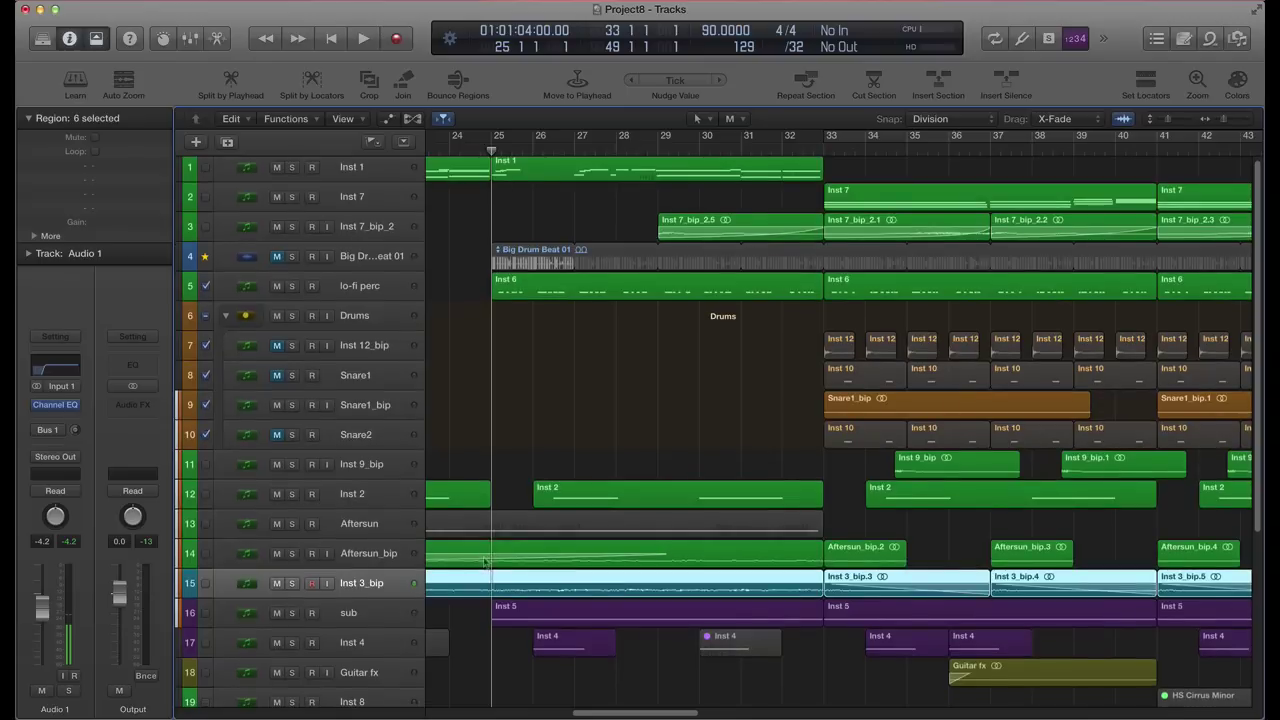
left_click(505, 552)
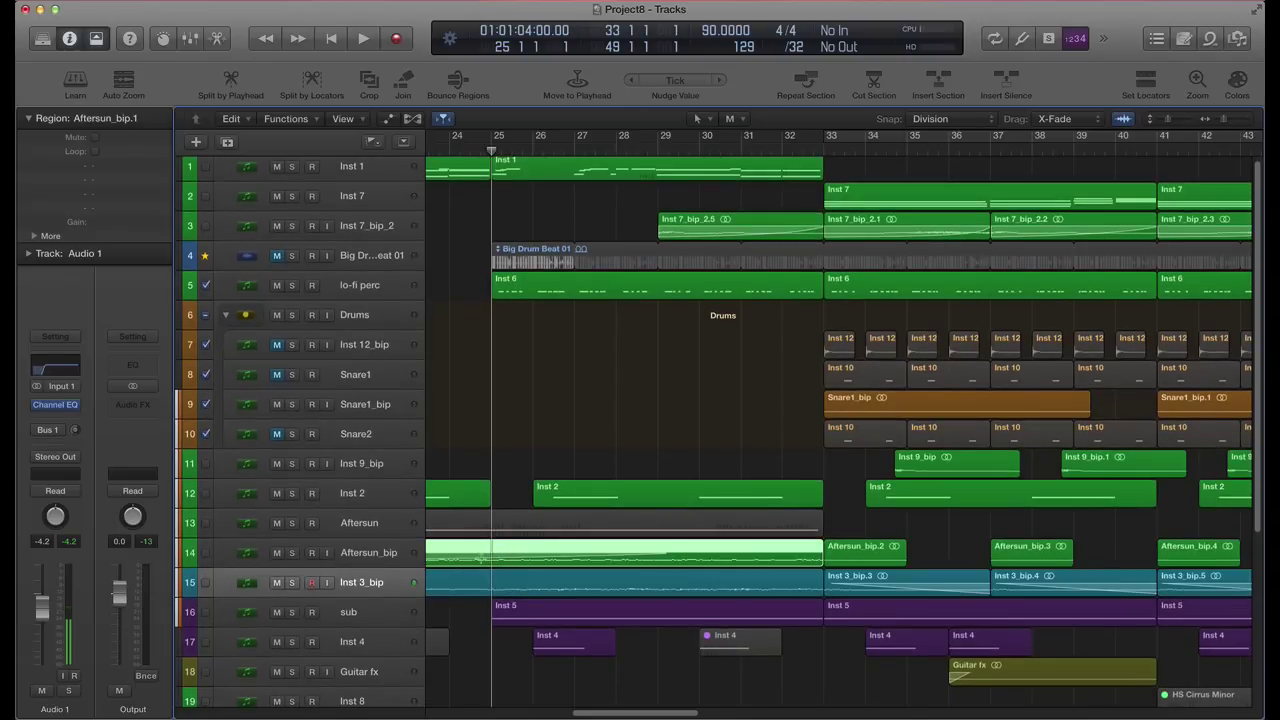
left_click(786, 219)
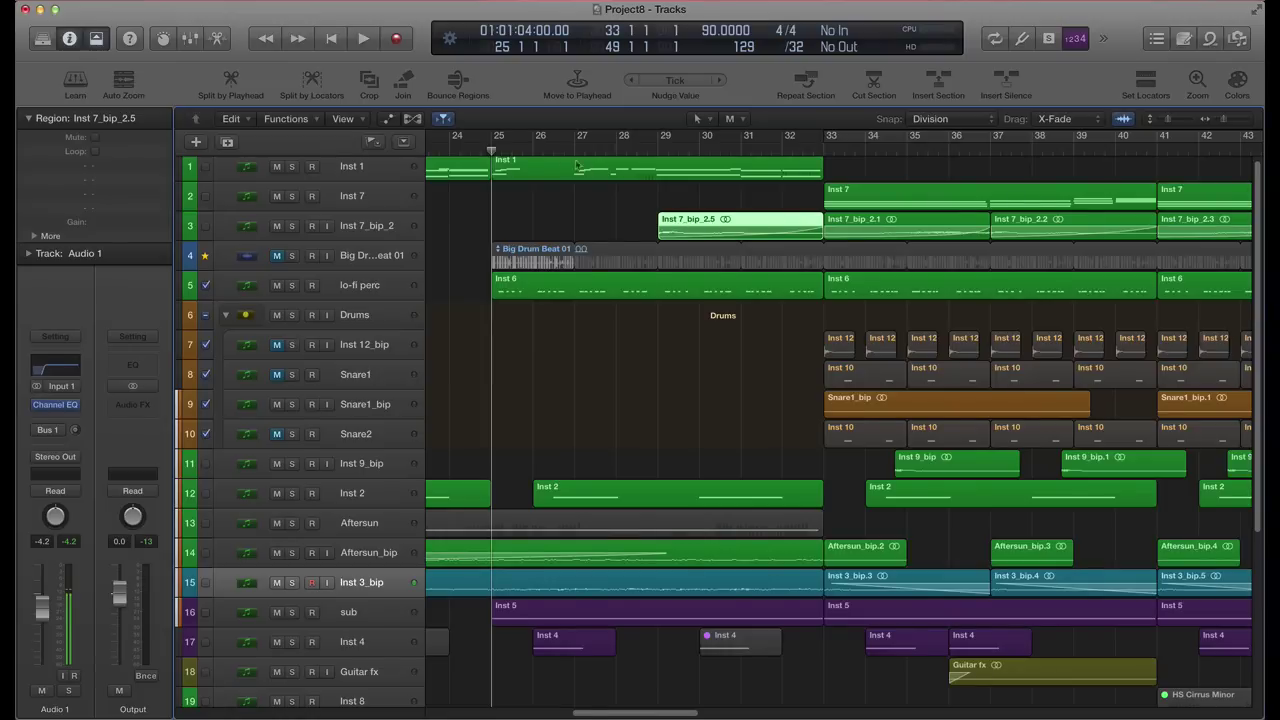
key("space")
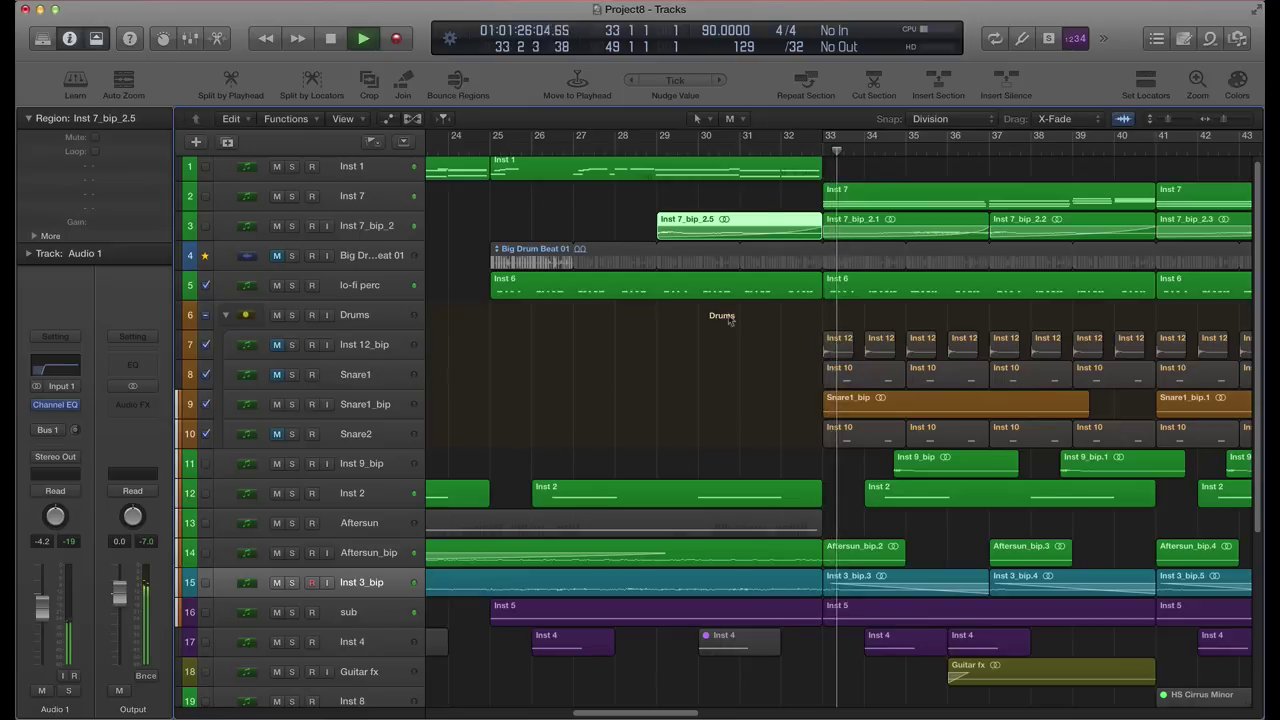
Solo then unsolo Inst 7_bip_2, stop playback, and use Remove Fade on Inst 7_bip_2.5
left_click(291, 225)
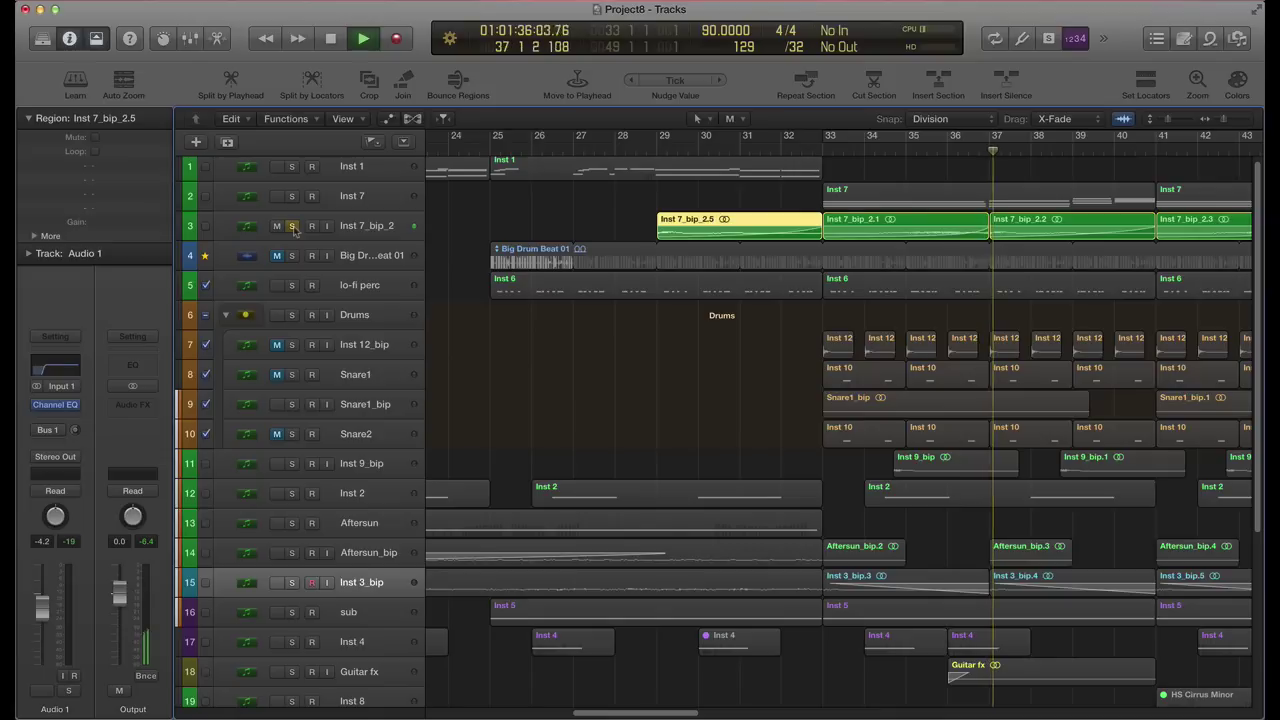
left_click(292, 226)
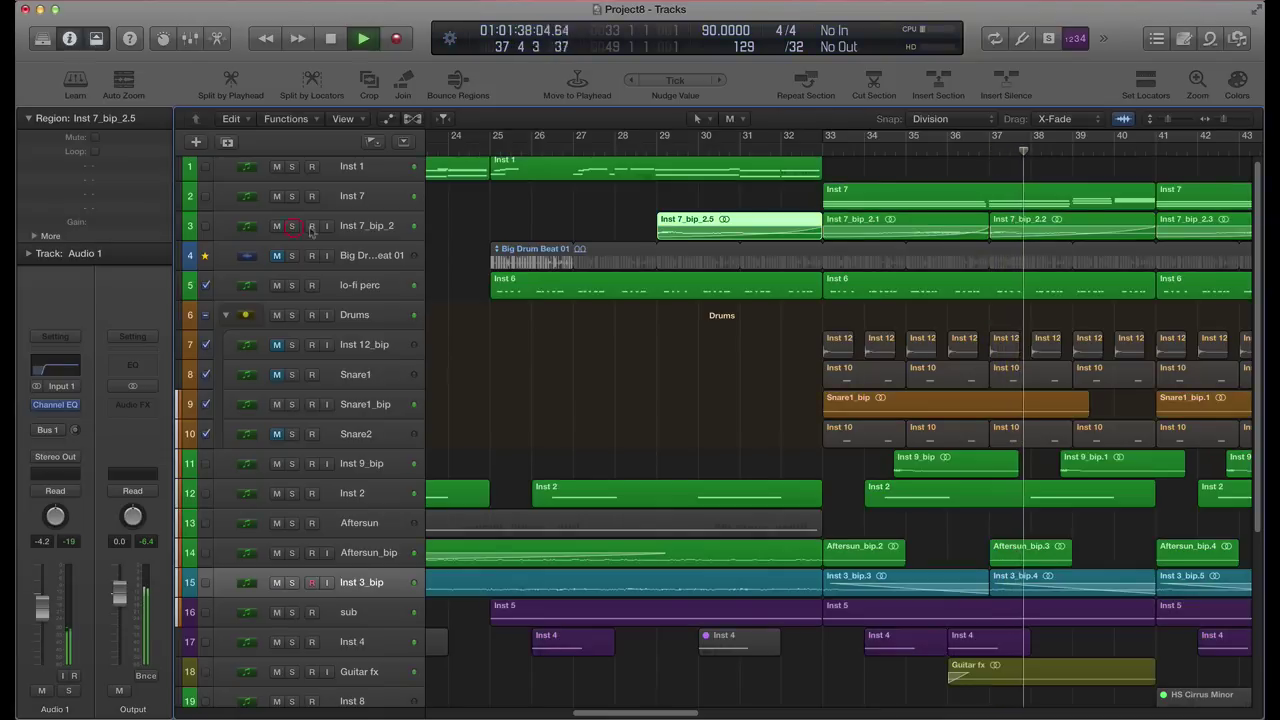
key("space")
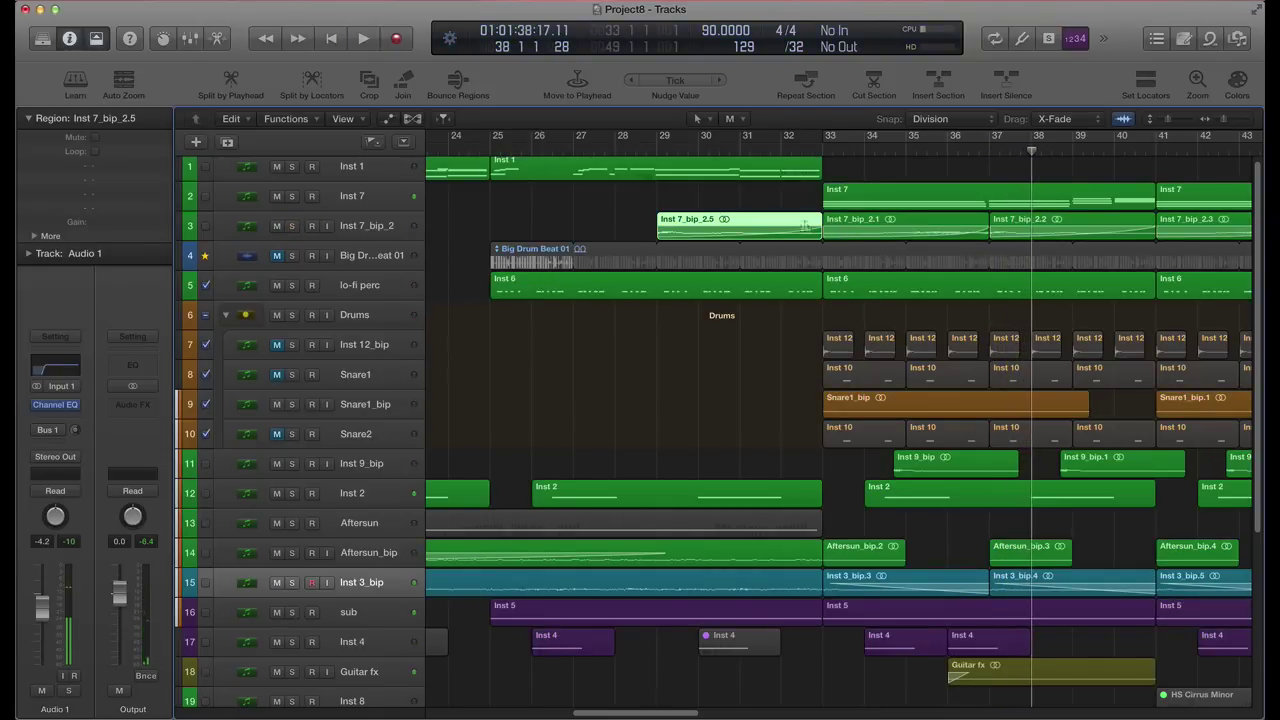
right_click(700, 230)
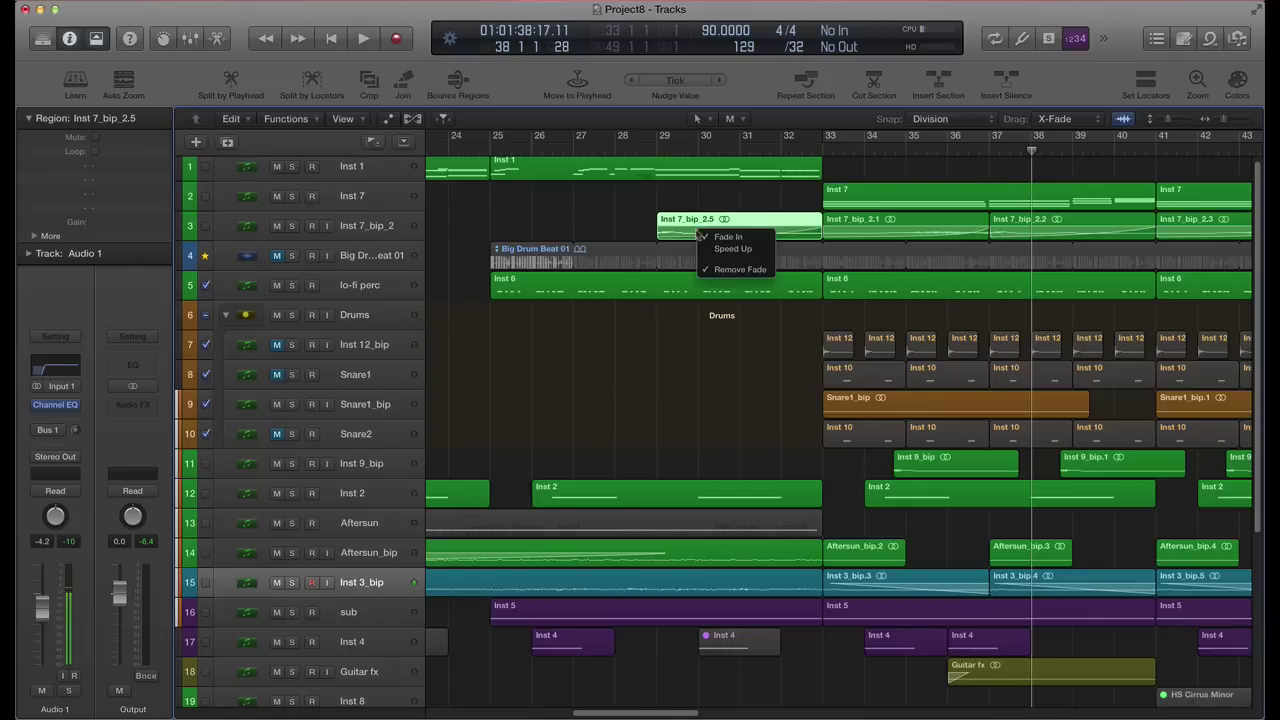
left_click(737, 270)
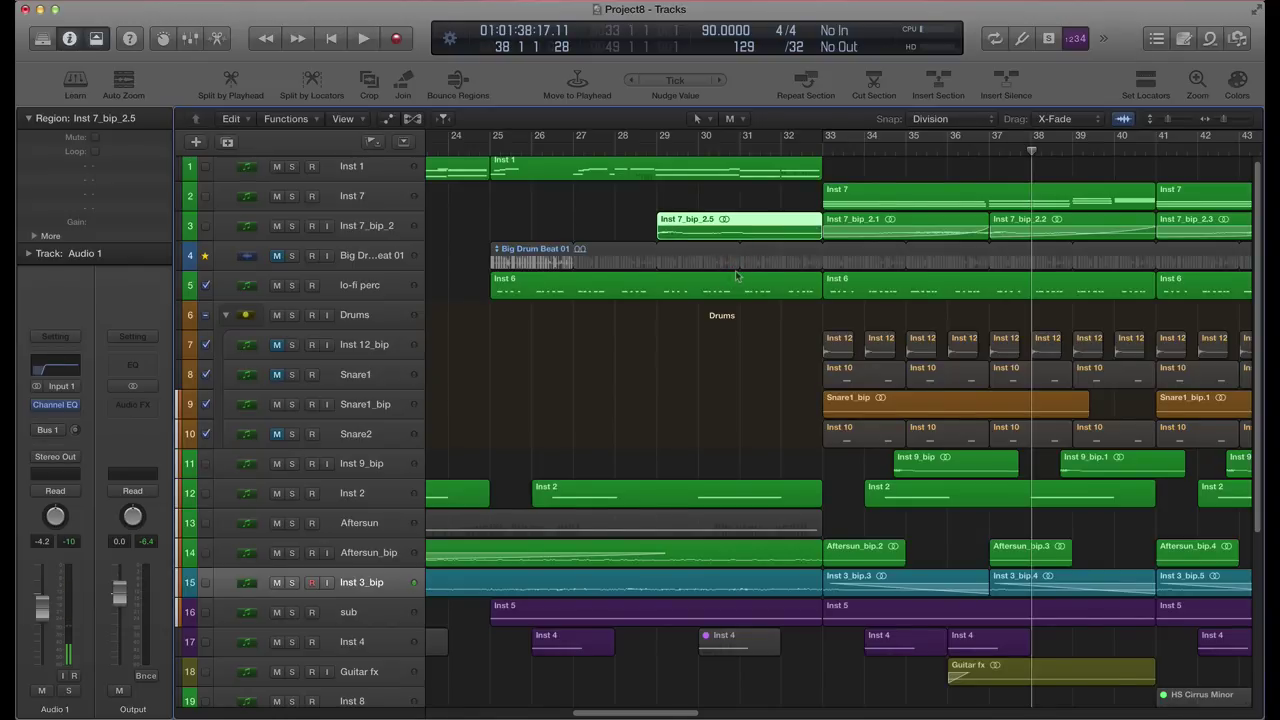
Enlarge the lanes, zoom to bars 27–34, and add a fade-in across Inst 7_bip_2.5 (bars 29–33)
key("super+Down")
key("super+Down")
key("super+Down")
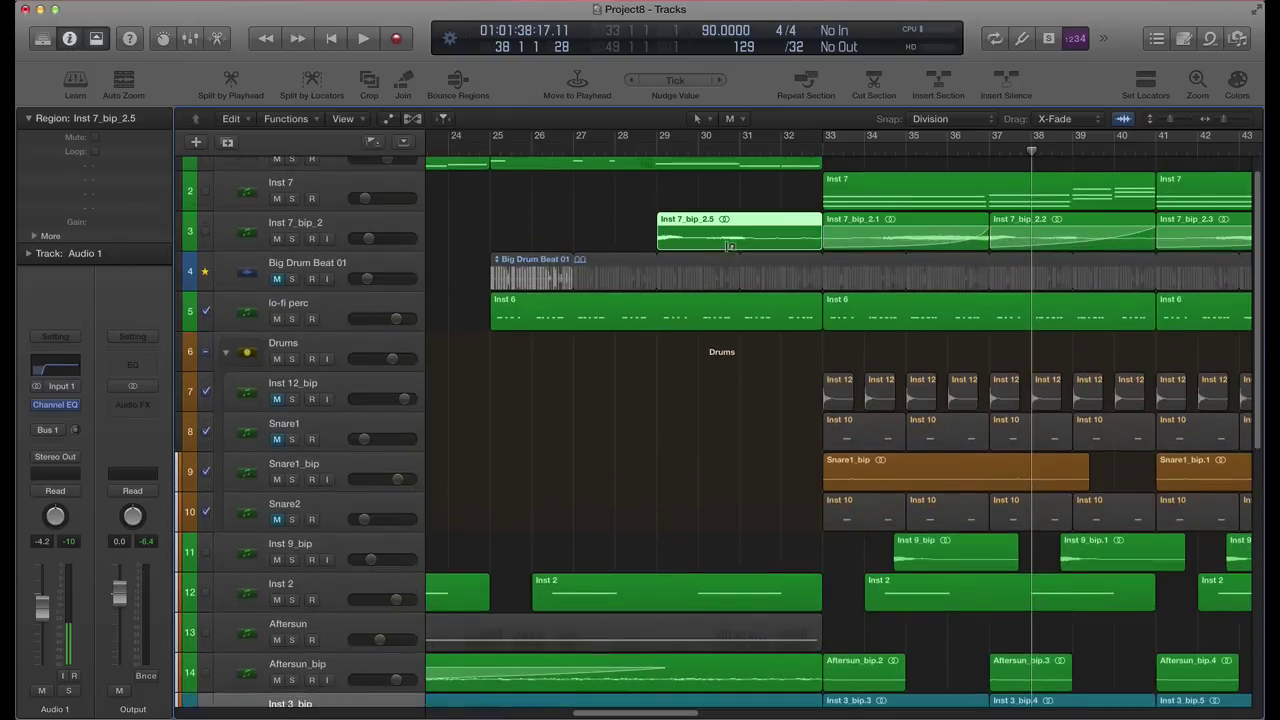
key("super+Down")
key("super+Down")
key("super+Down")
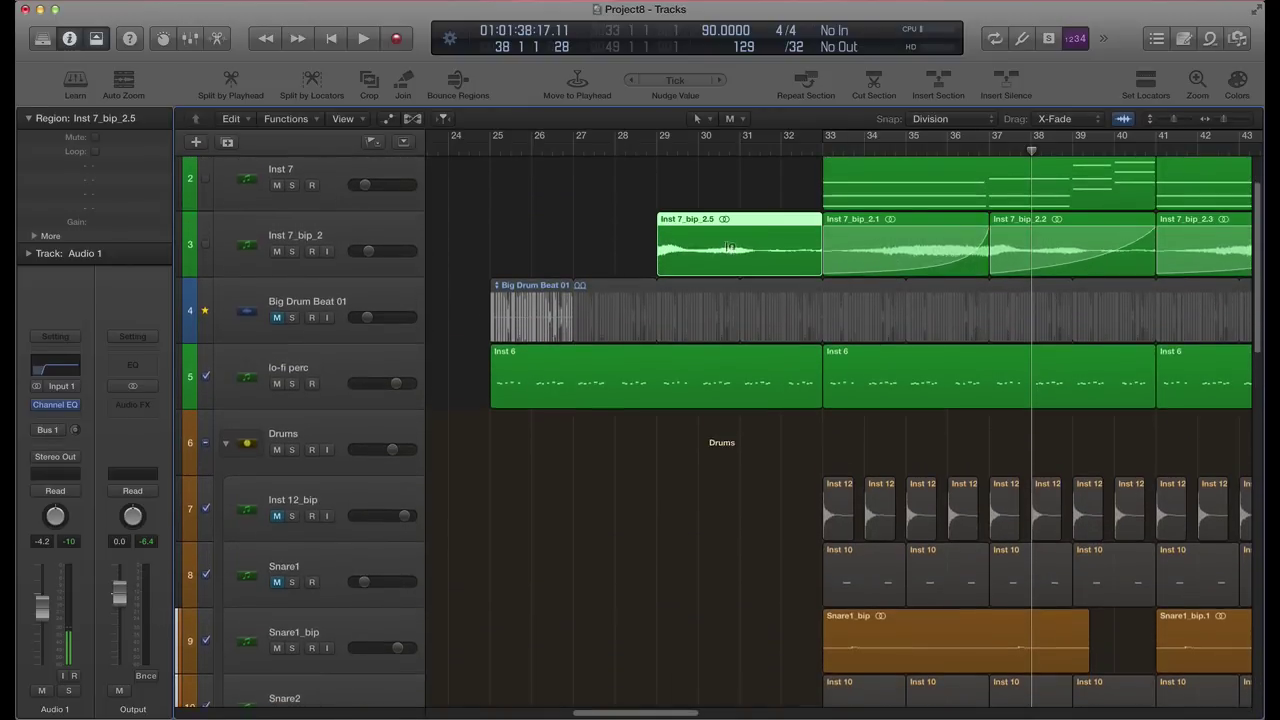
key("super+Right")
key("super+Right")
key("super+Right")
key("super+Right")
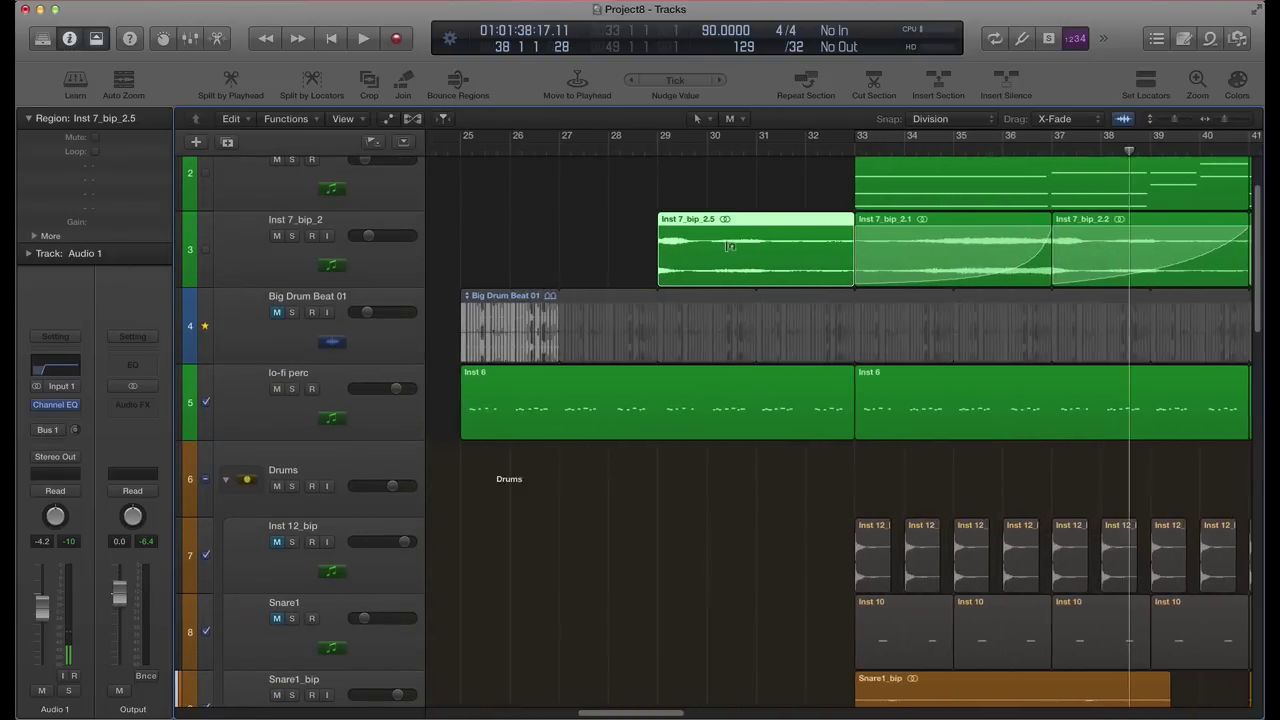
key("super+Right")
key("super+Right")
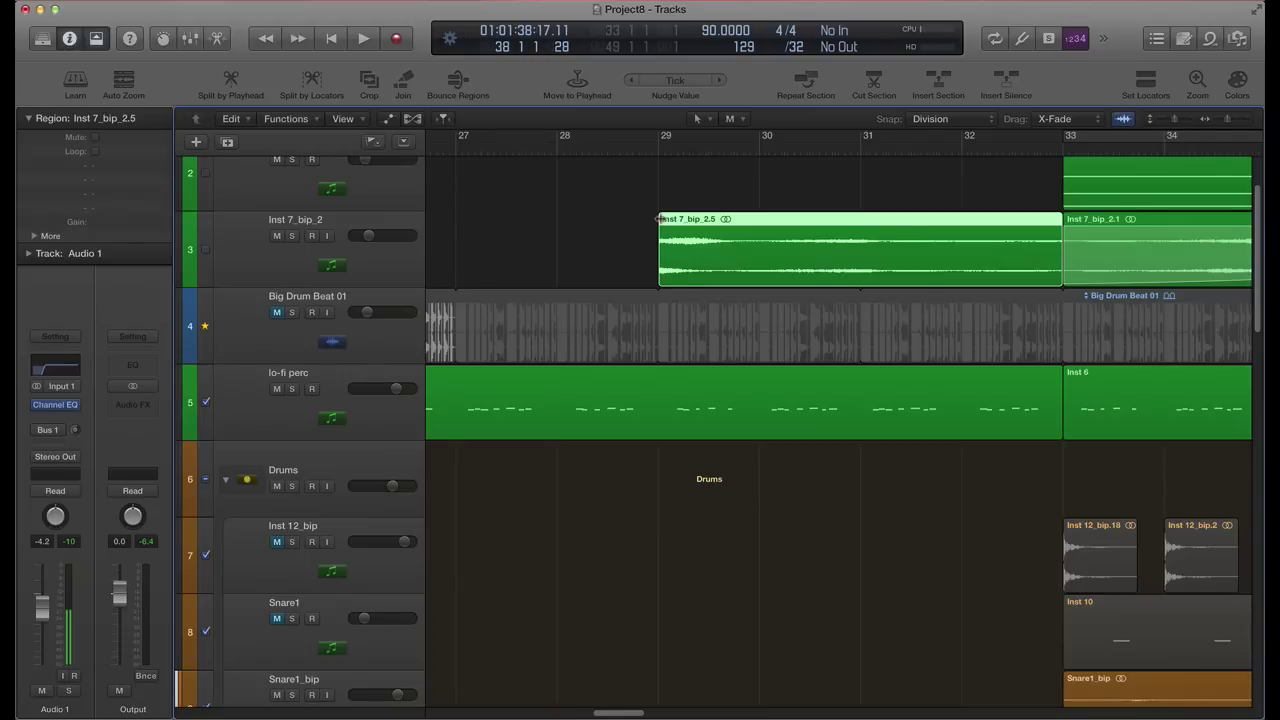
left_click_drag(660, 218, 1060, 212)
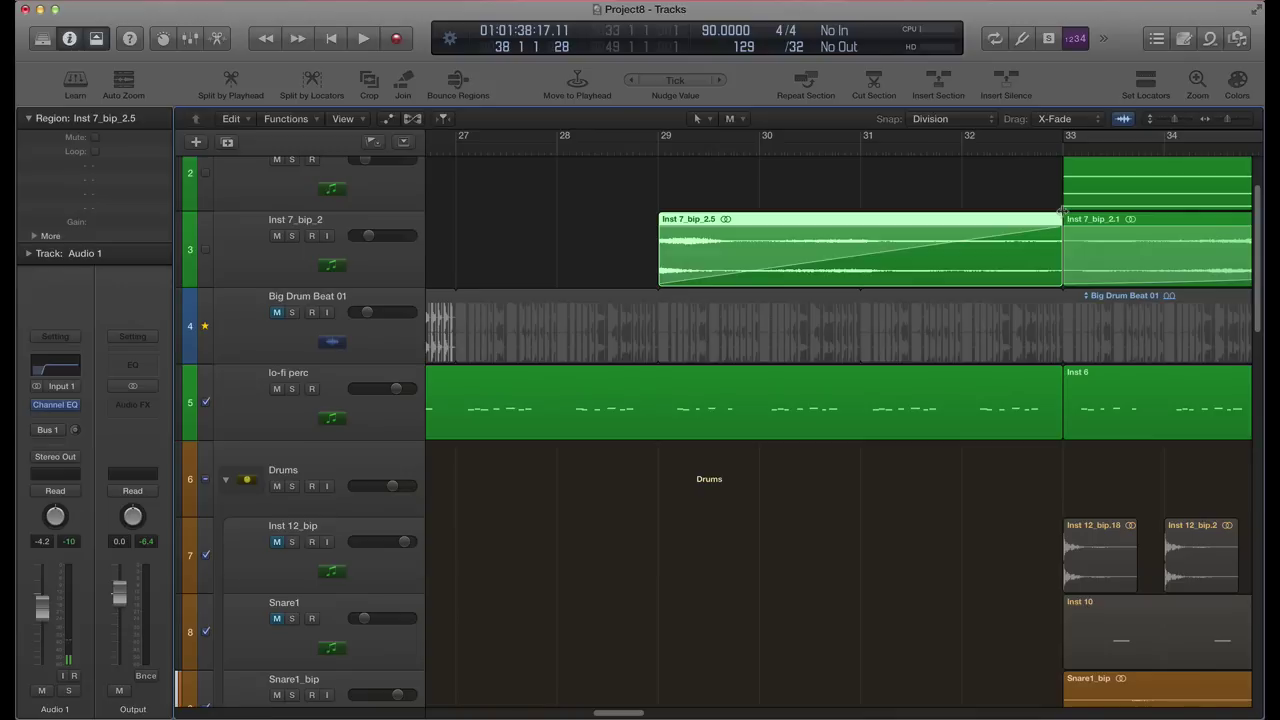
left_click(1048, 208)
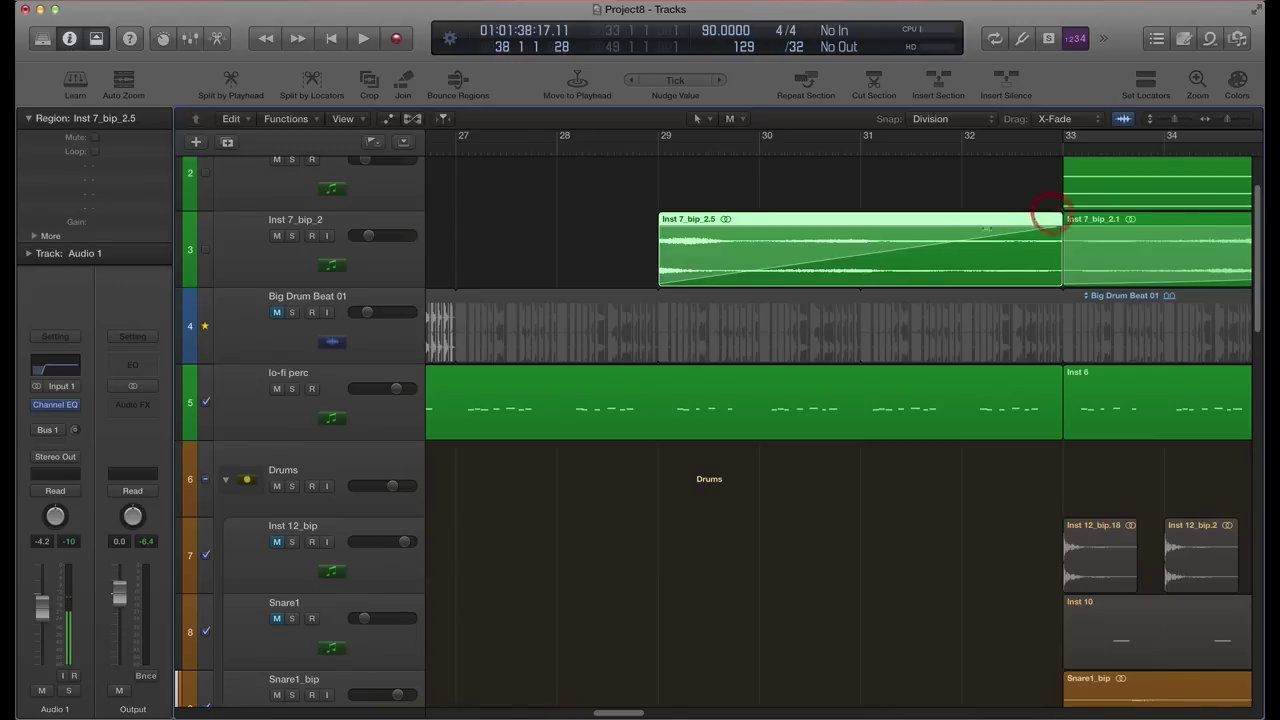
scroll(889, 230, "right", 1)
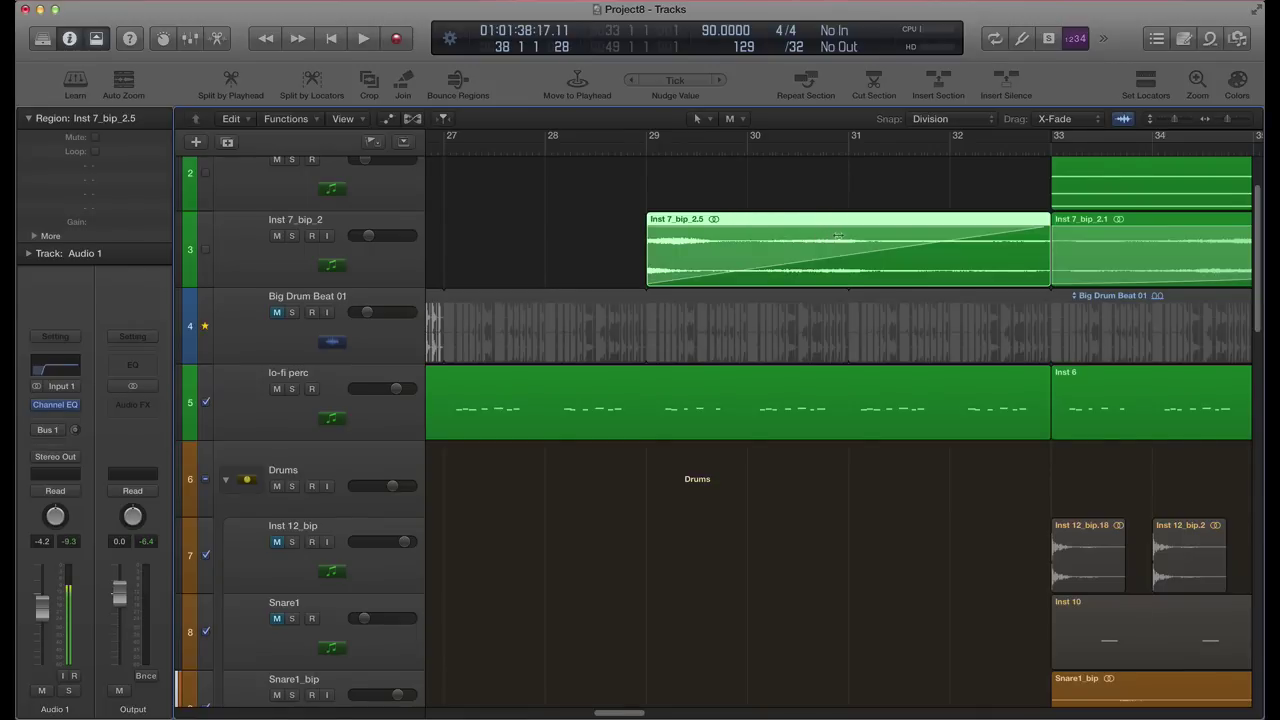
left_click_drag(838, 234, 906, 241)
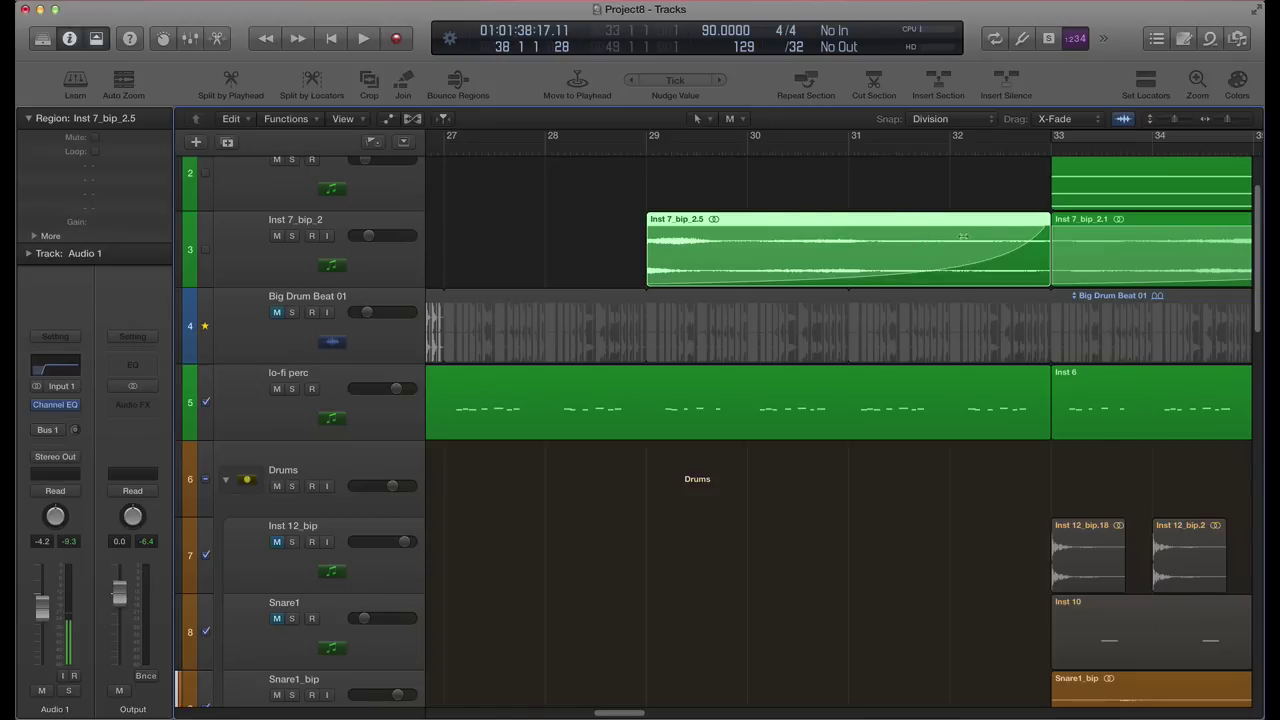
right_click(878, 252)
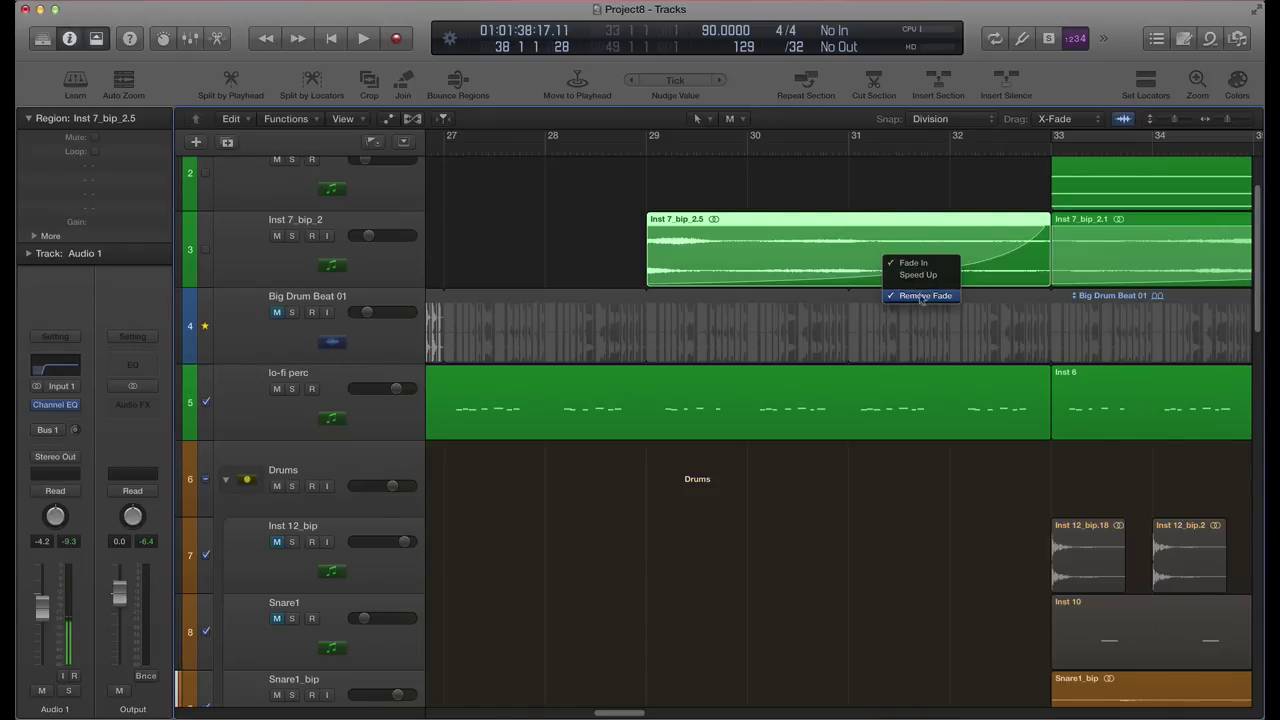
left_click(920, 296)
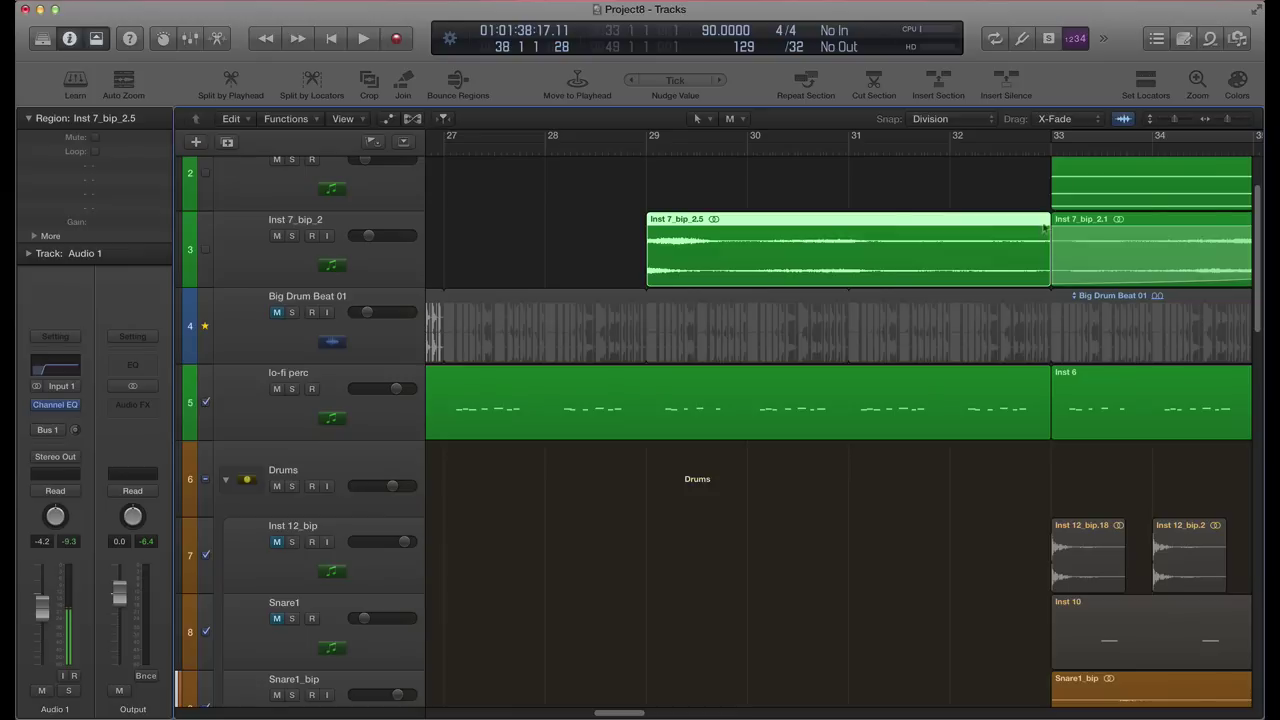
left_click_drag(1046, 218, 683, 205)
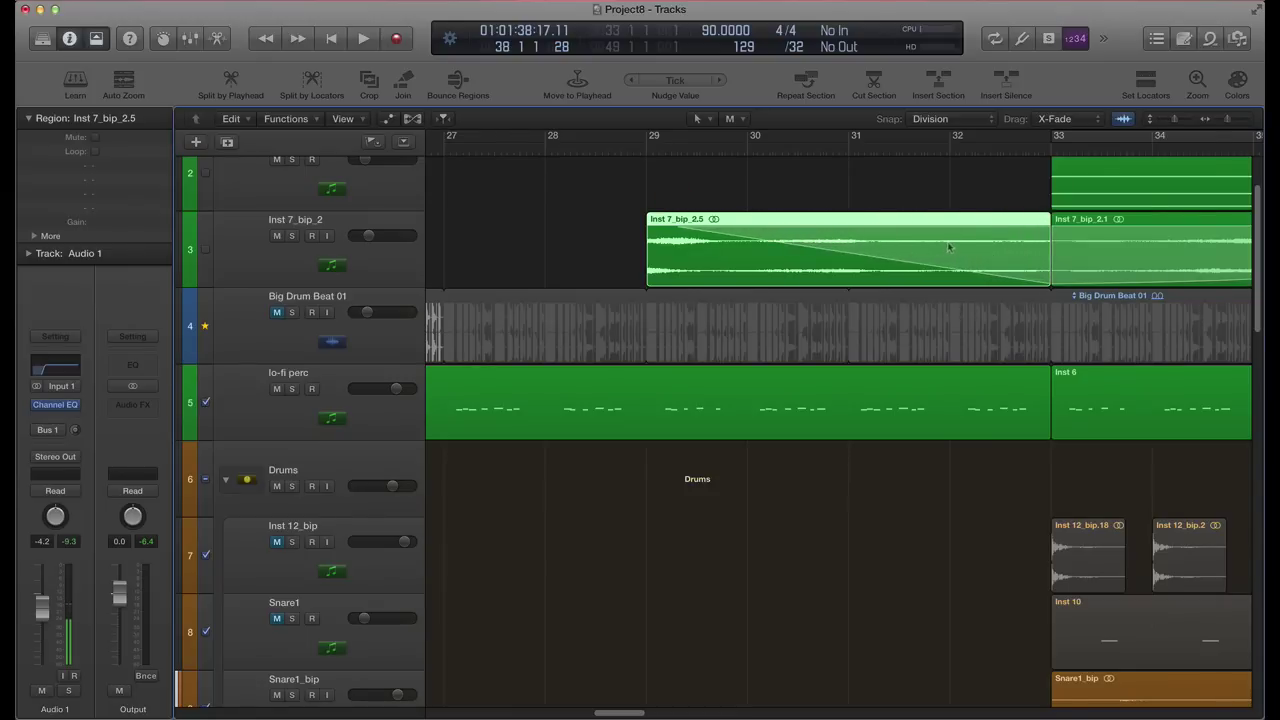
mouse_move(913, 232)
left_mouse_down()
mouse_move(966, 212)
mouse_move(858, 214)
mouse_move(872, 212)
left_mouse_up()
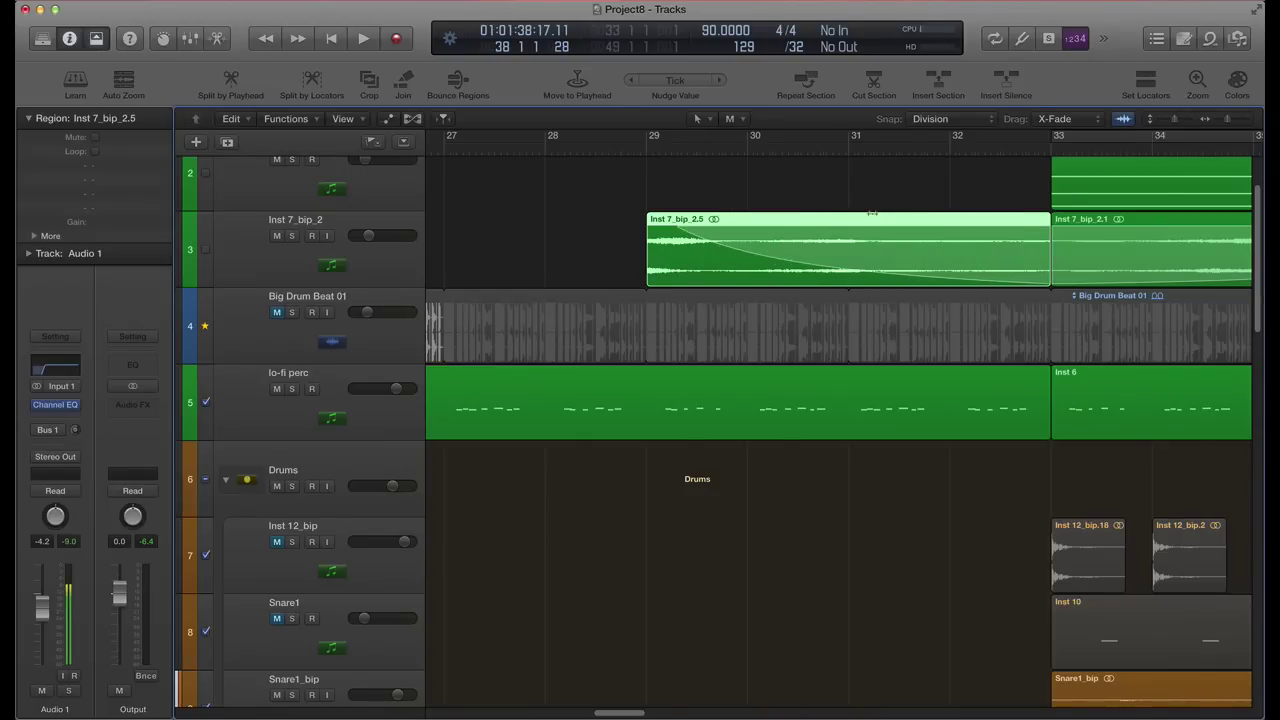
right_click(872, 250)
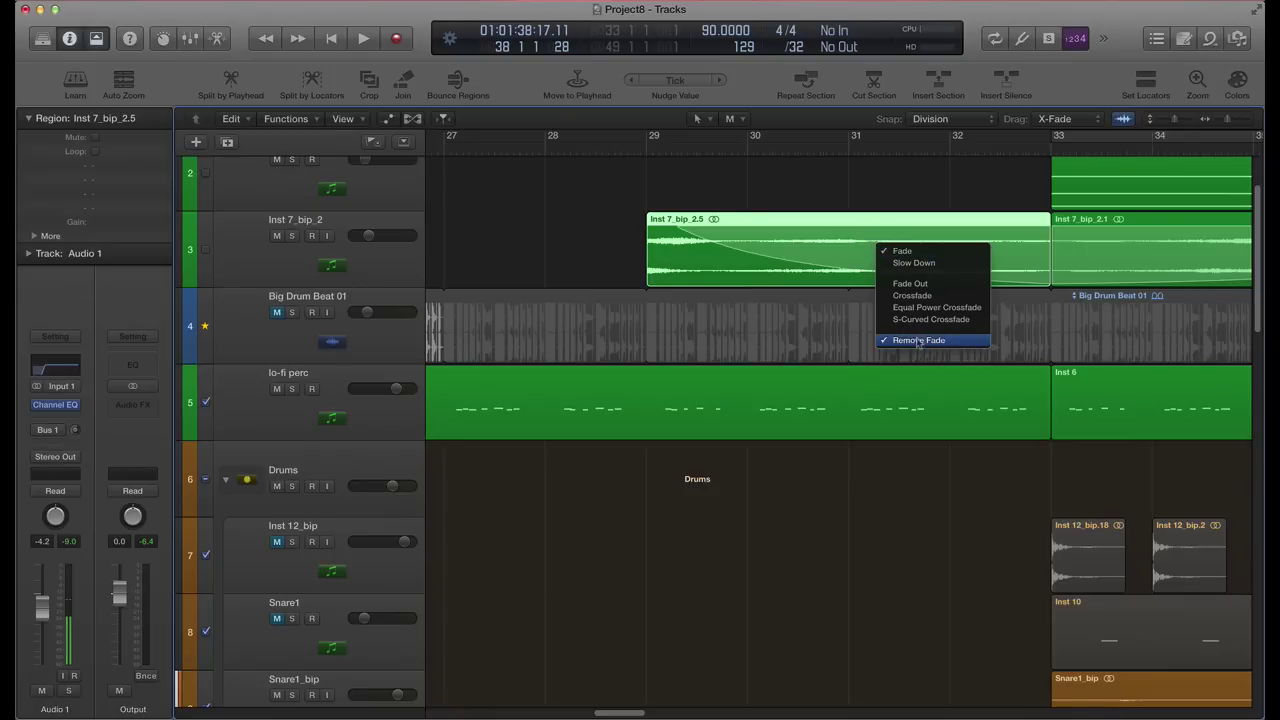
left_click(918, 341)
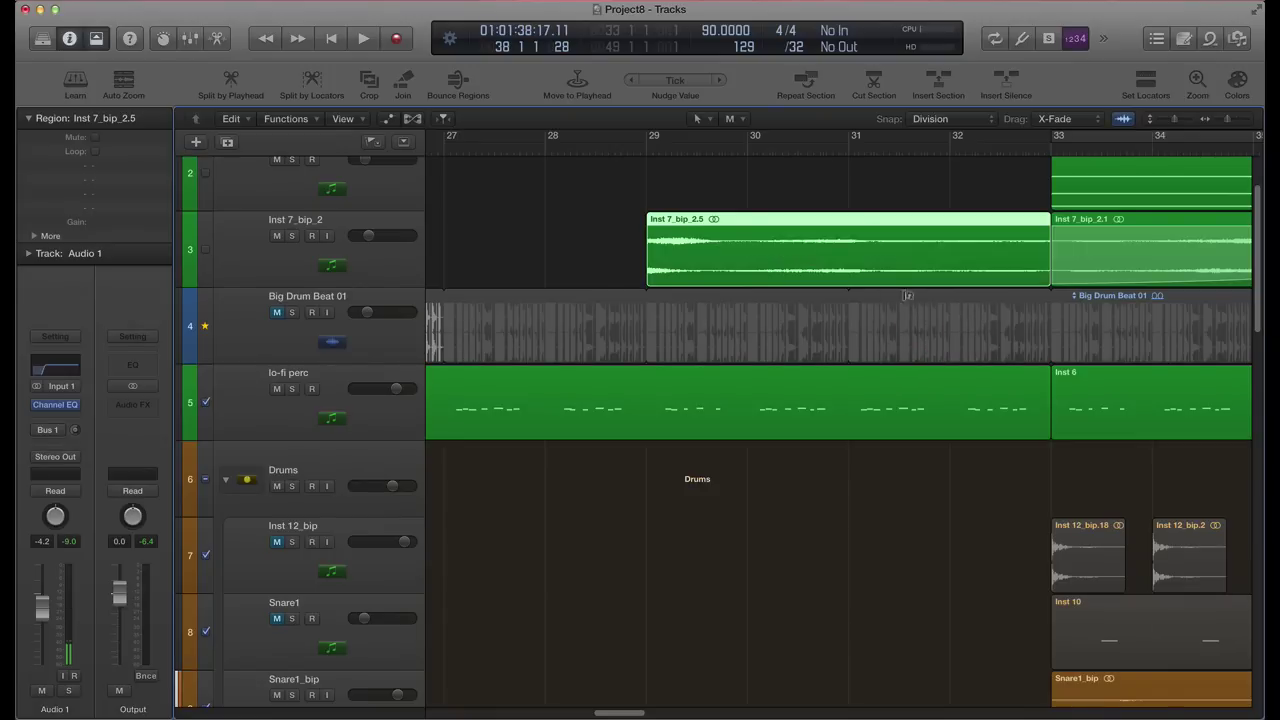